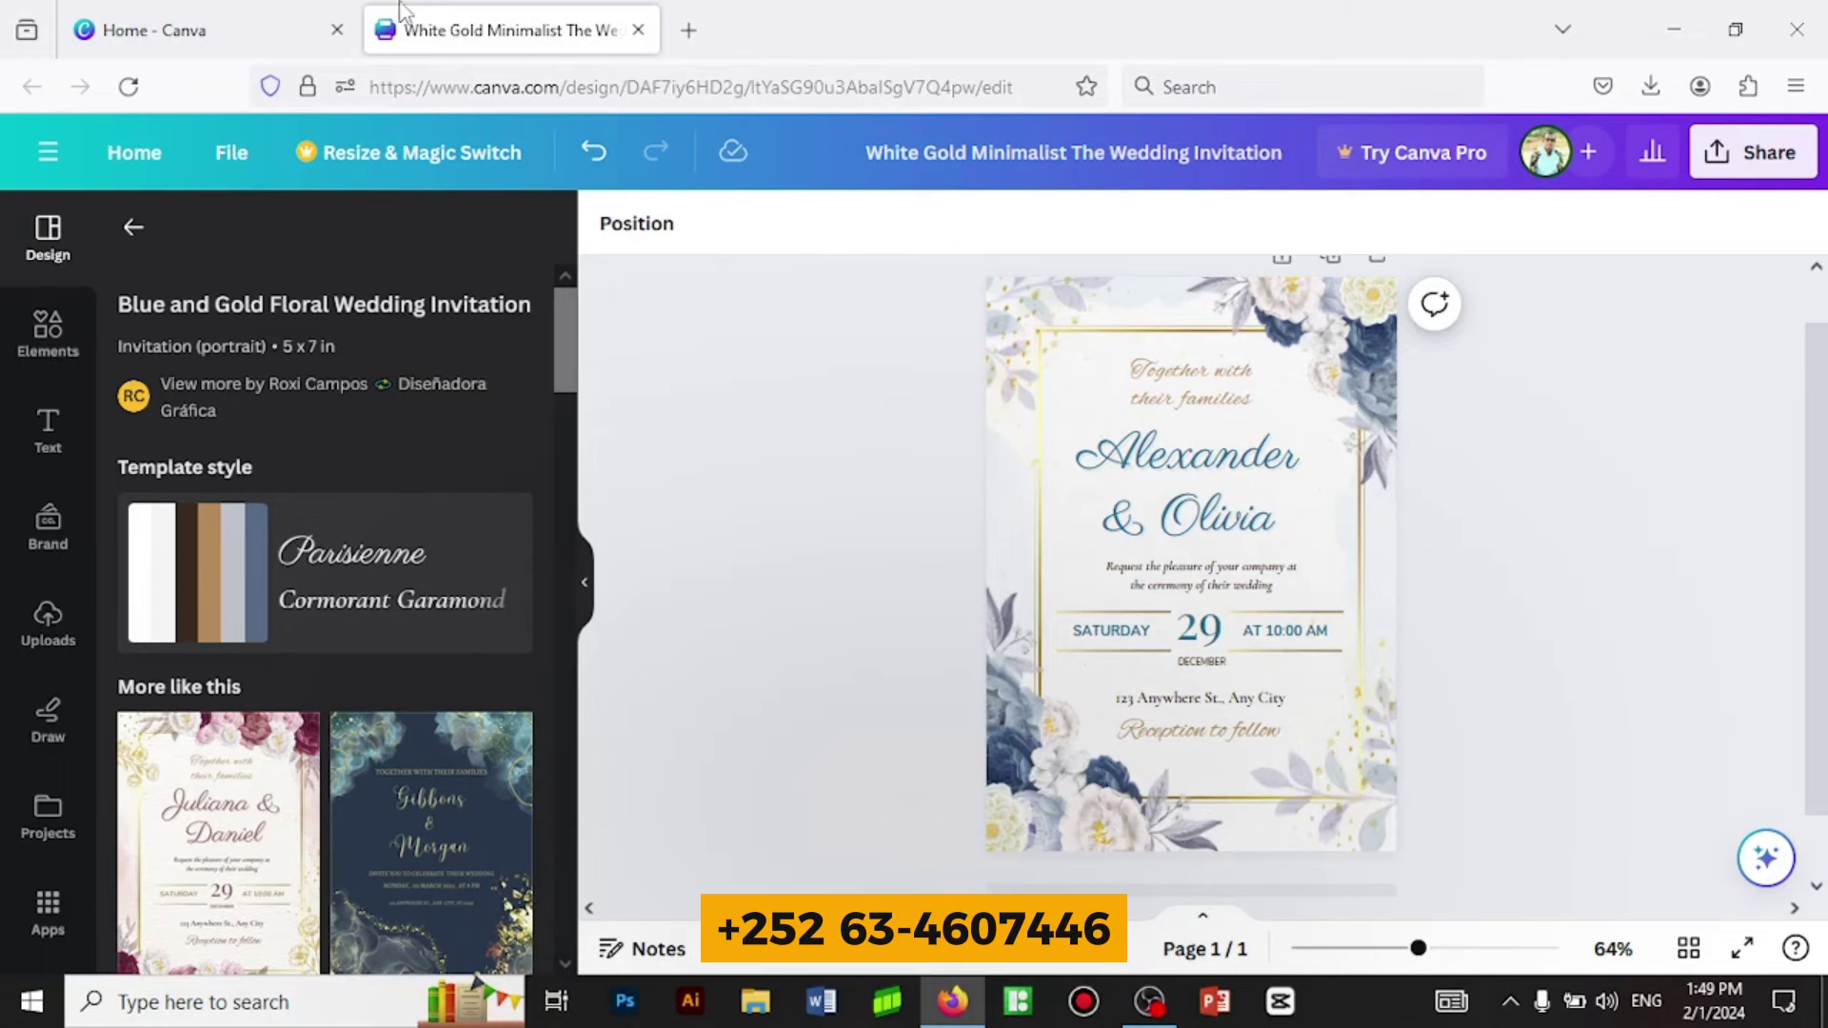
Return to the Canva home page, then bring up and dismiss the template search suggestions.
left_click(246, 29)
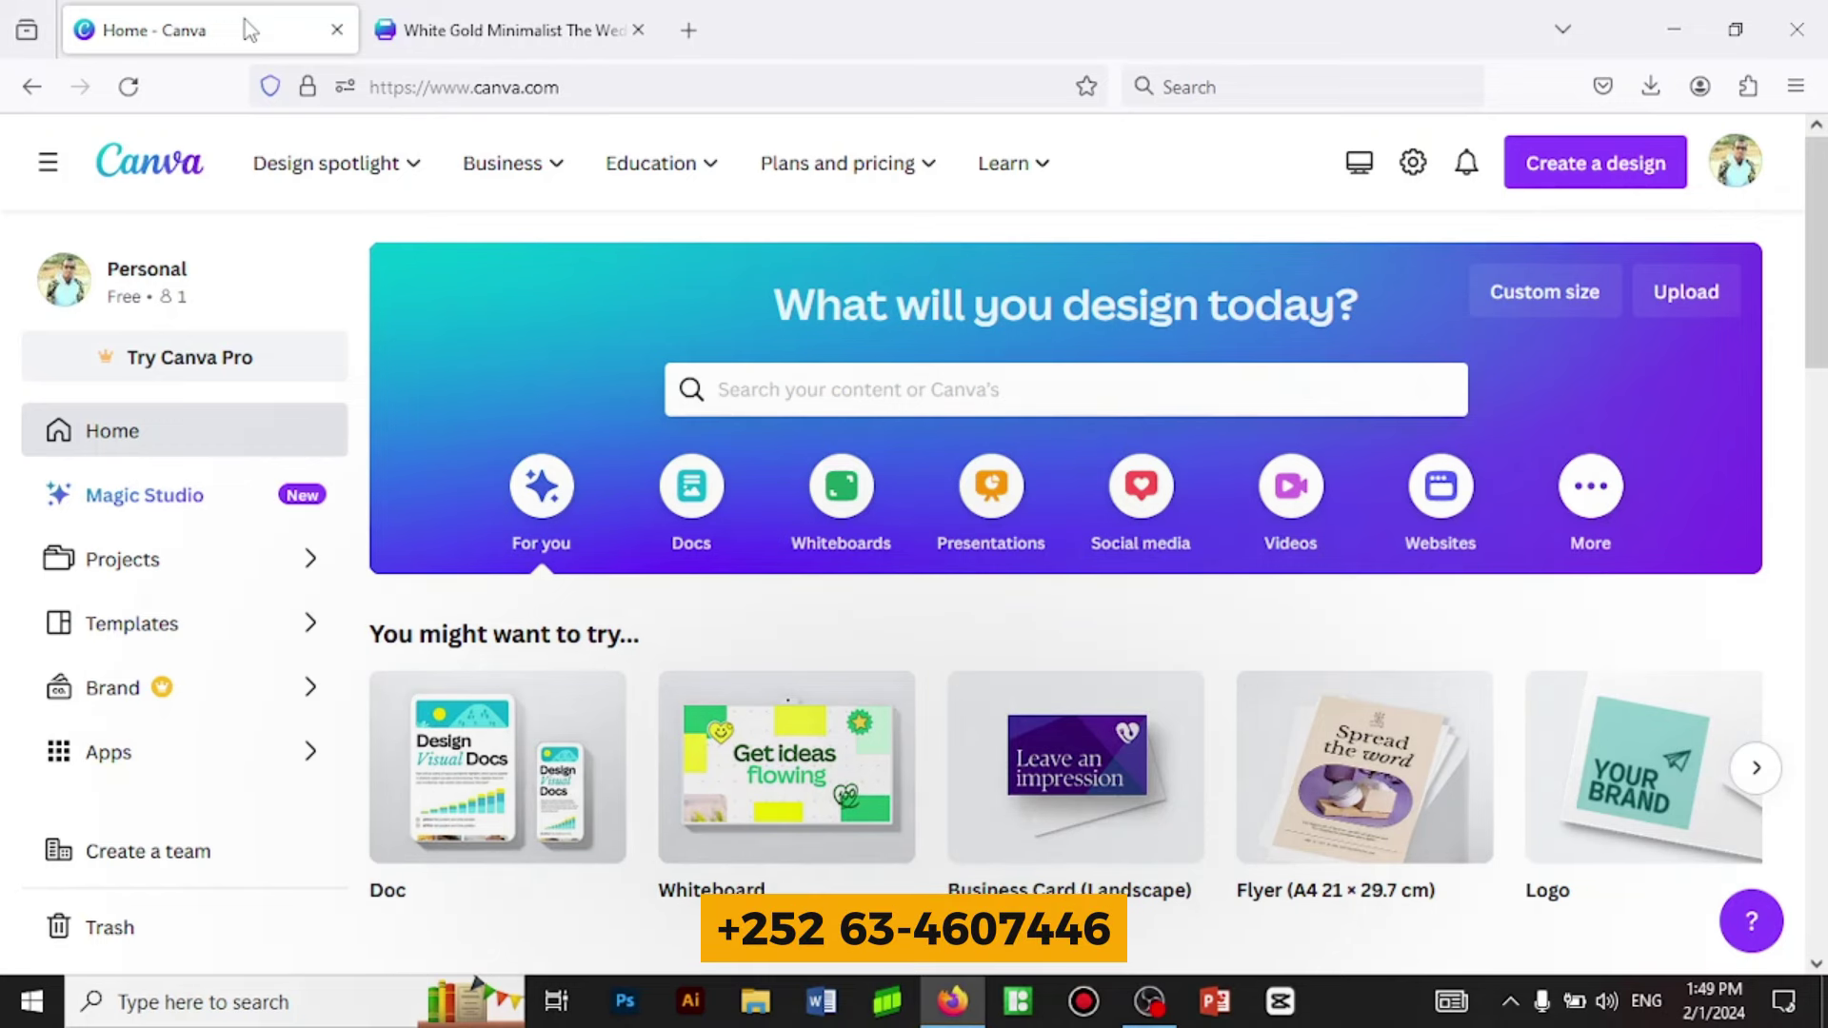
left_click(829, 403)
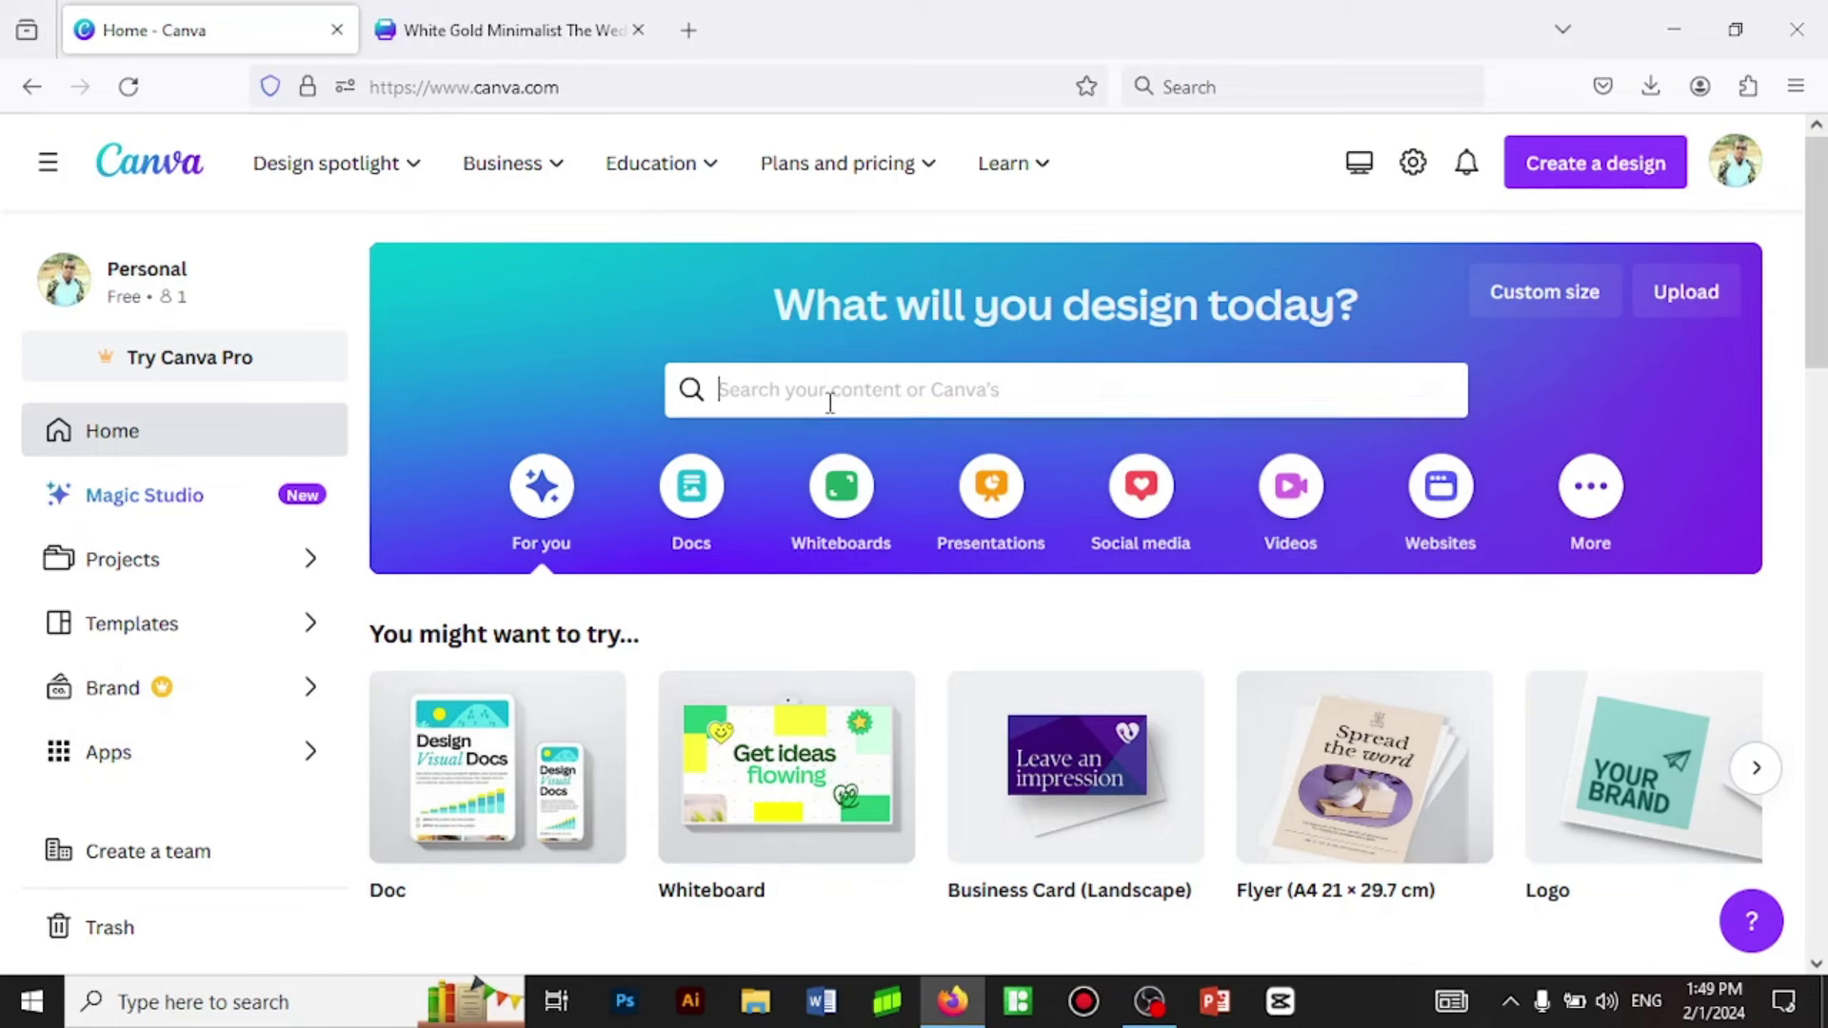
left_click(836, 398)
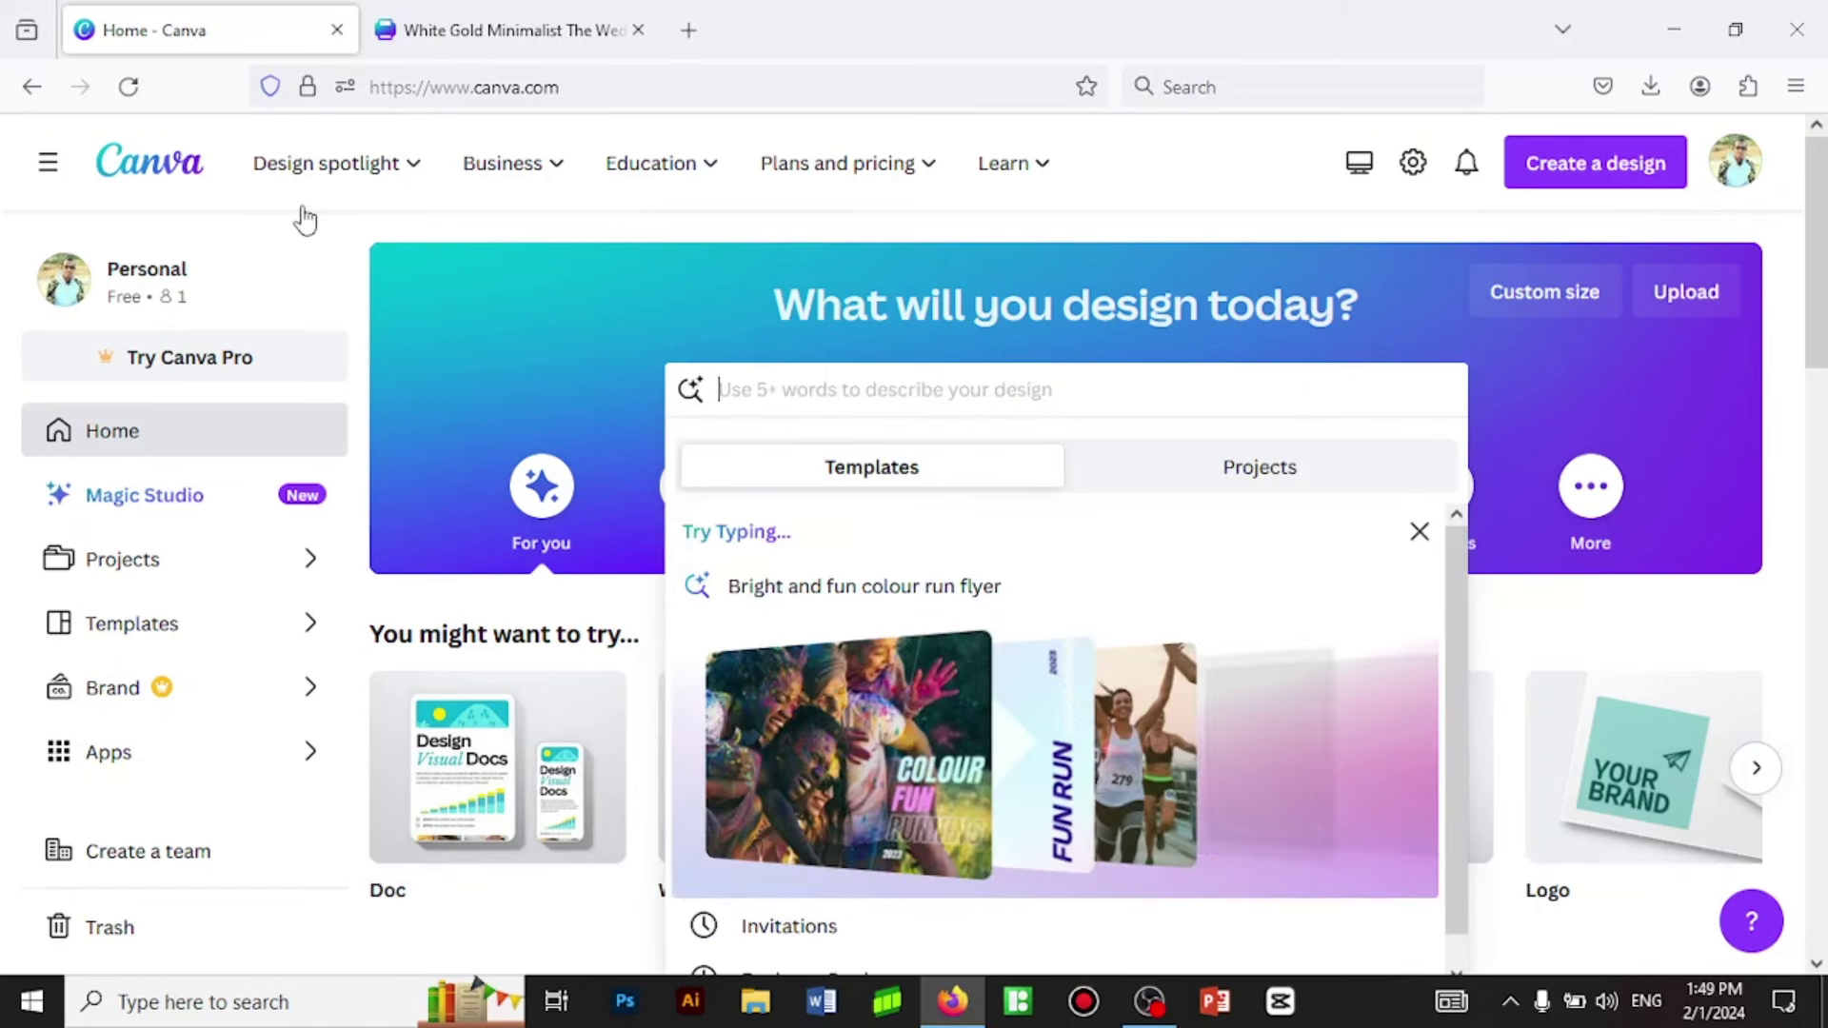
left_click(173, 198)
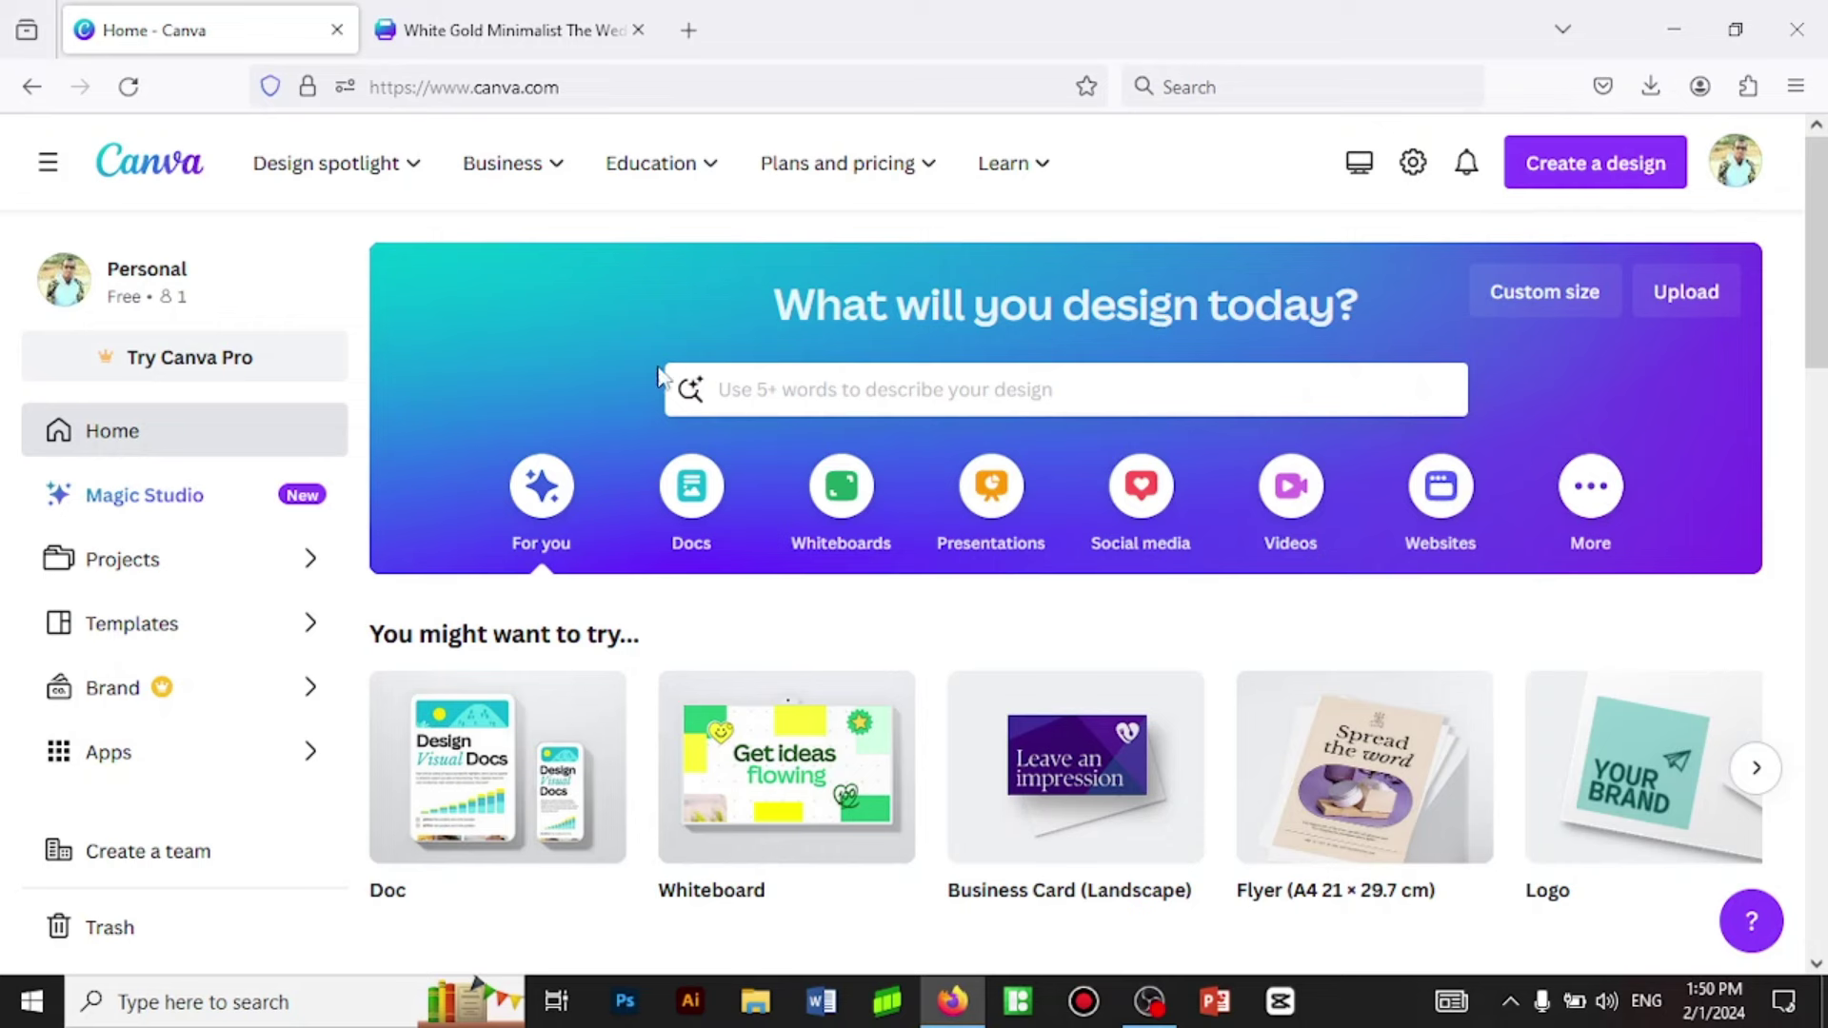
mouse_move(335, 162)
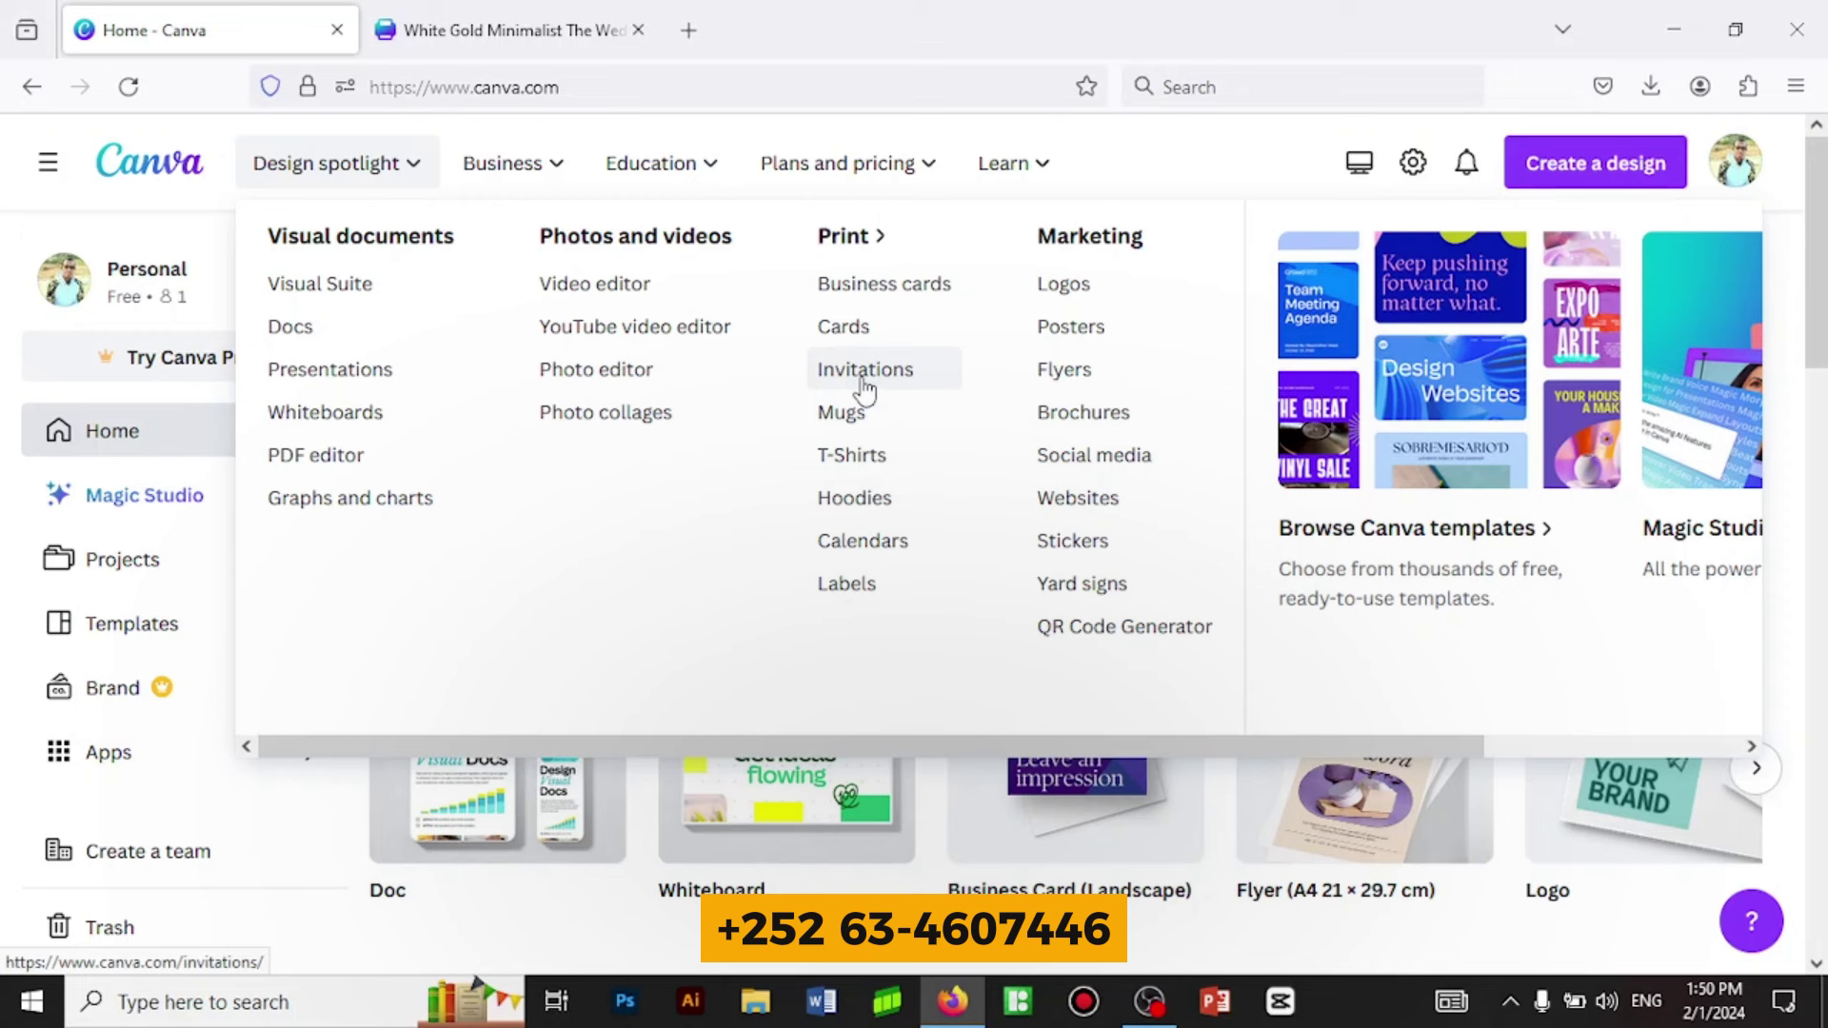
Open the Invitations design category under Print.
left_click(863, 379)
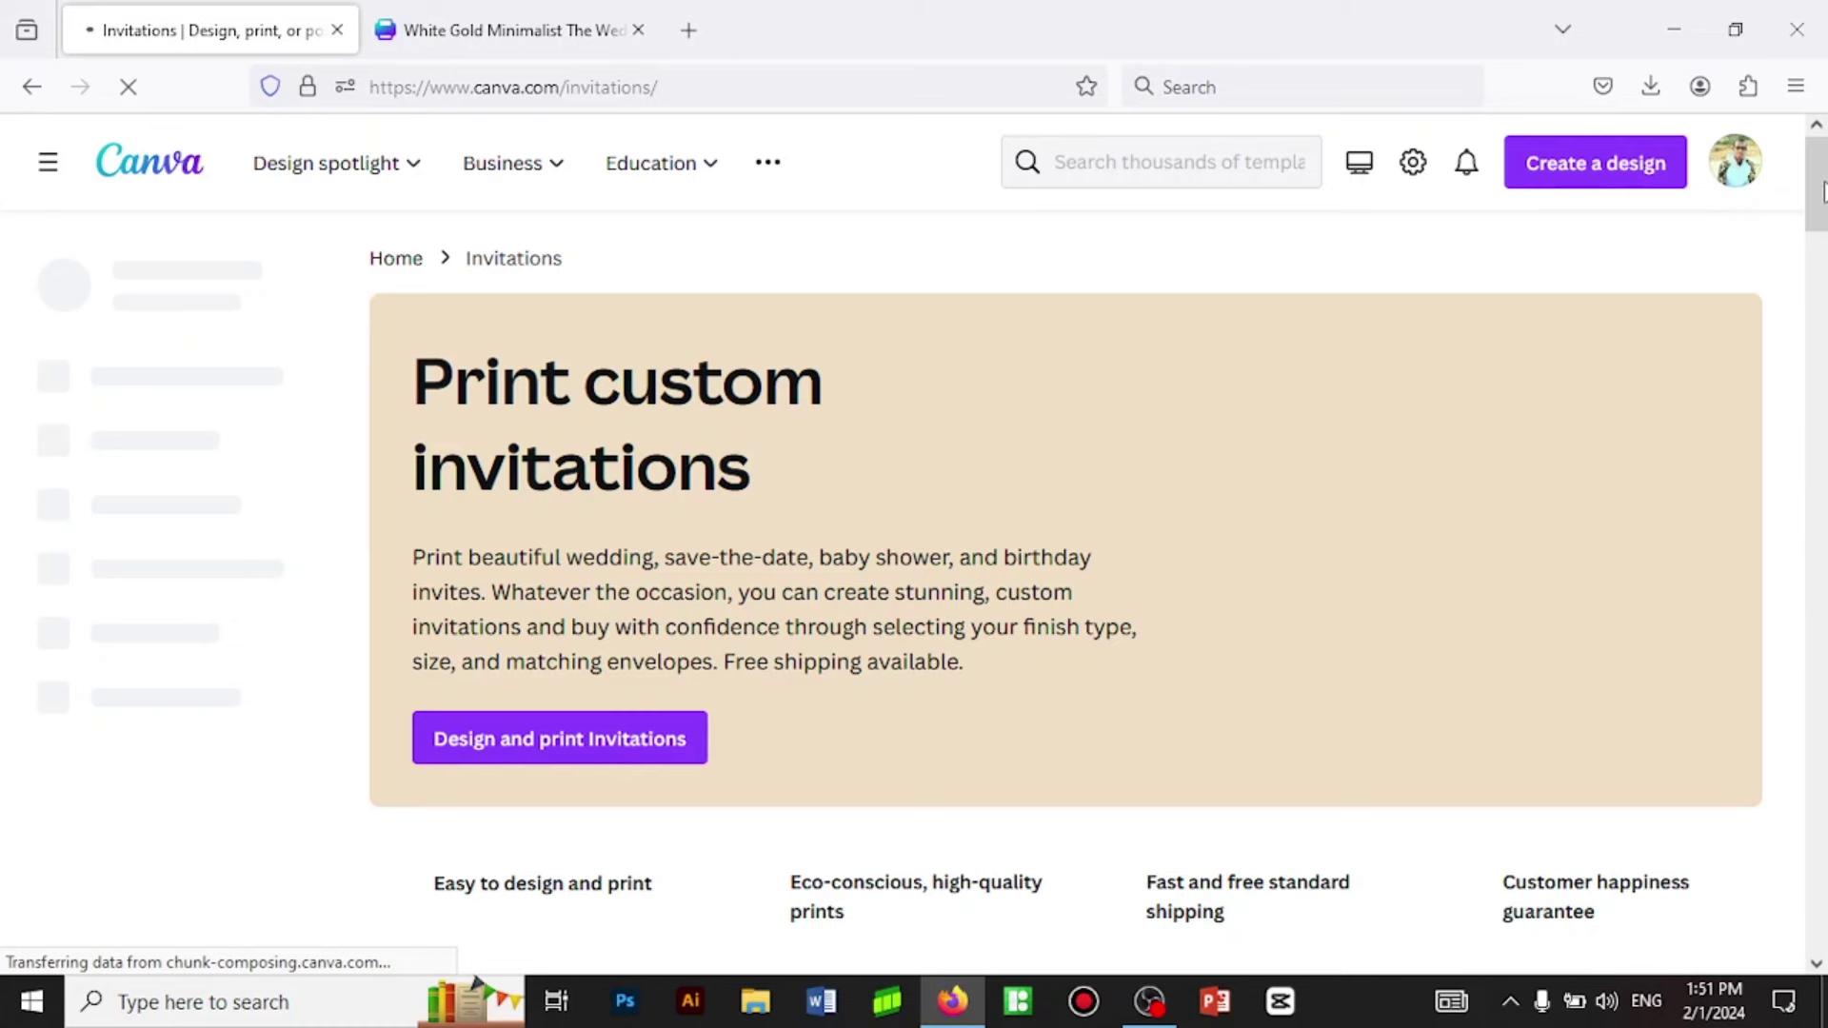
left_click_drag(1824, 191, 1825, 229)
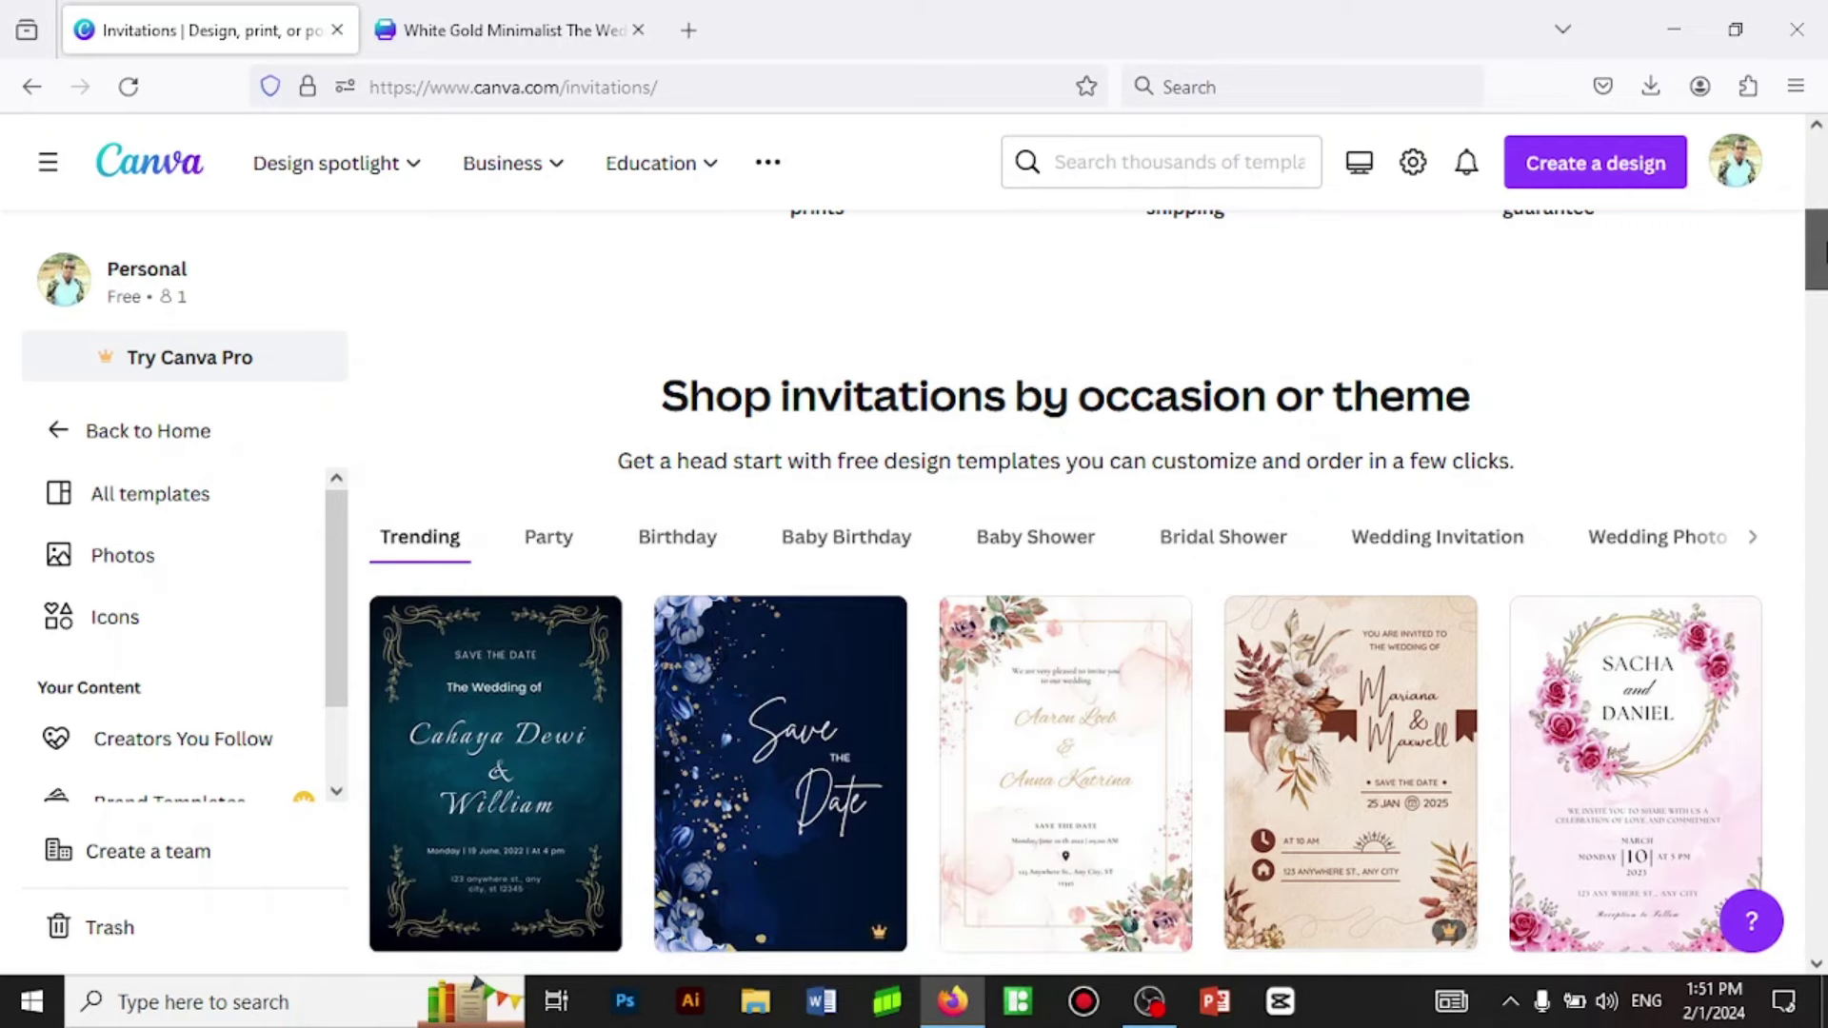
left_click_drag(1825, 253, 1825, 371)
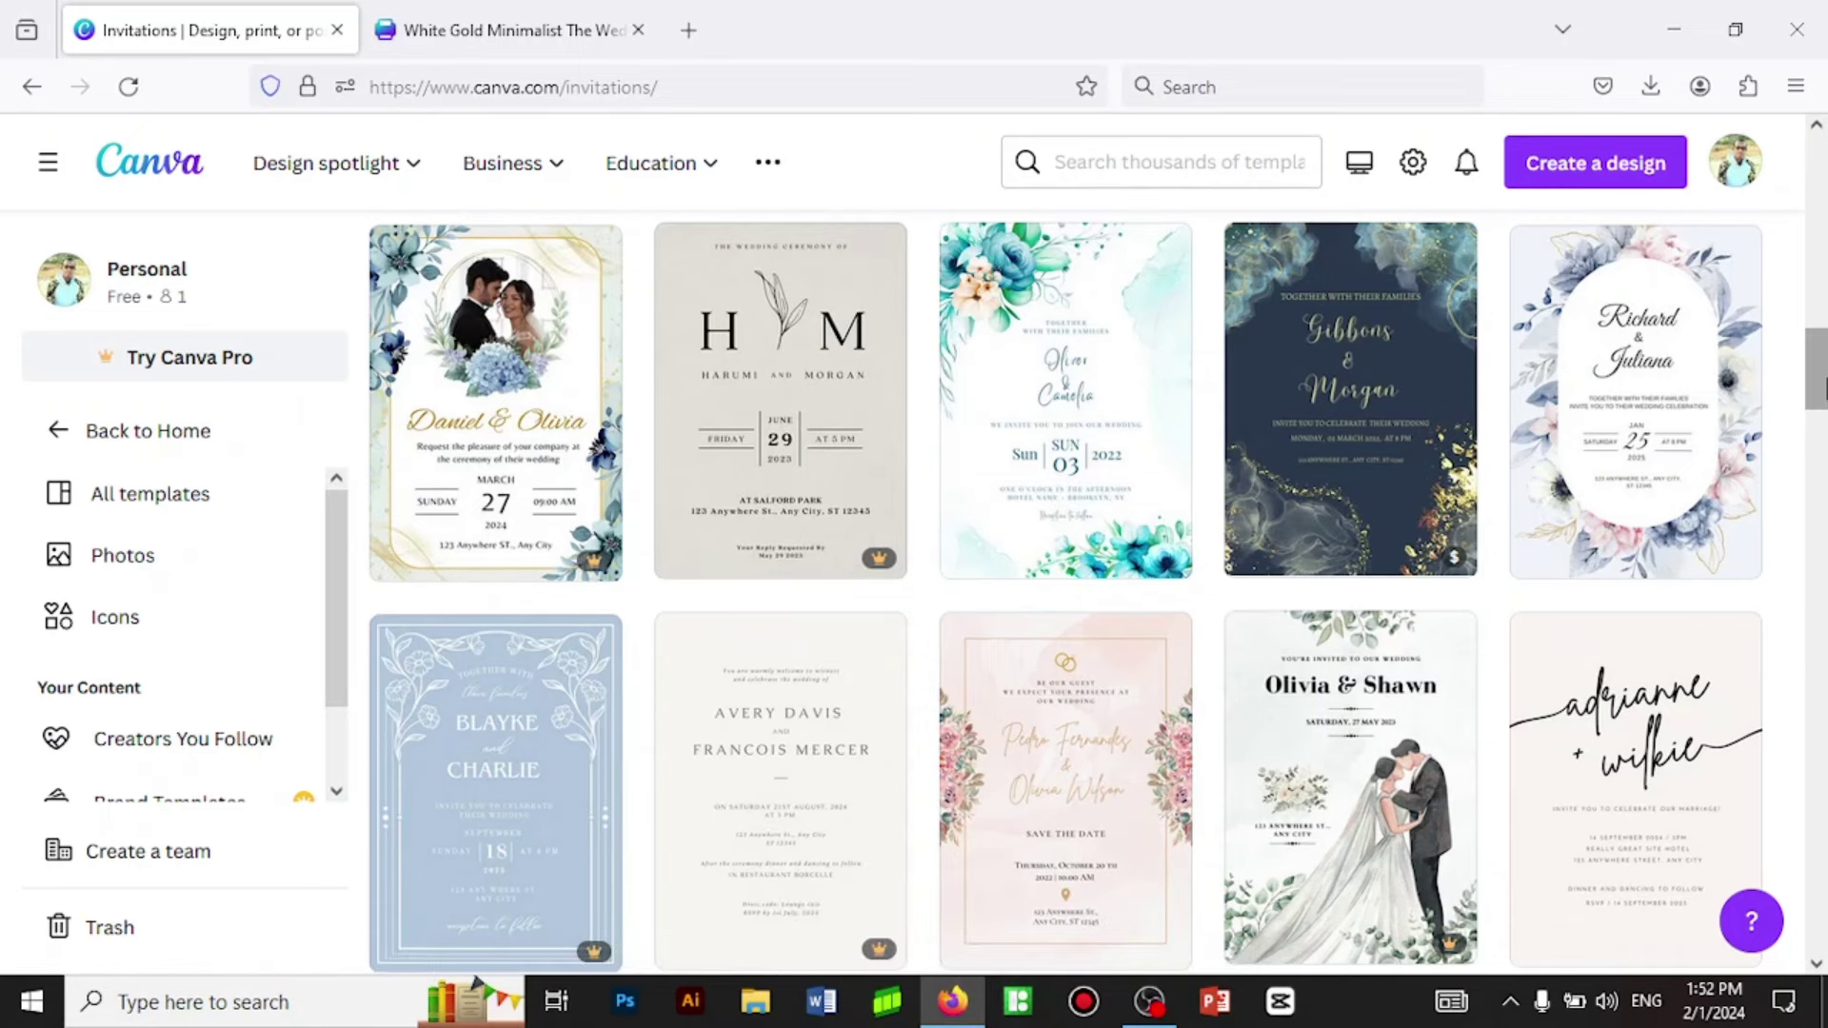
left_click_drag(1824, 388, 1823, 425)
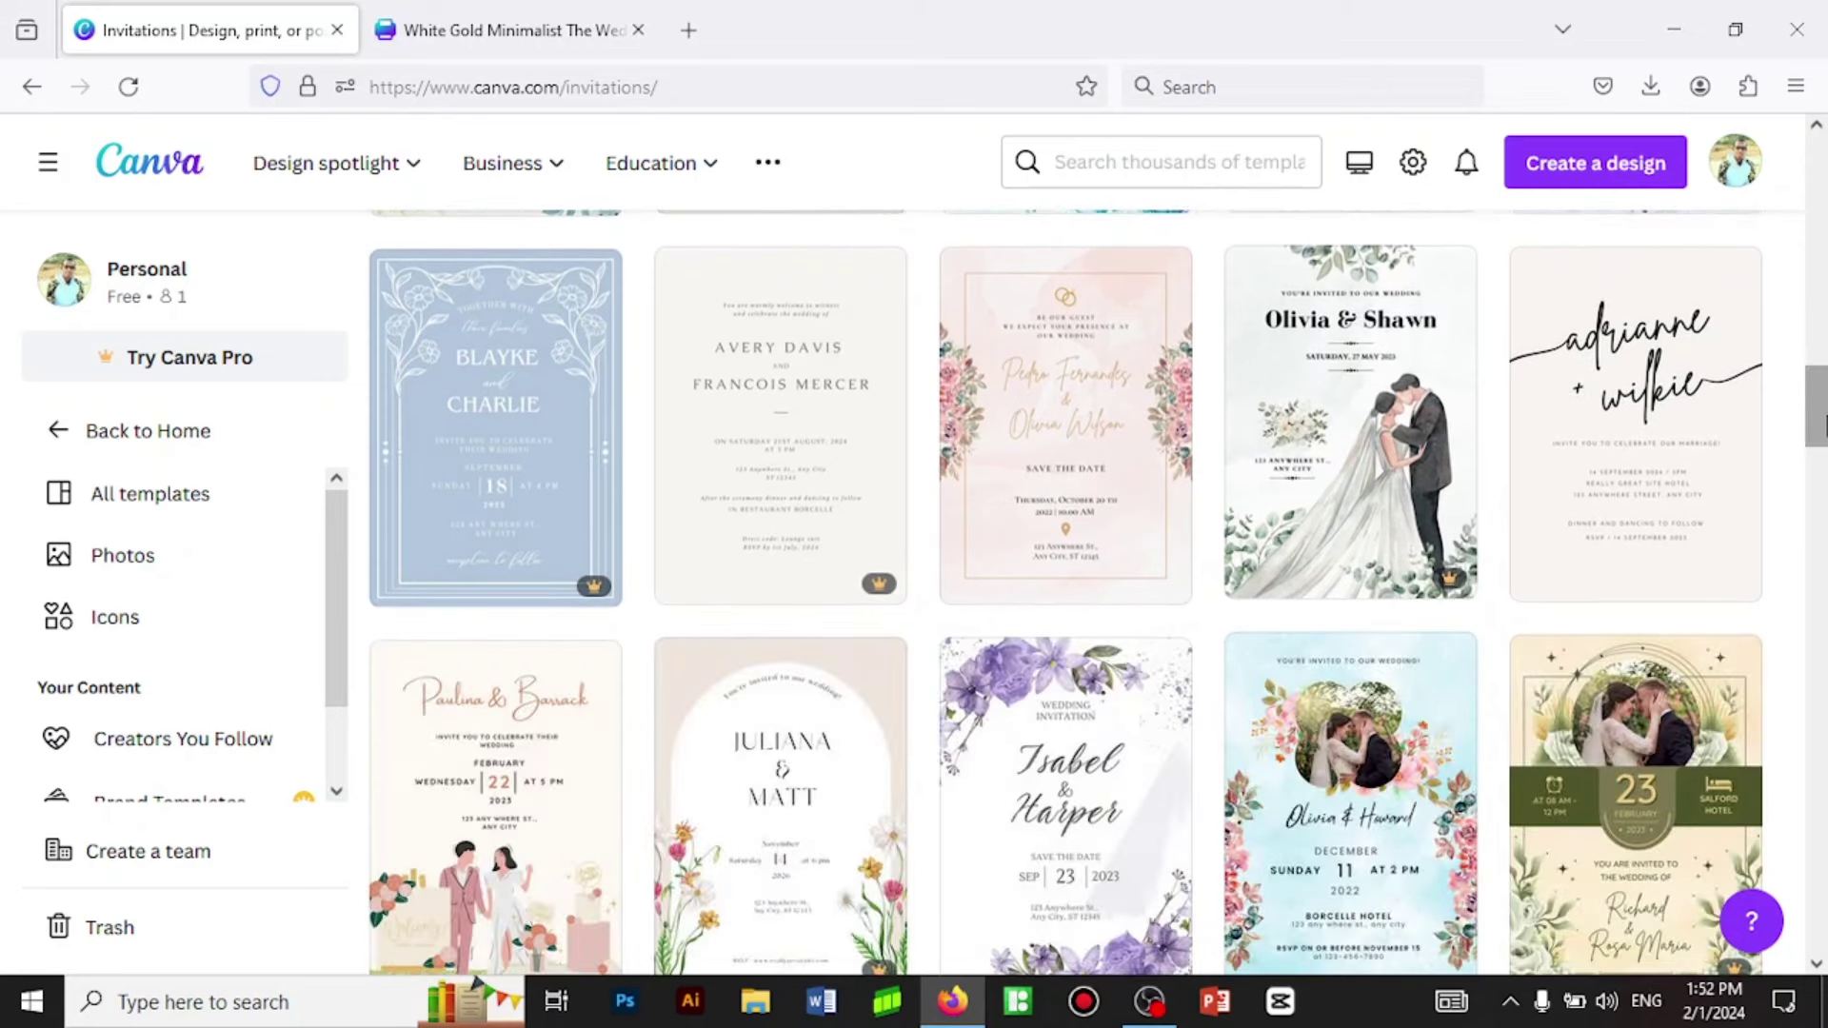
scroll(1820, 426, "down", 2)
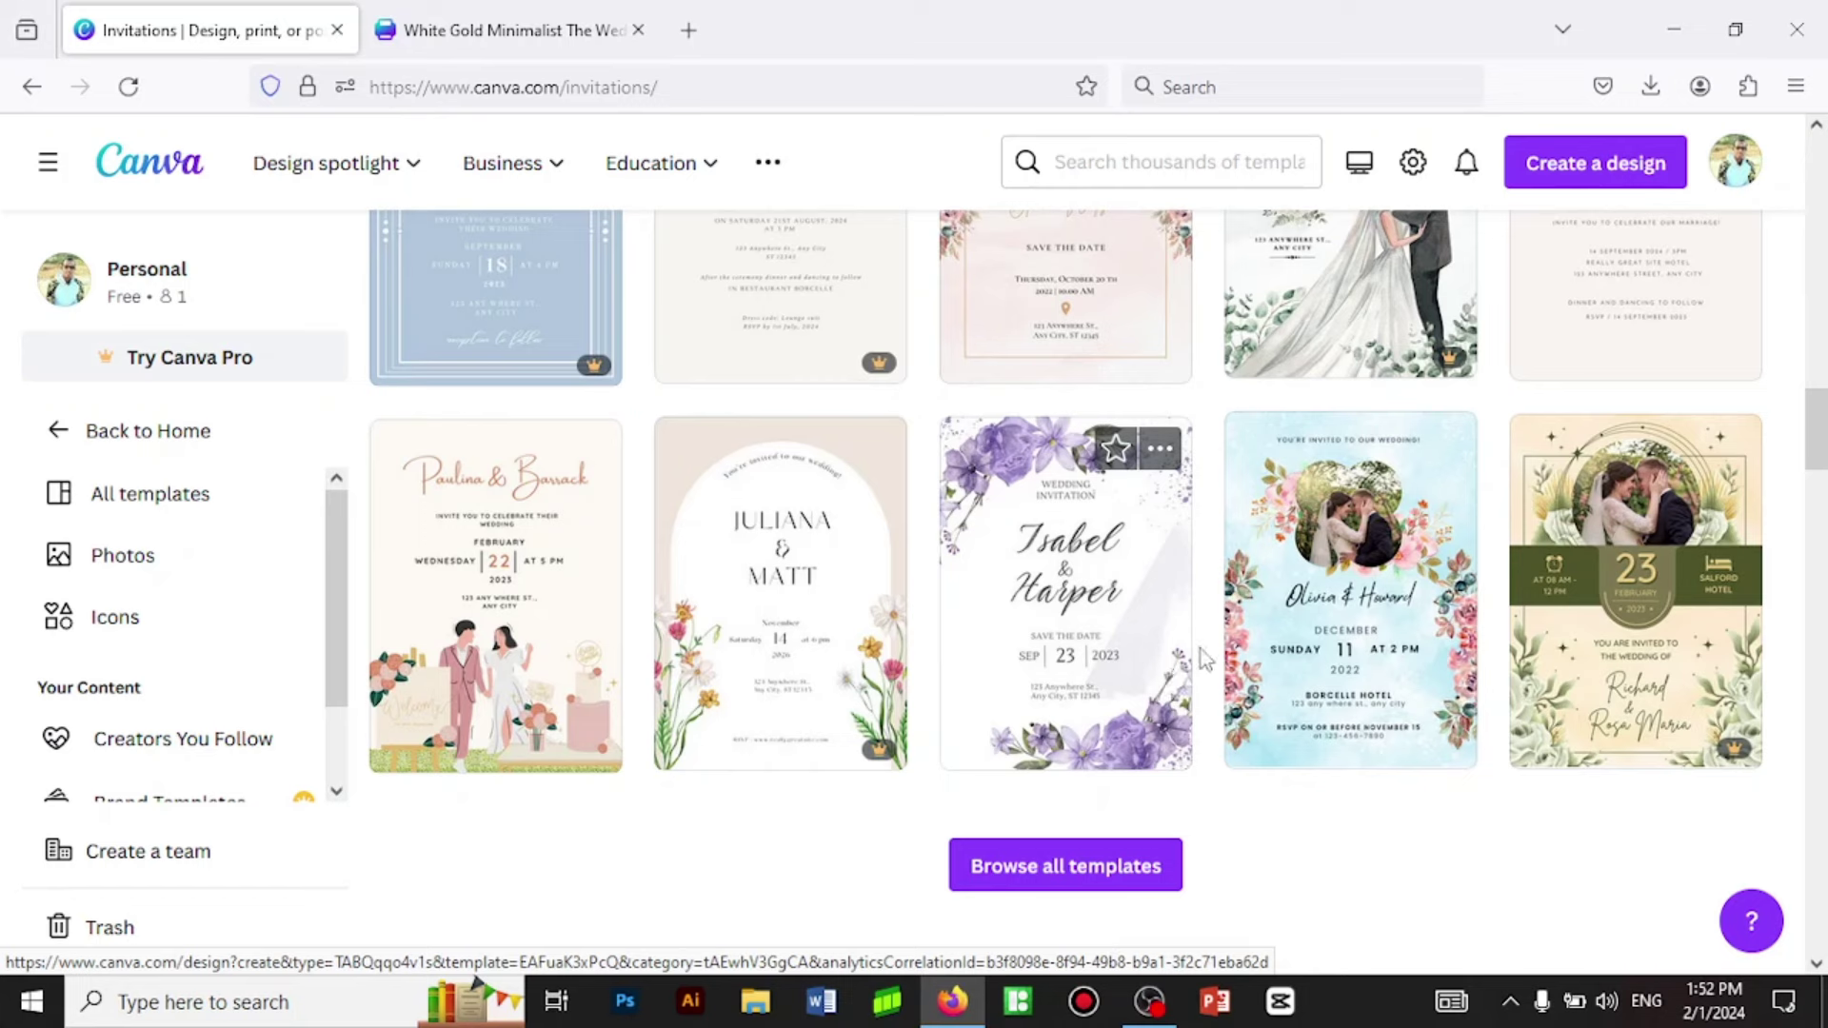
Open the purple floral Isabel & Harper template and enlarge the page on the canvas.
left_click(1108, 597)
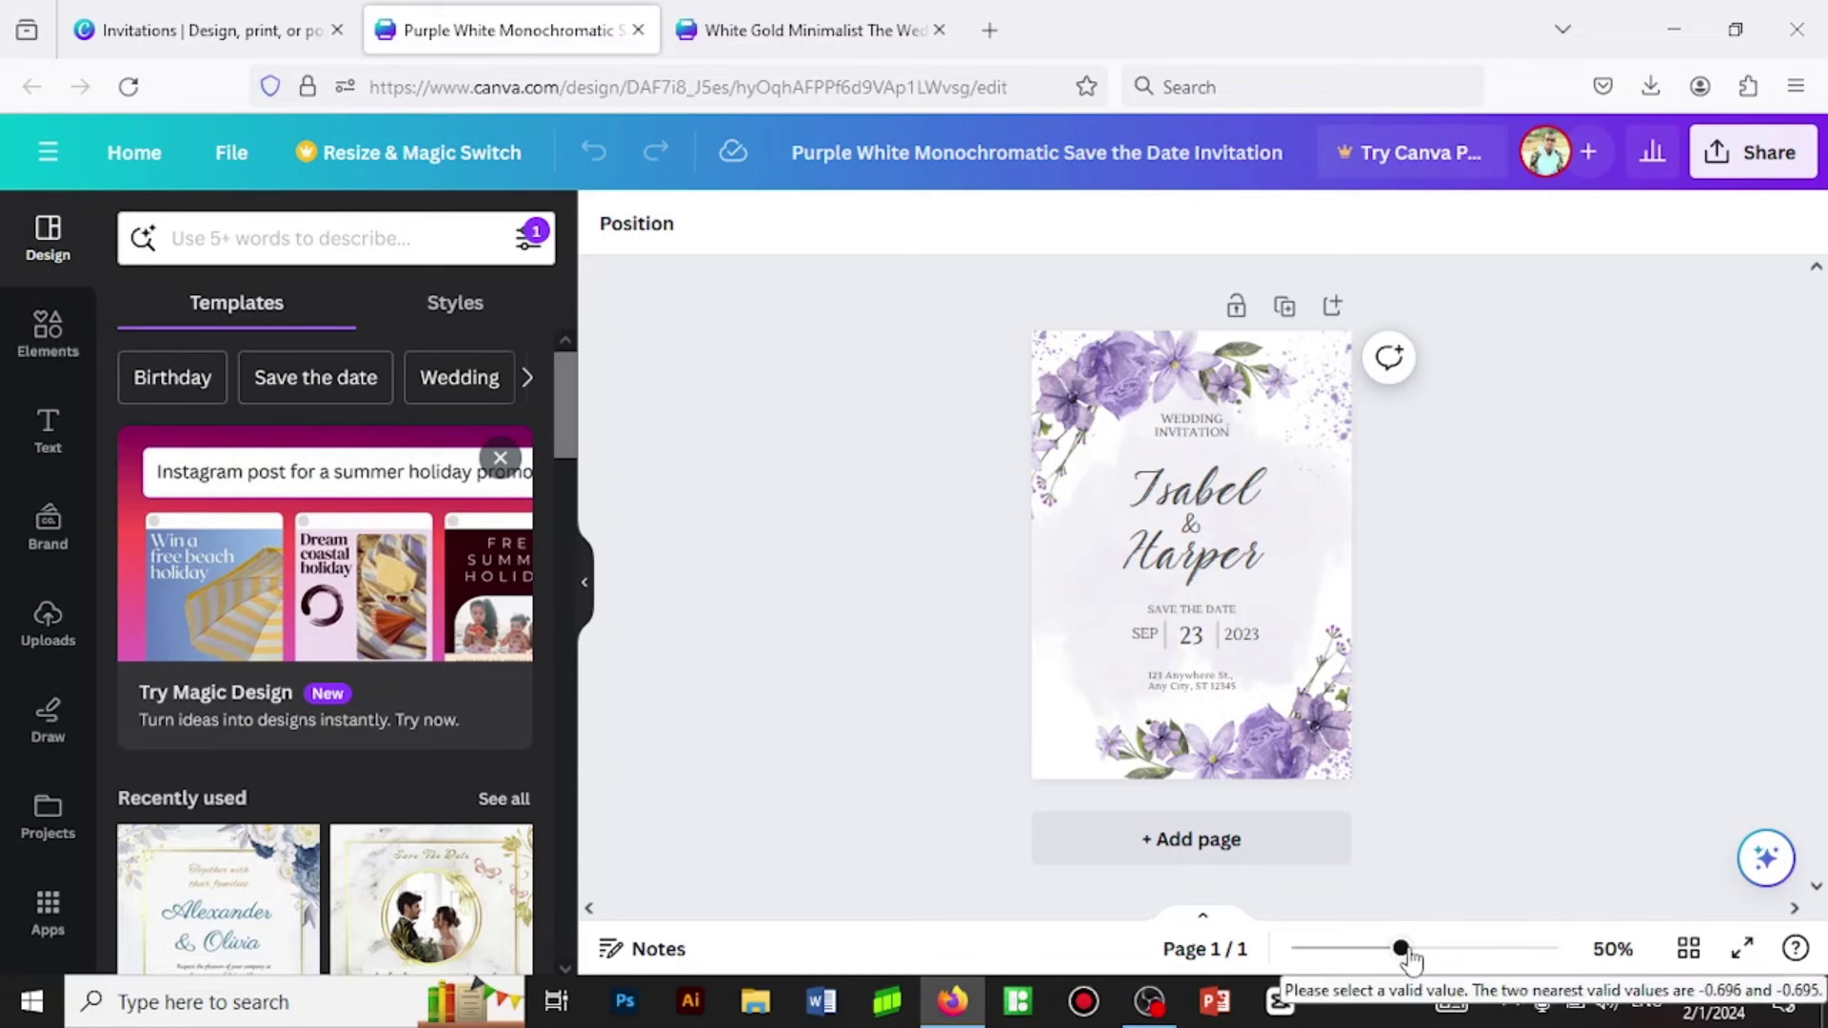
left_click_drag(1400, 949, 1418, 951)
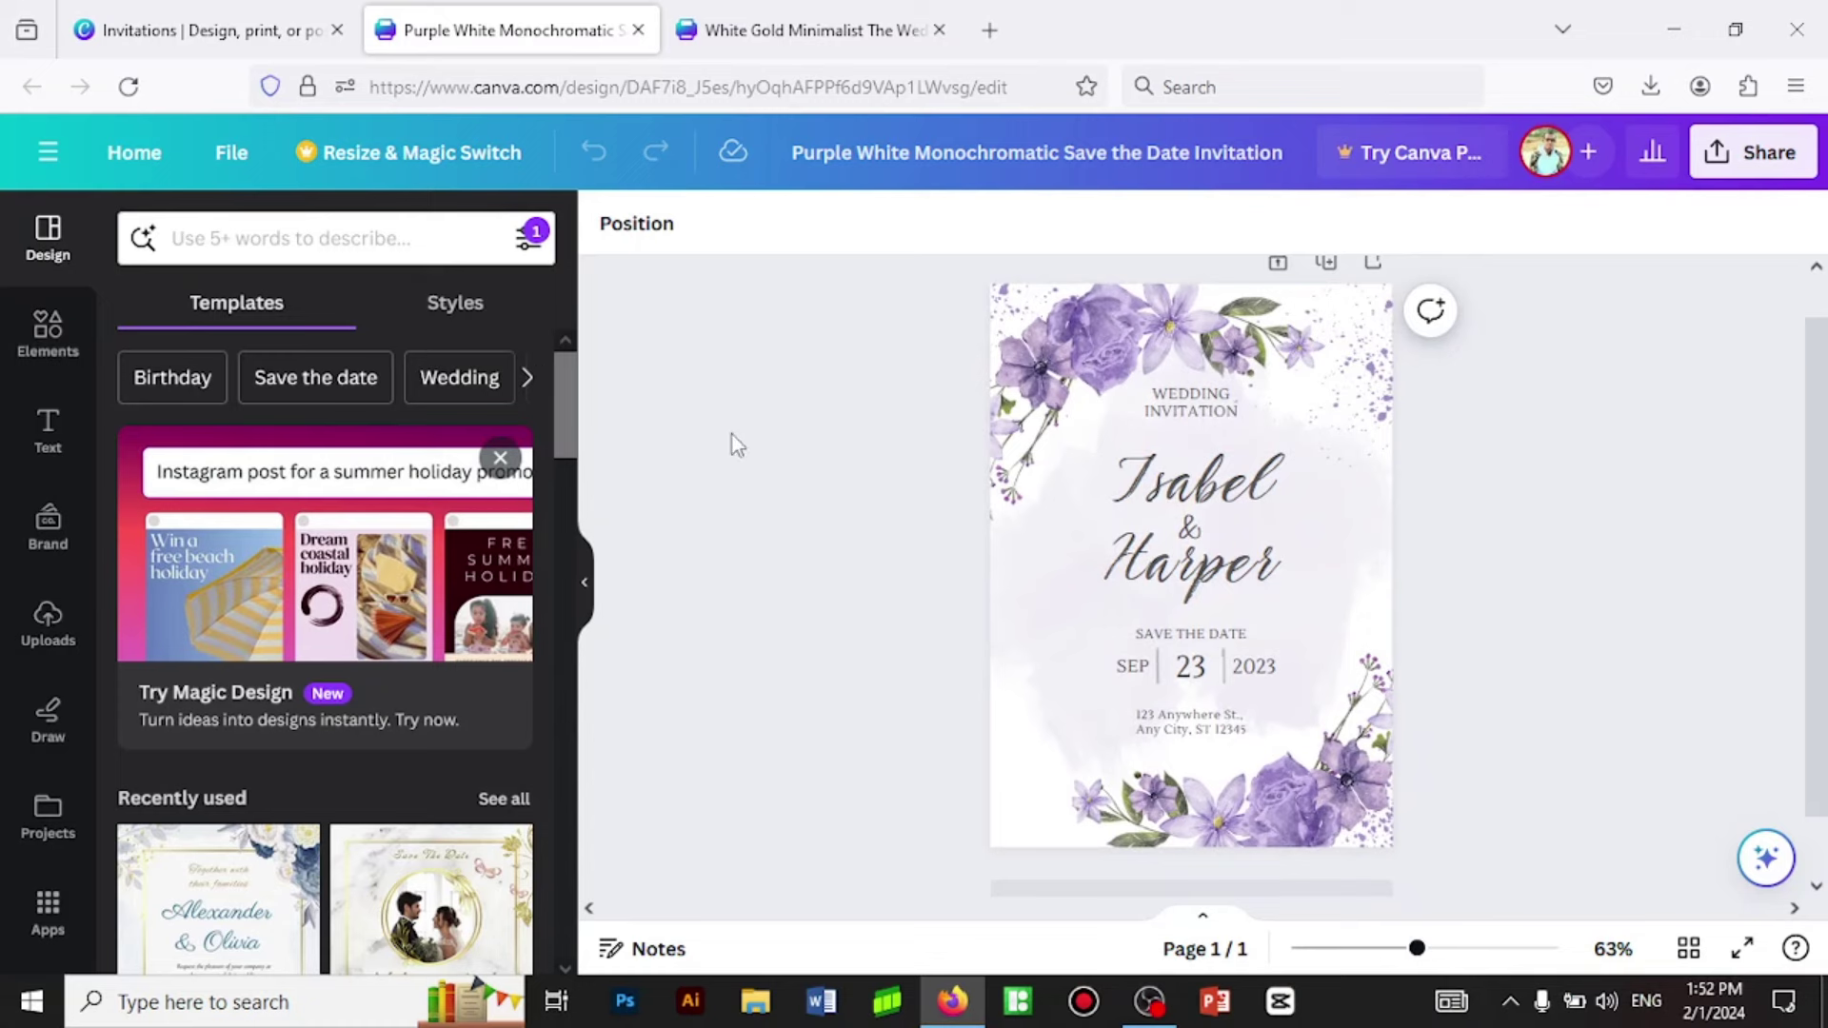
mouse_move(566, 409)
left_mouse_down()
mouse_move(600, 541)
mouse_move(594, 631)
left_mouse_up()
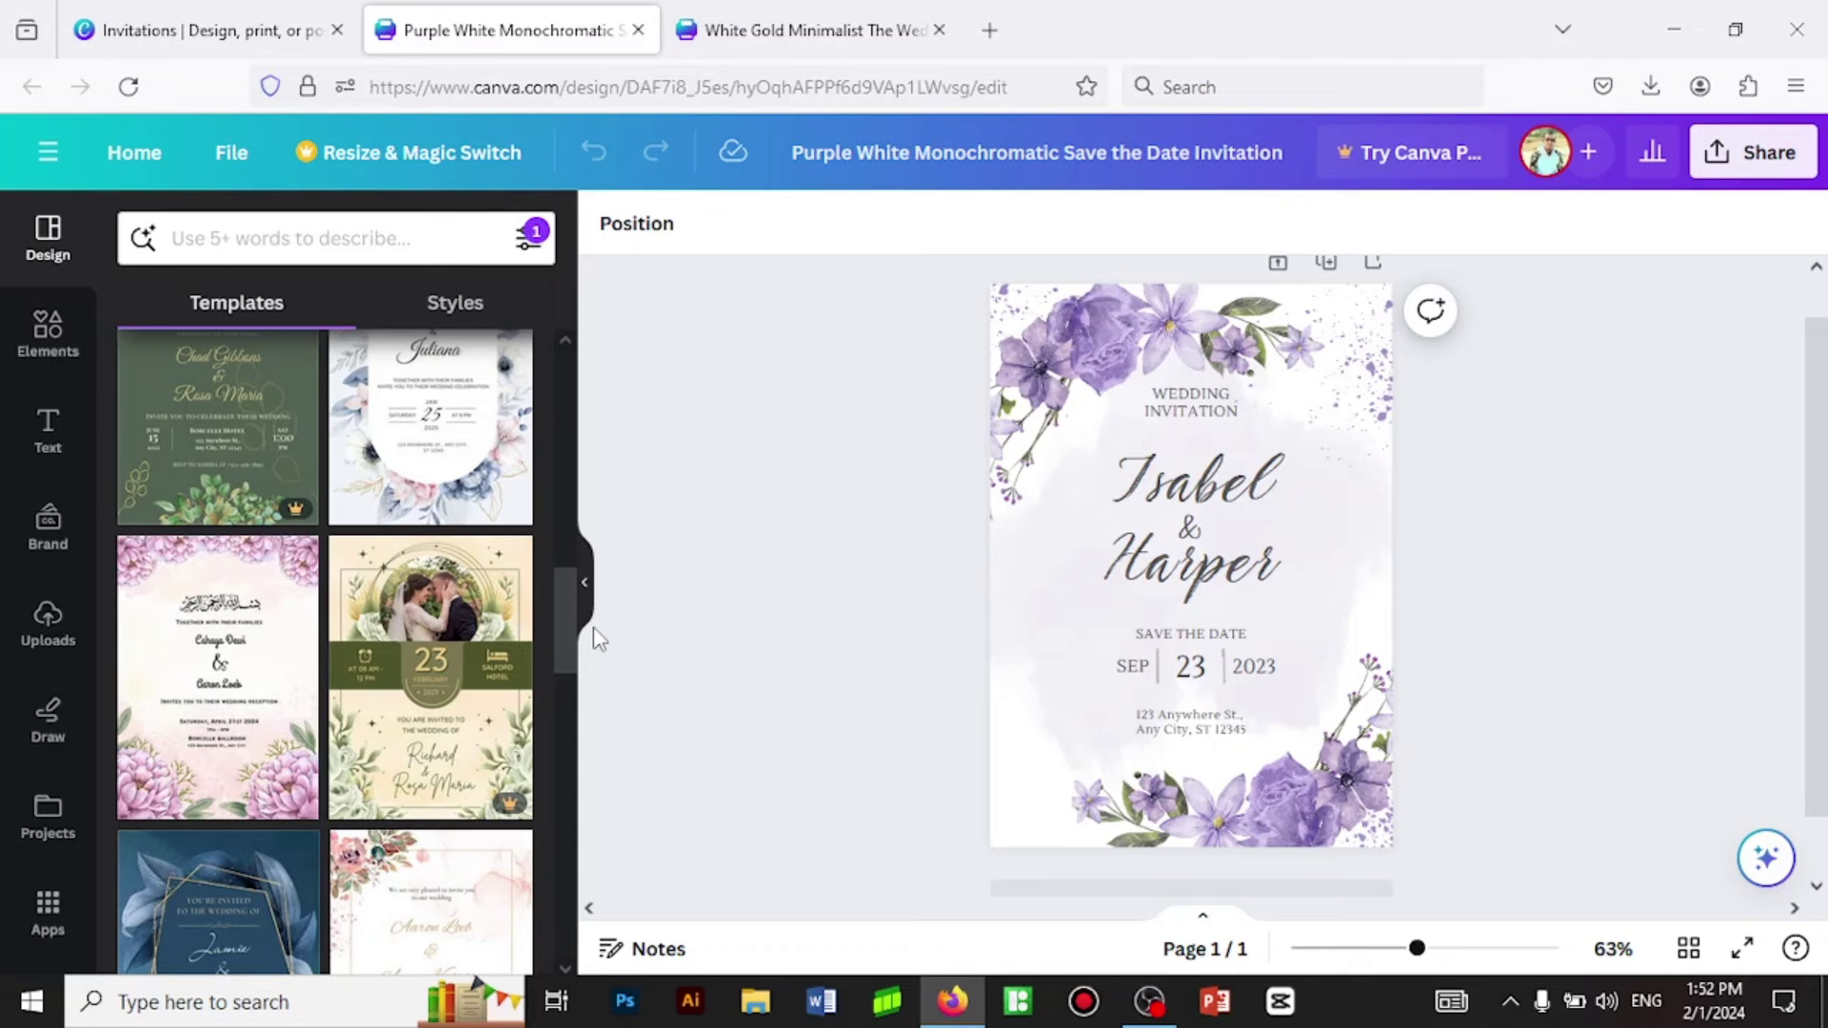
mouse_move(595, 636)
left_mouse_down()
mouse_move(597, 796)
mouse_move(575, 419)
left_mouse_up()
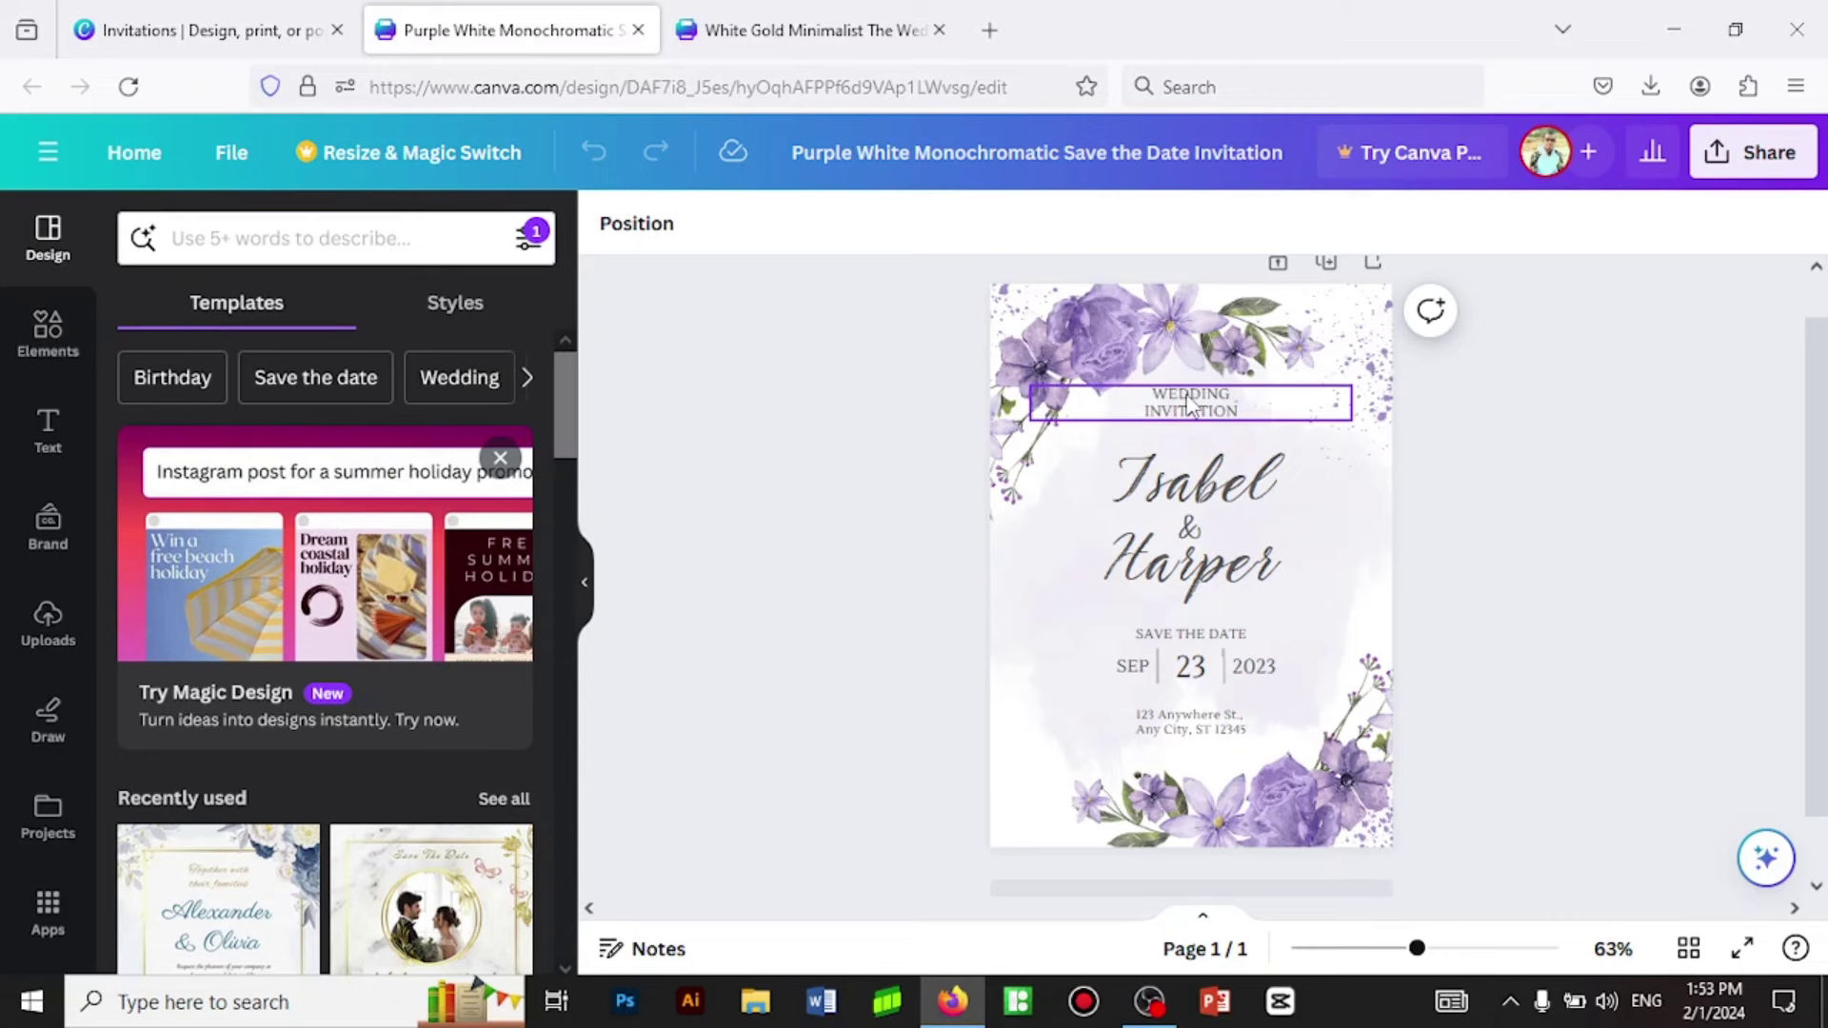
Replace the WEDDING INVITATION heading text with the new heading line.
left_click(1189, 405)
double_click(1188, 391)
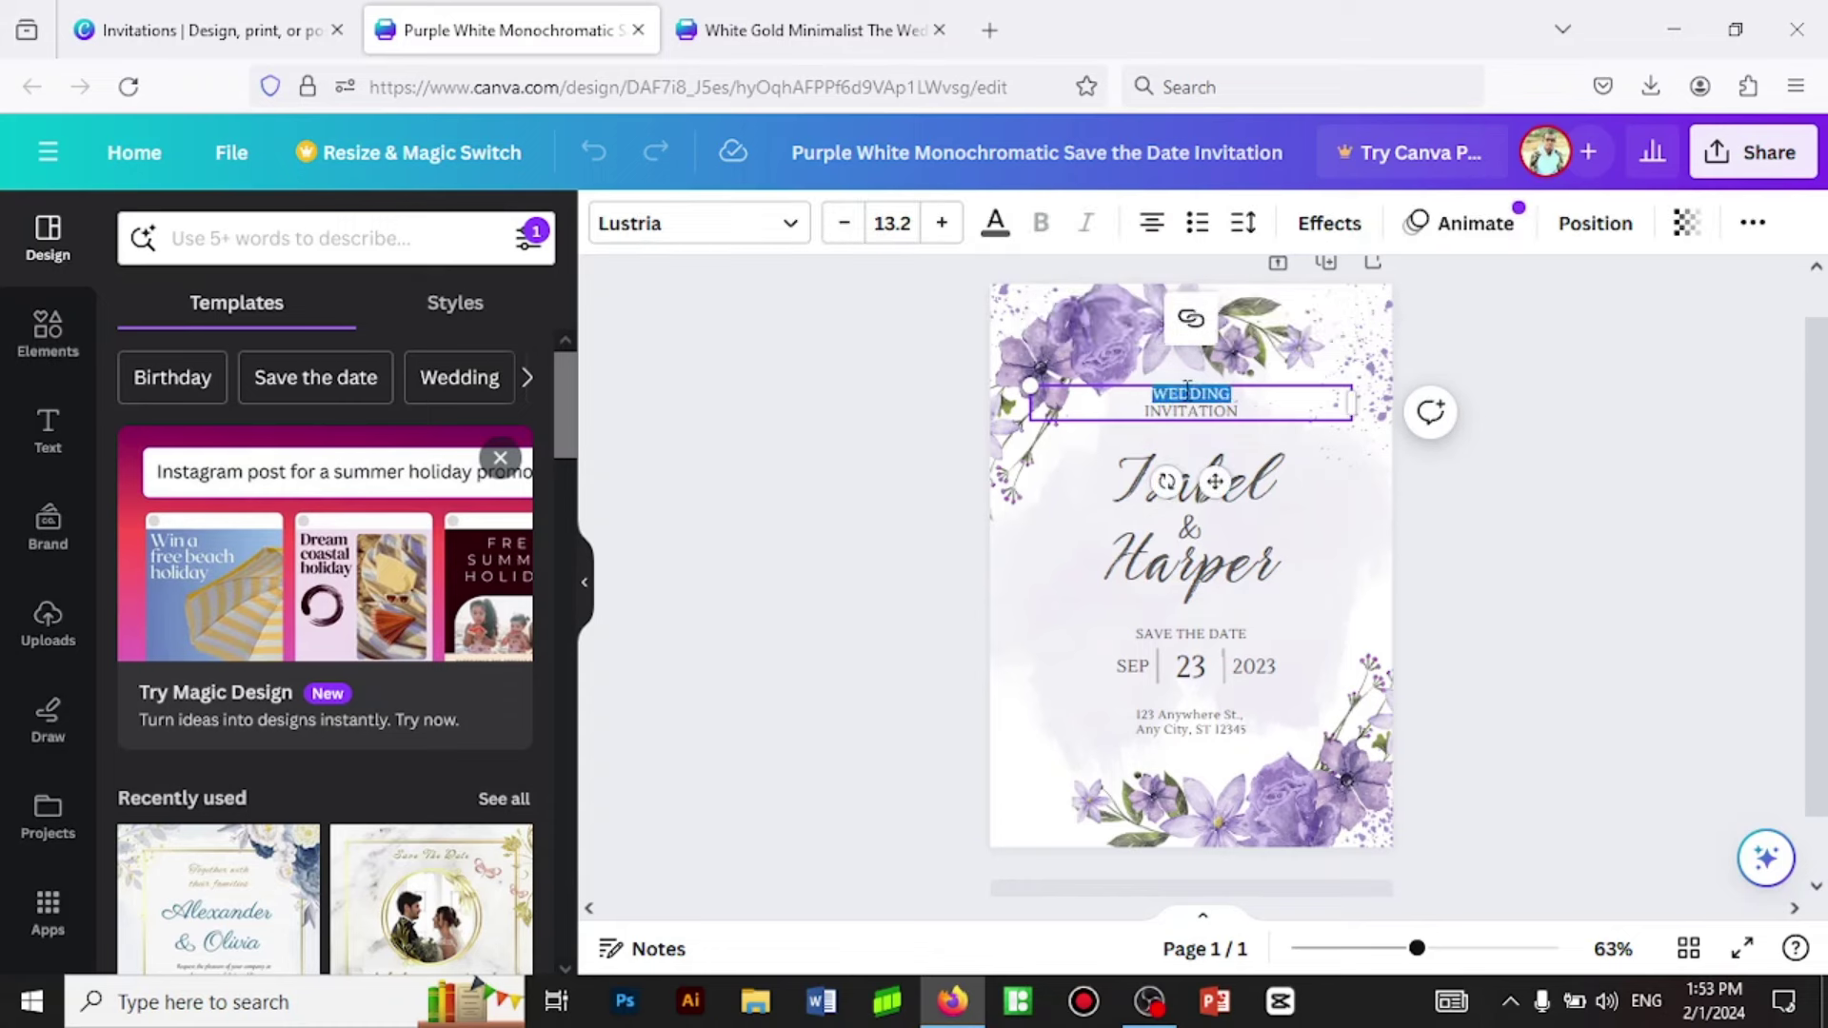
key("ctrl+a")
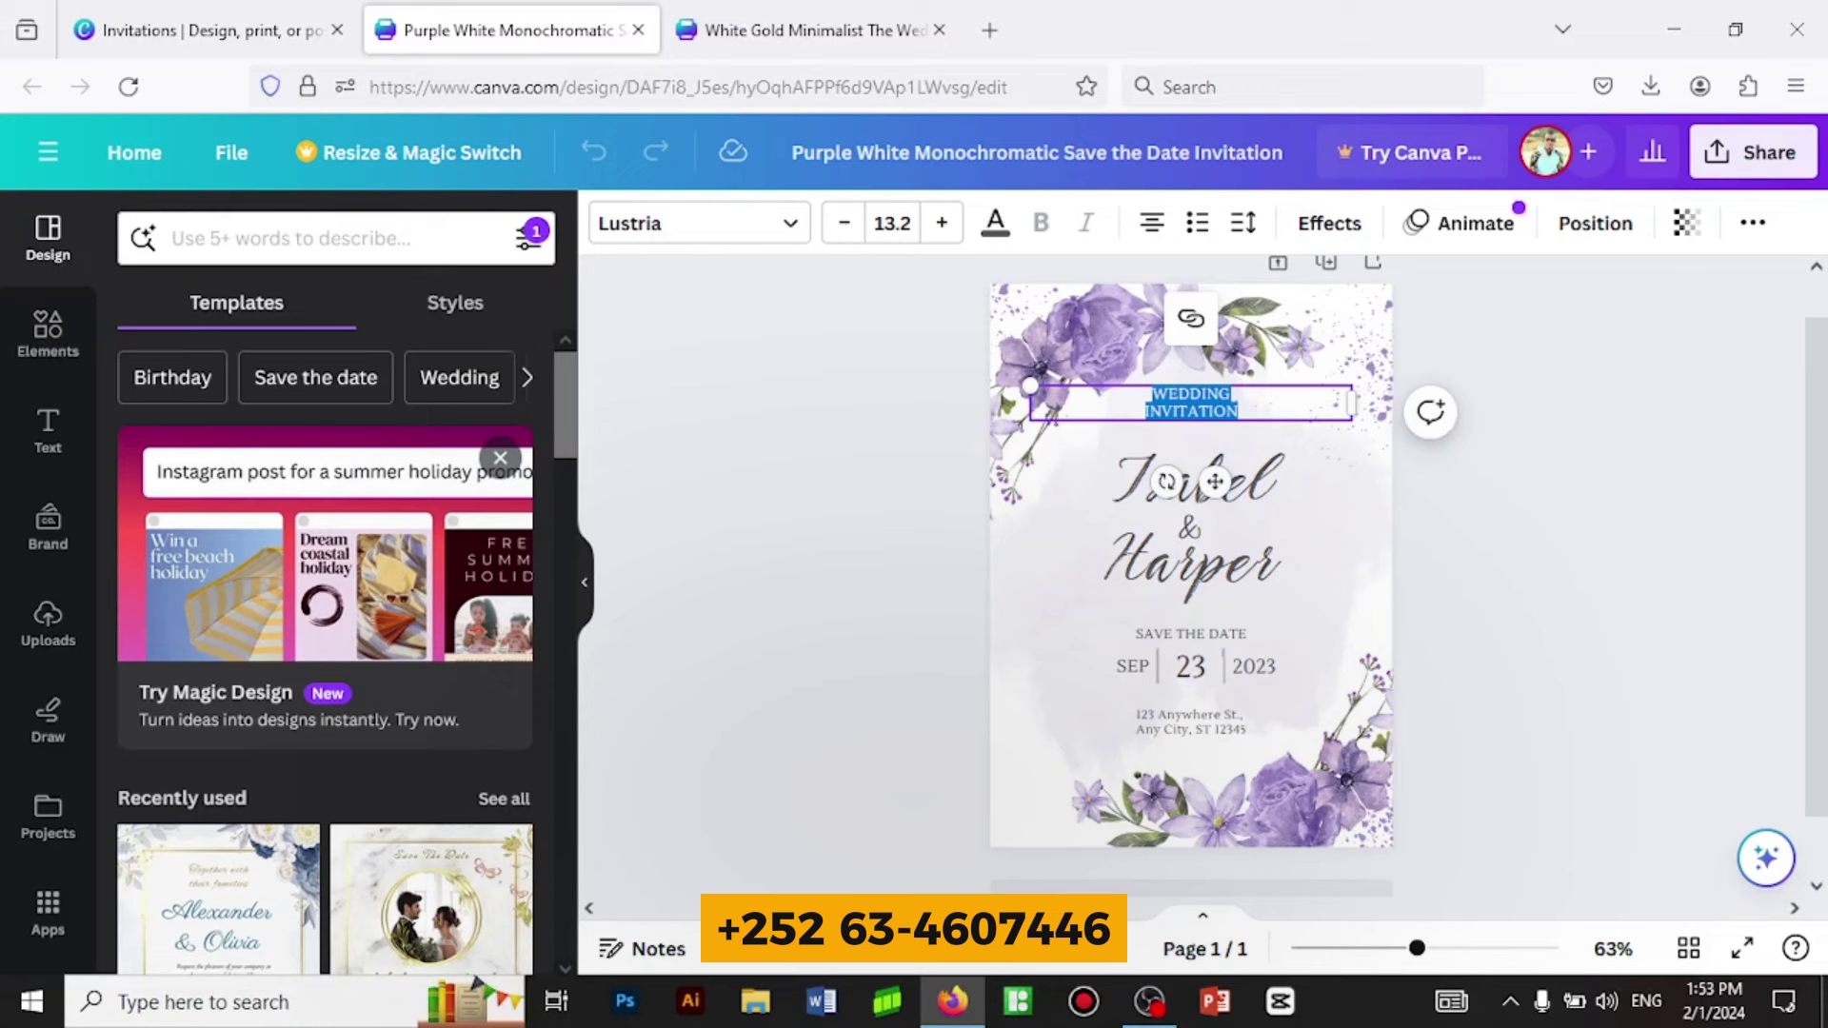
type("M")
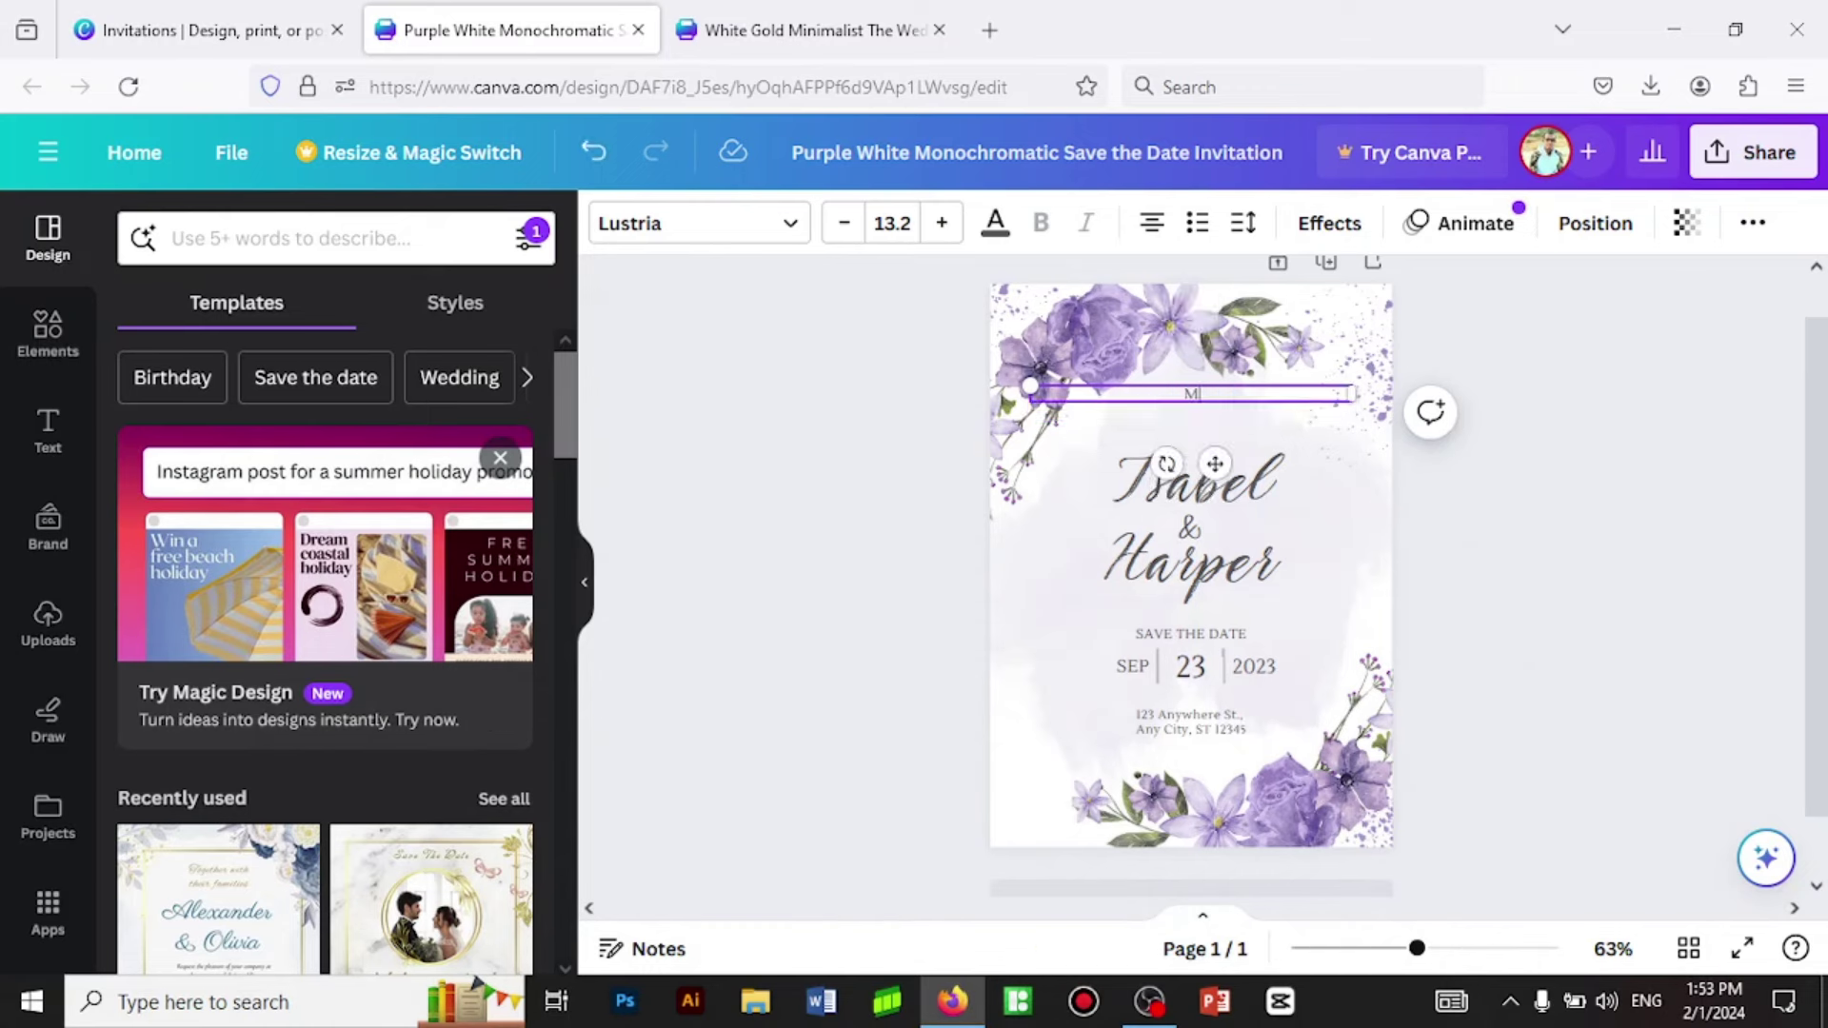
type("EHER")
type(" WACAN")
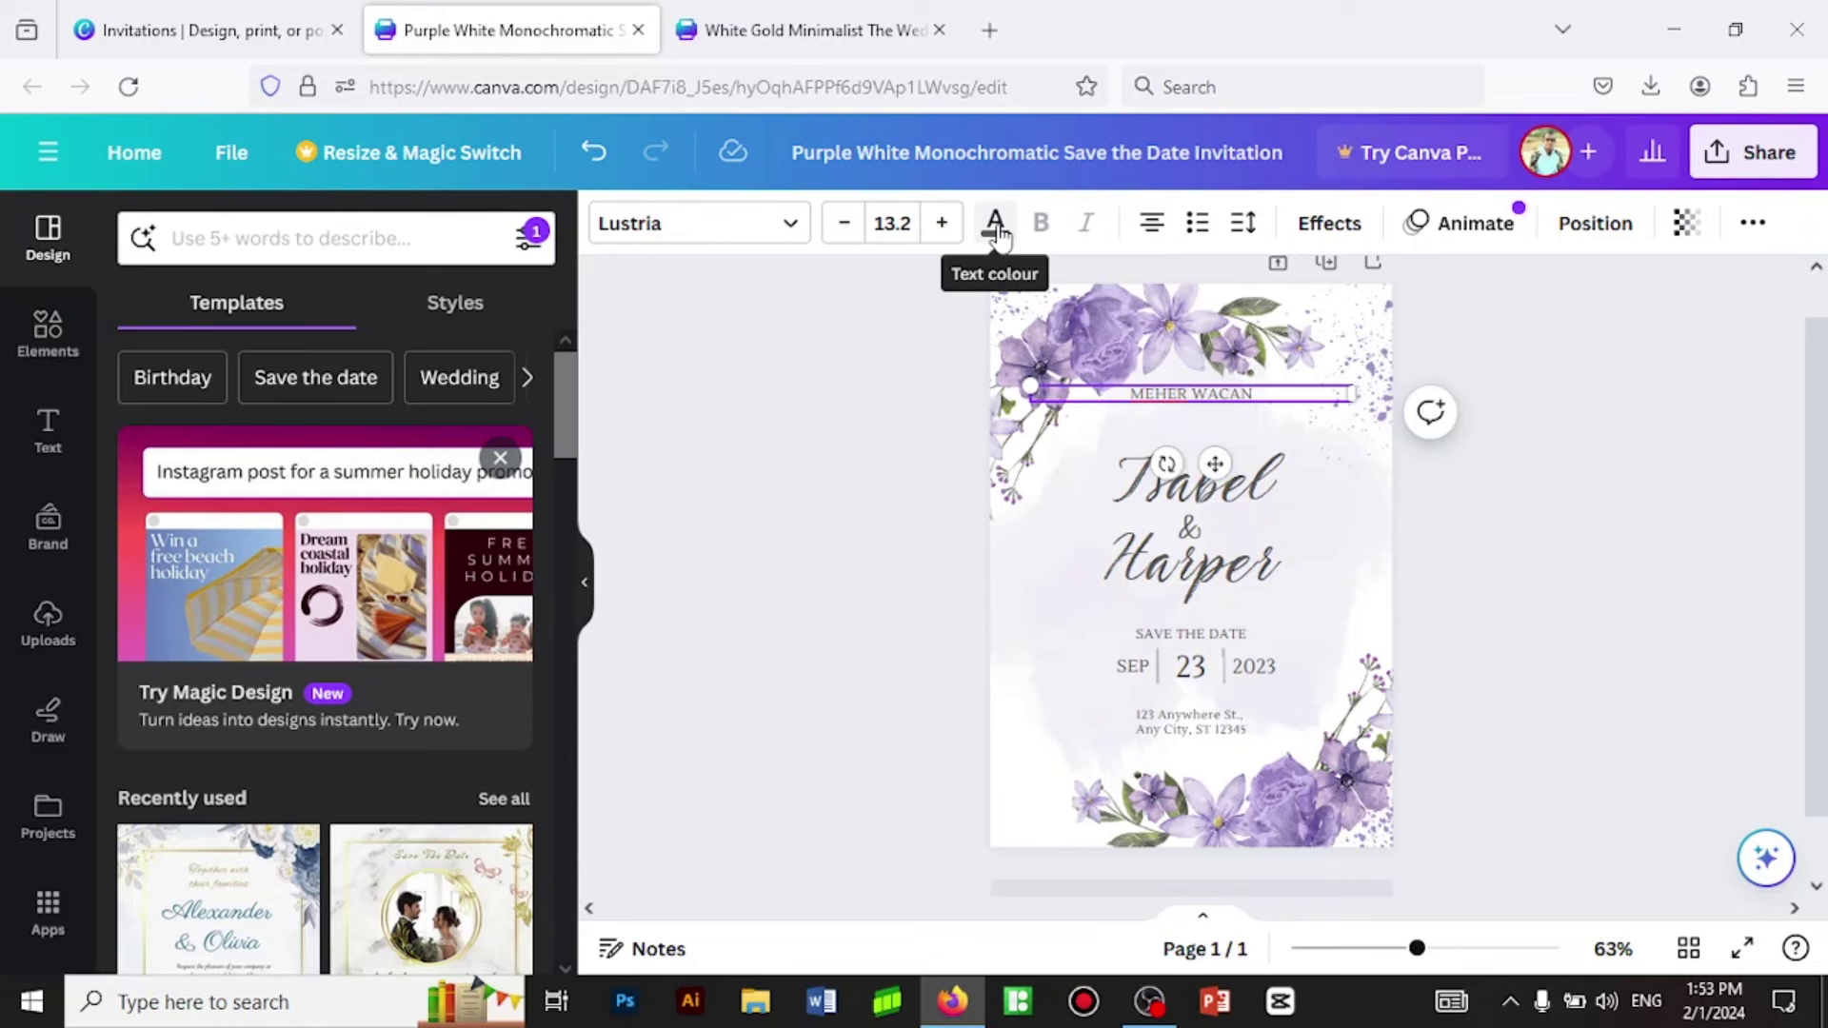
left_click(996, 228)
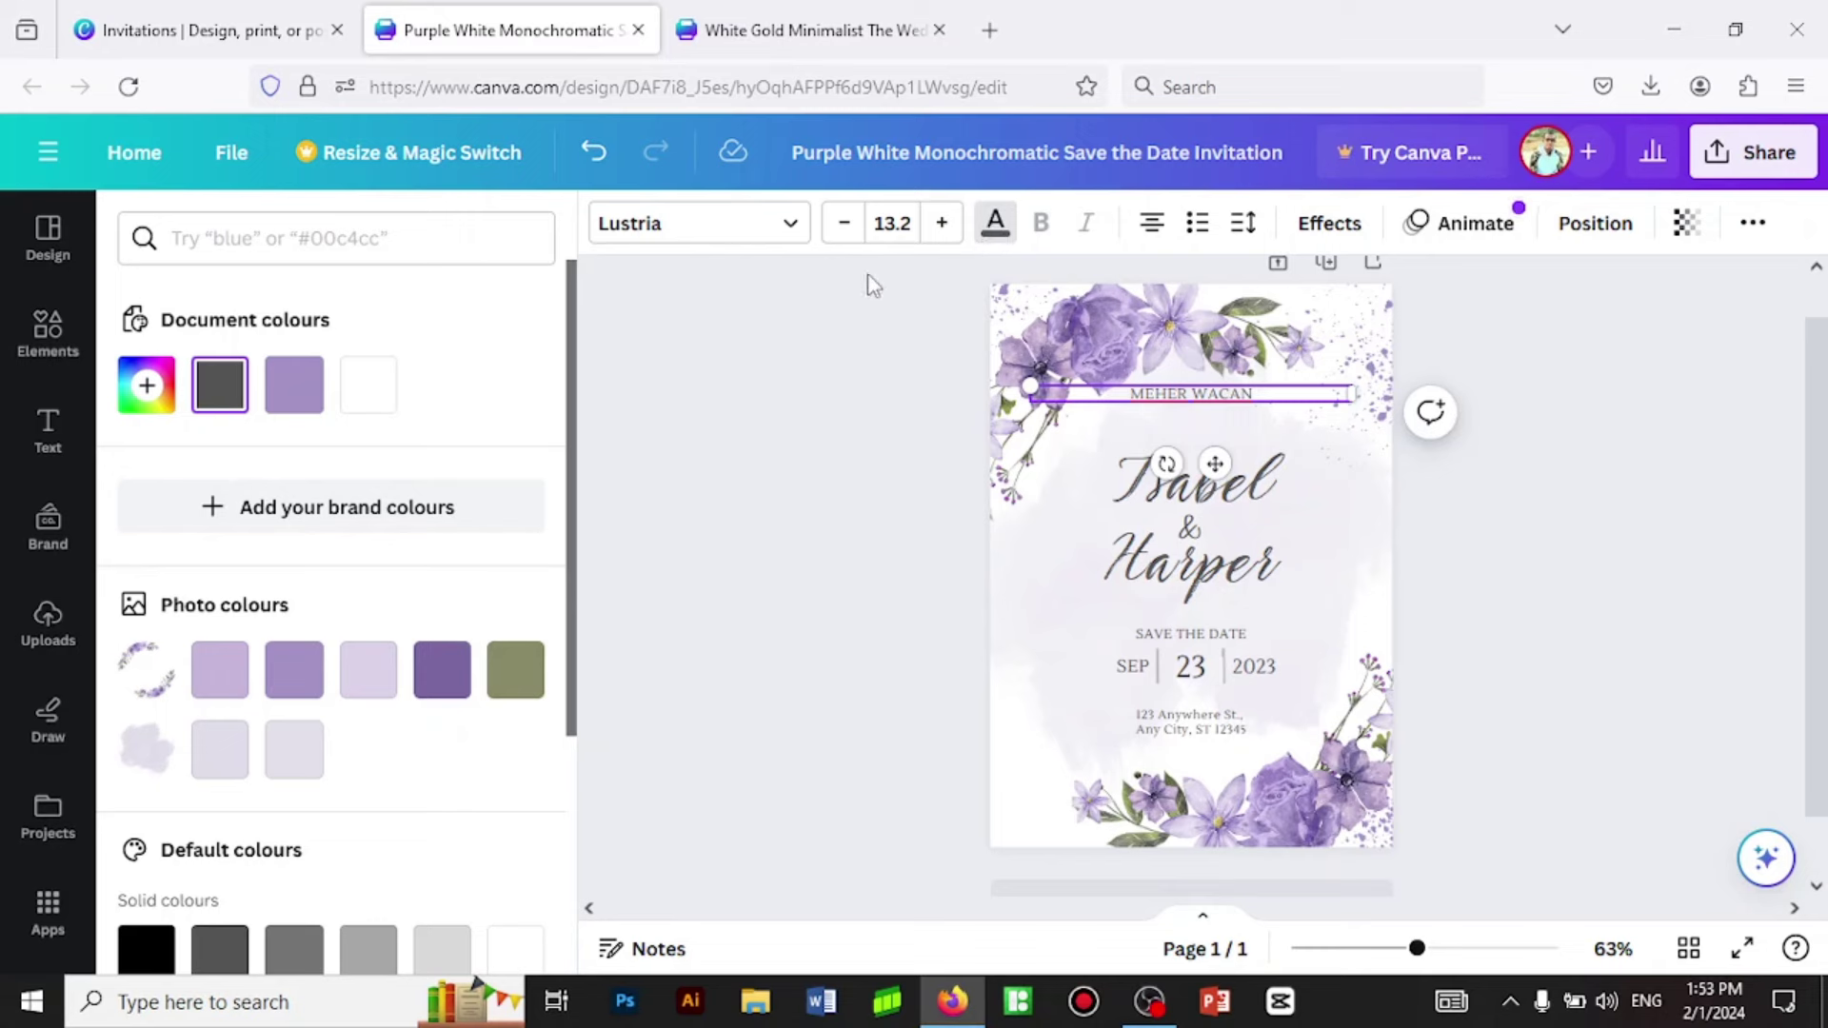
Colour the heading dark purple, after briefly trying dark grey.
left_click(443, 682)
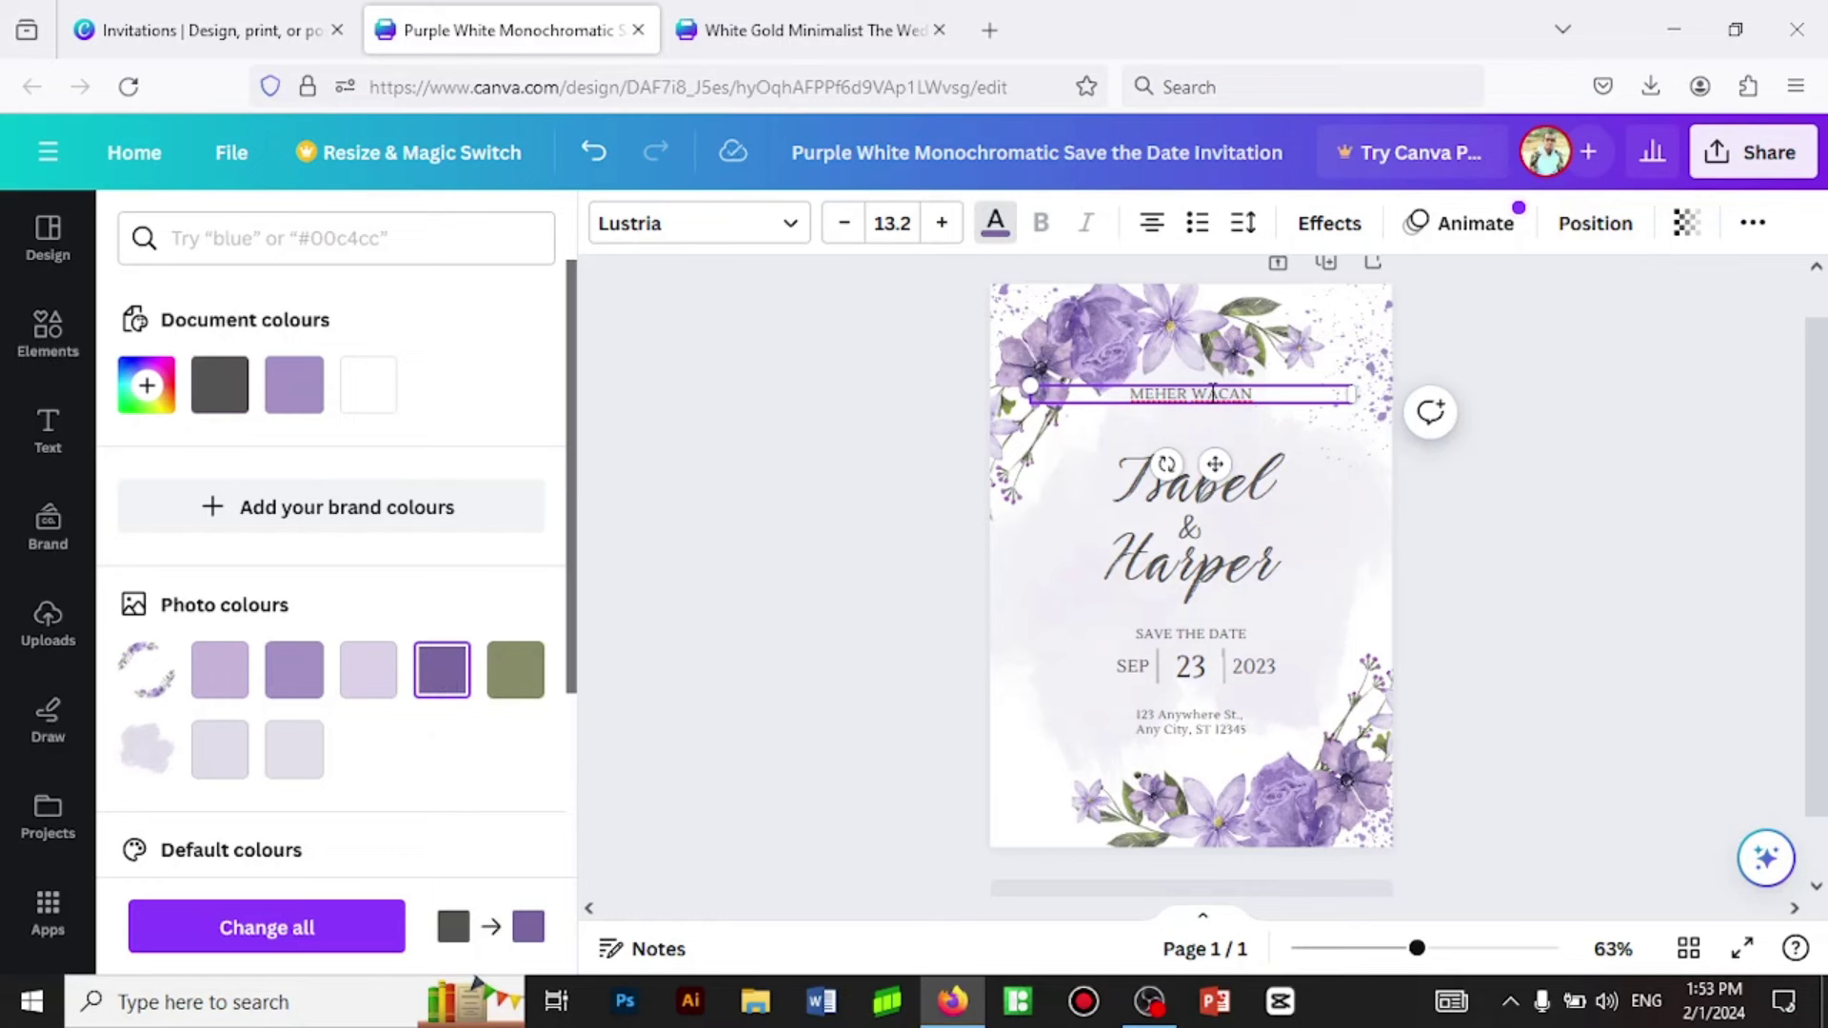
left_click(220, 385)
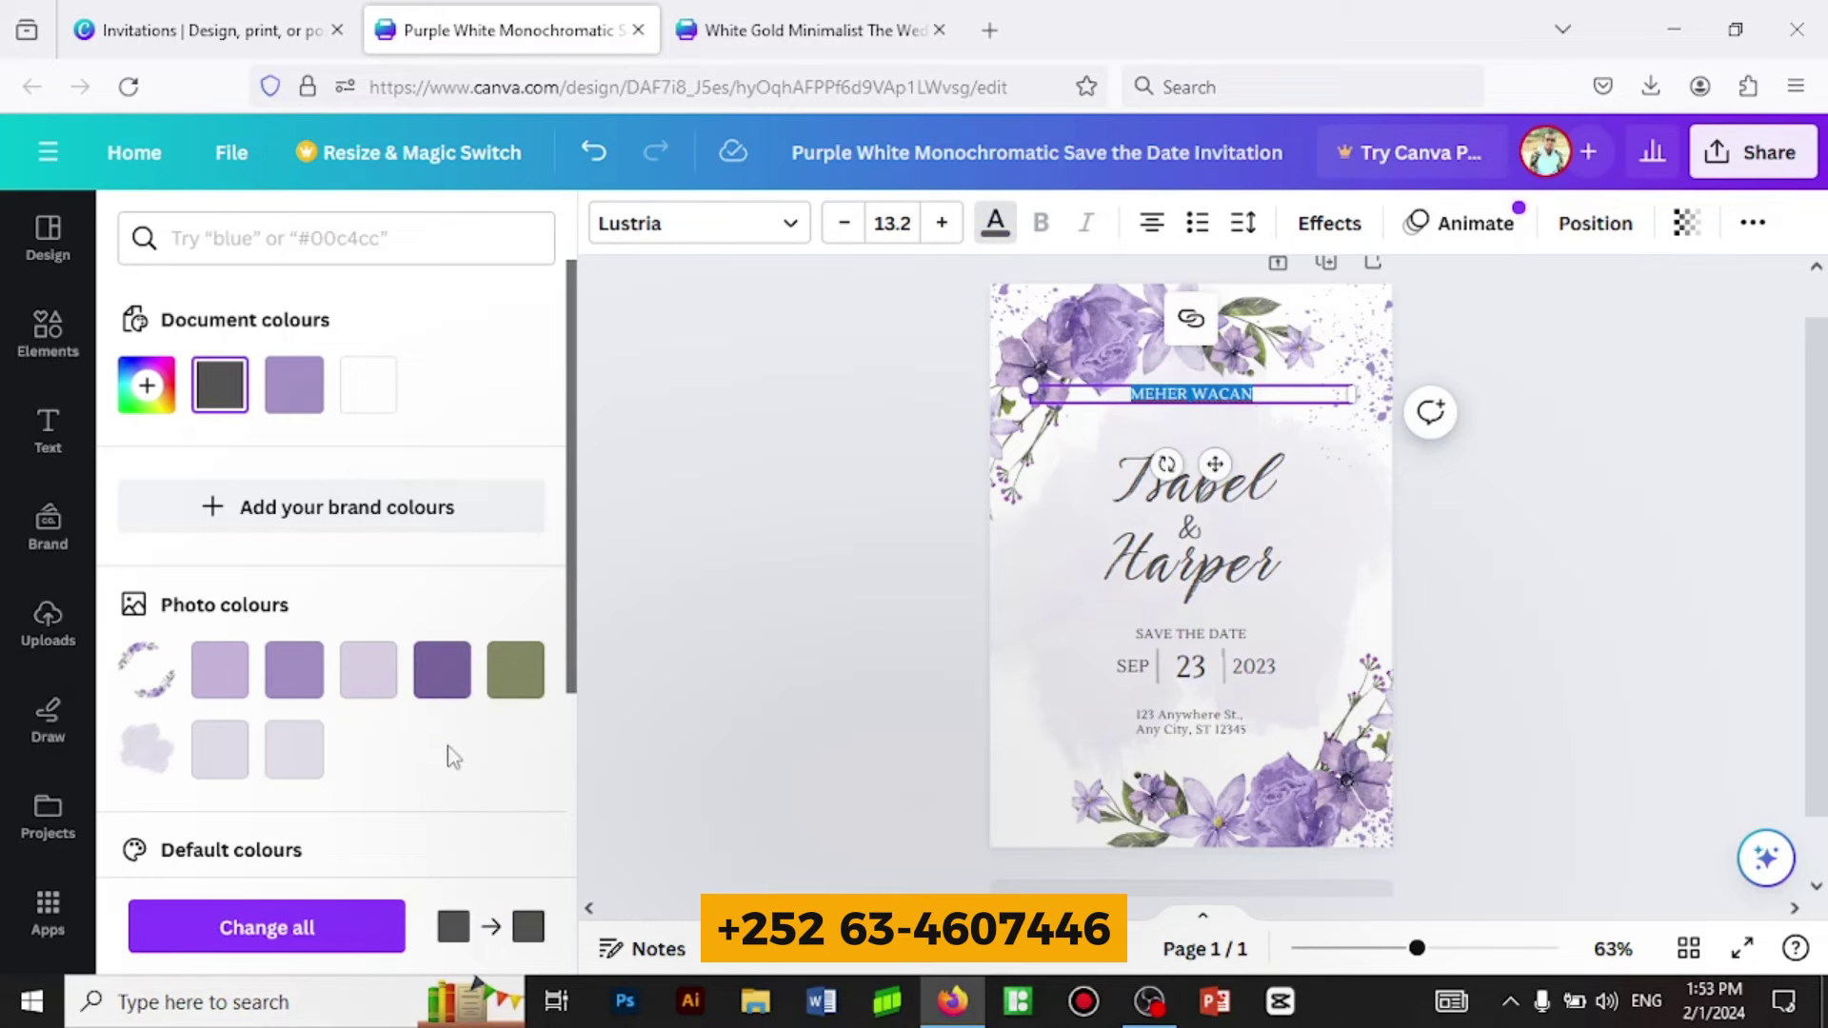
left_click(443, 682)
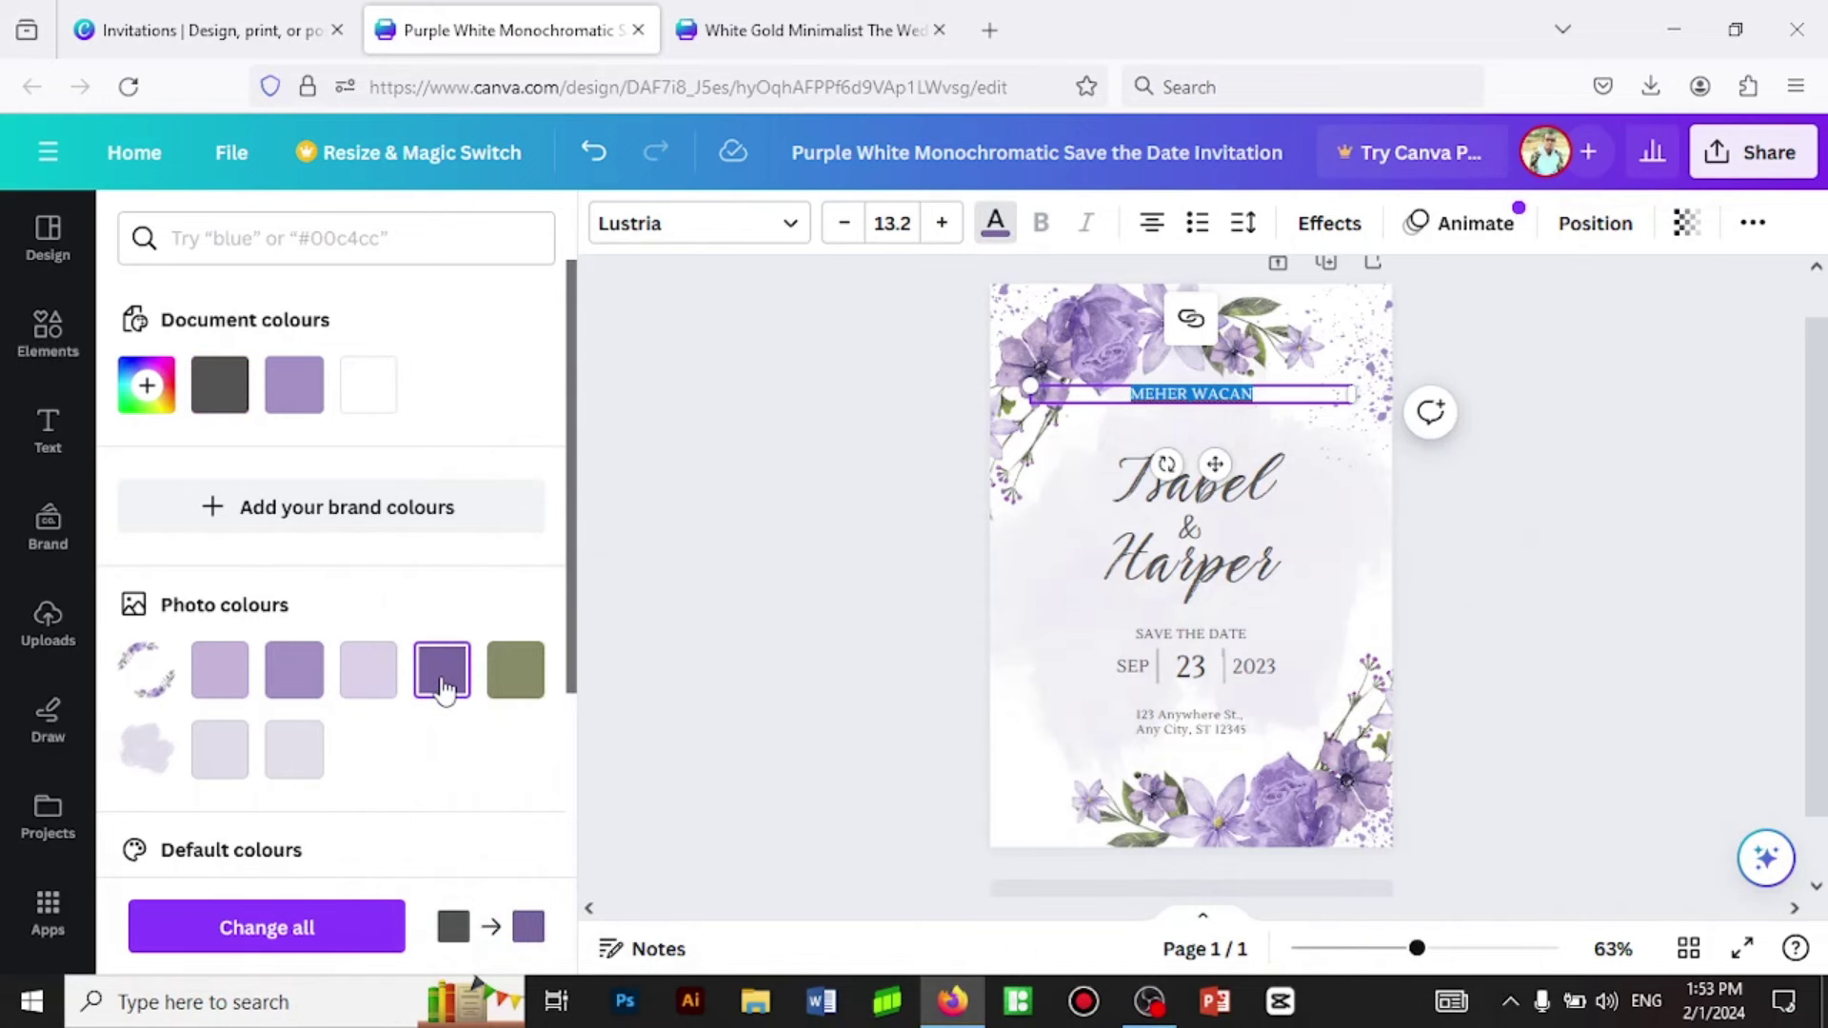
Raise the heading's font size from 13.2 to 21.2.
left_click(942, 225)
left_click(942, 226)
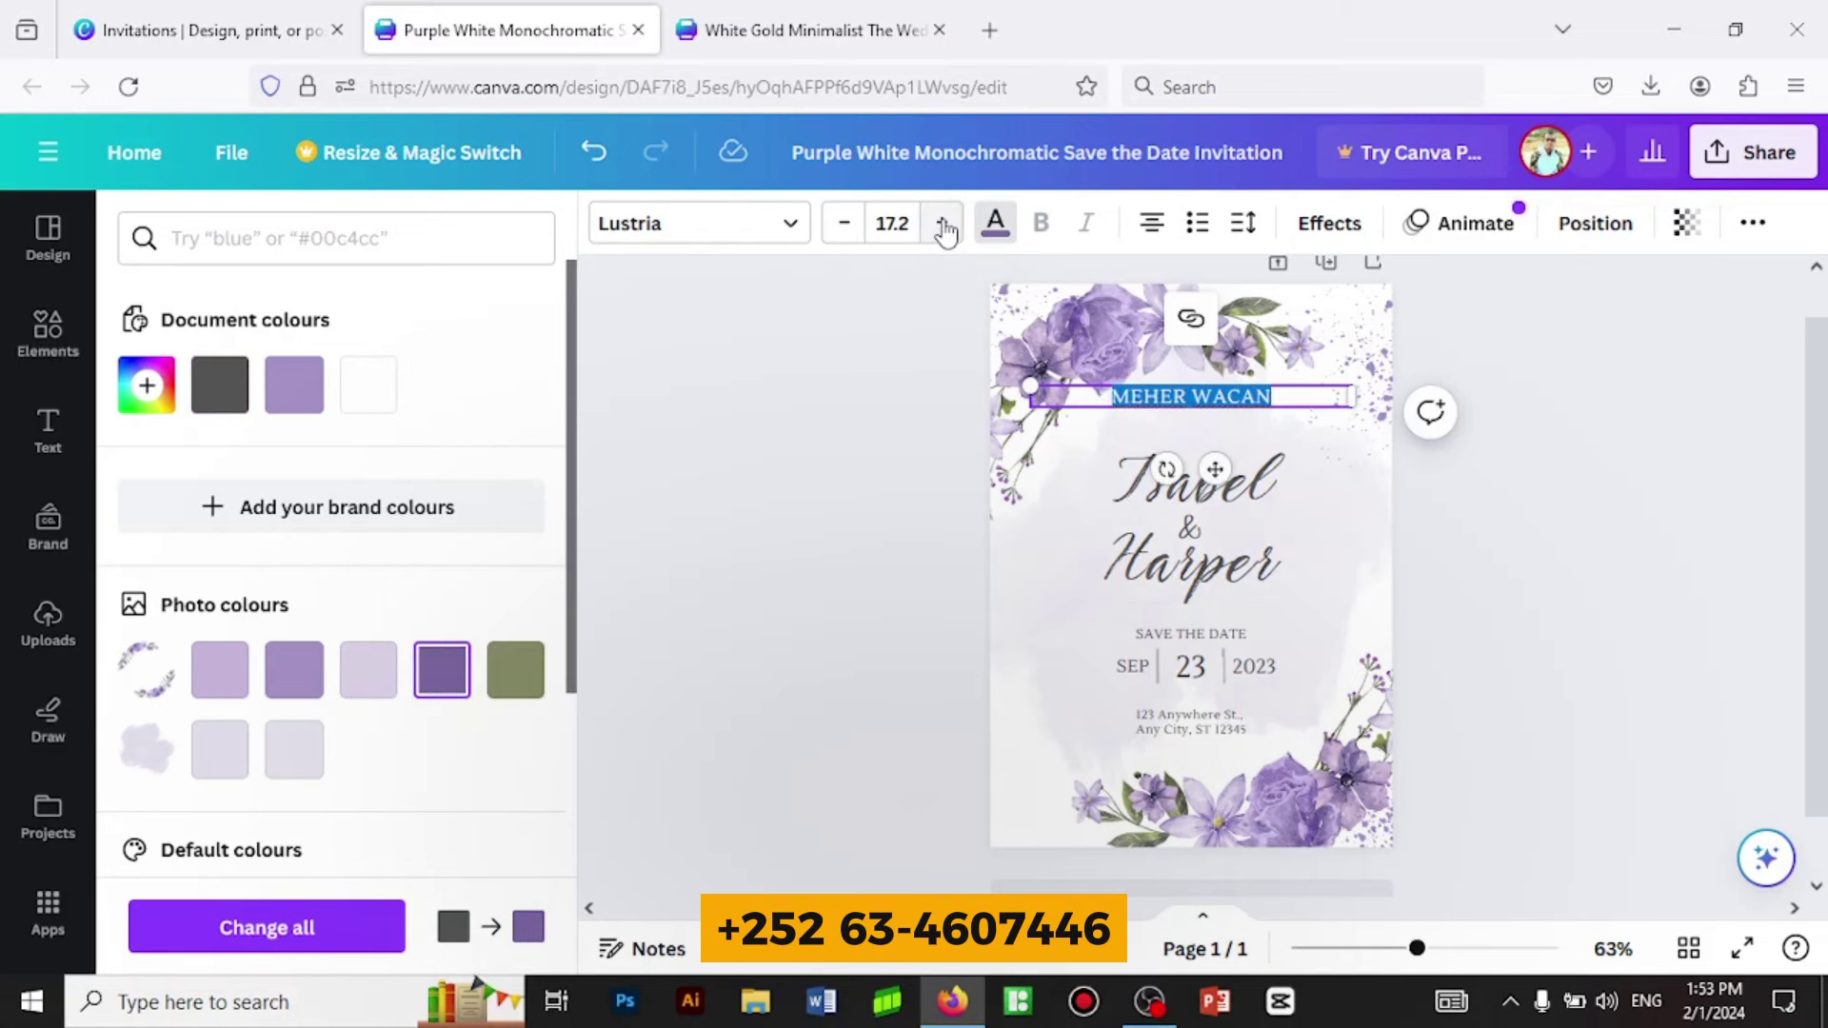
left_click(942, 226)
left_click(942, 225)
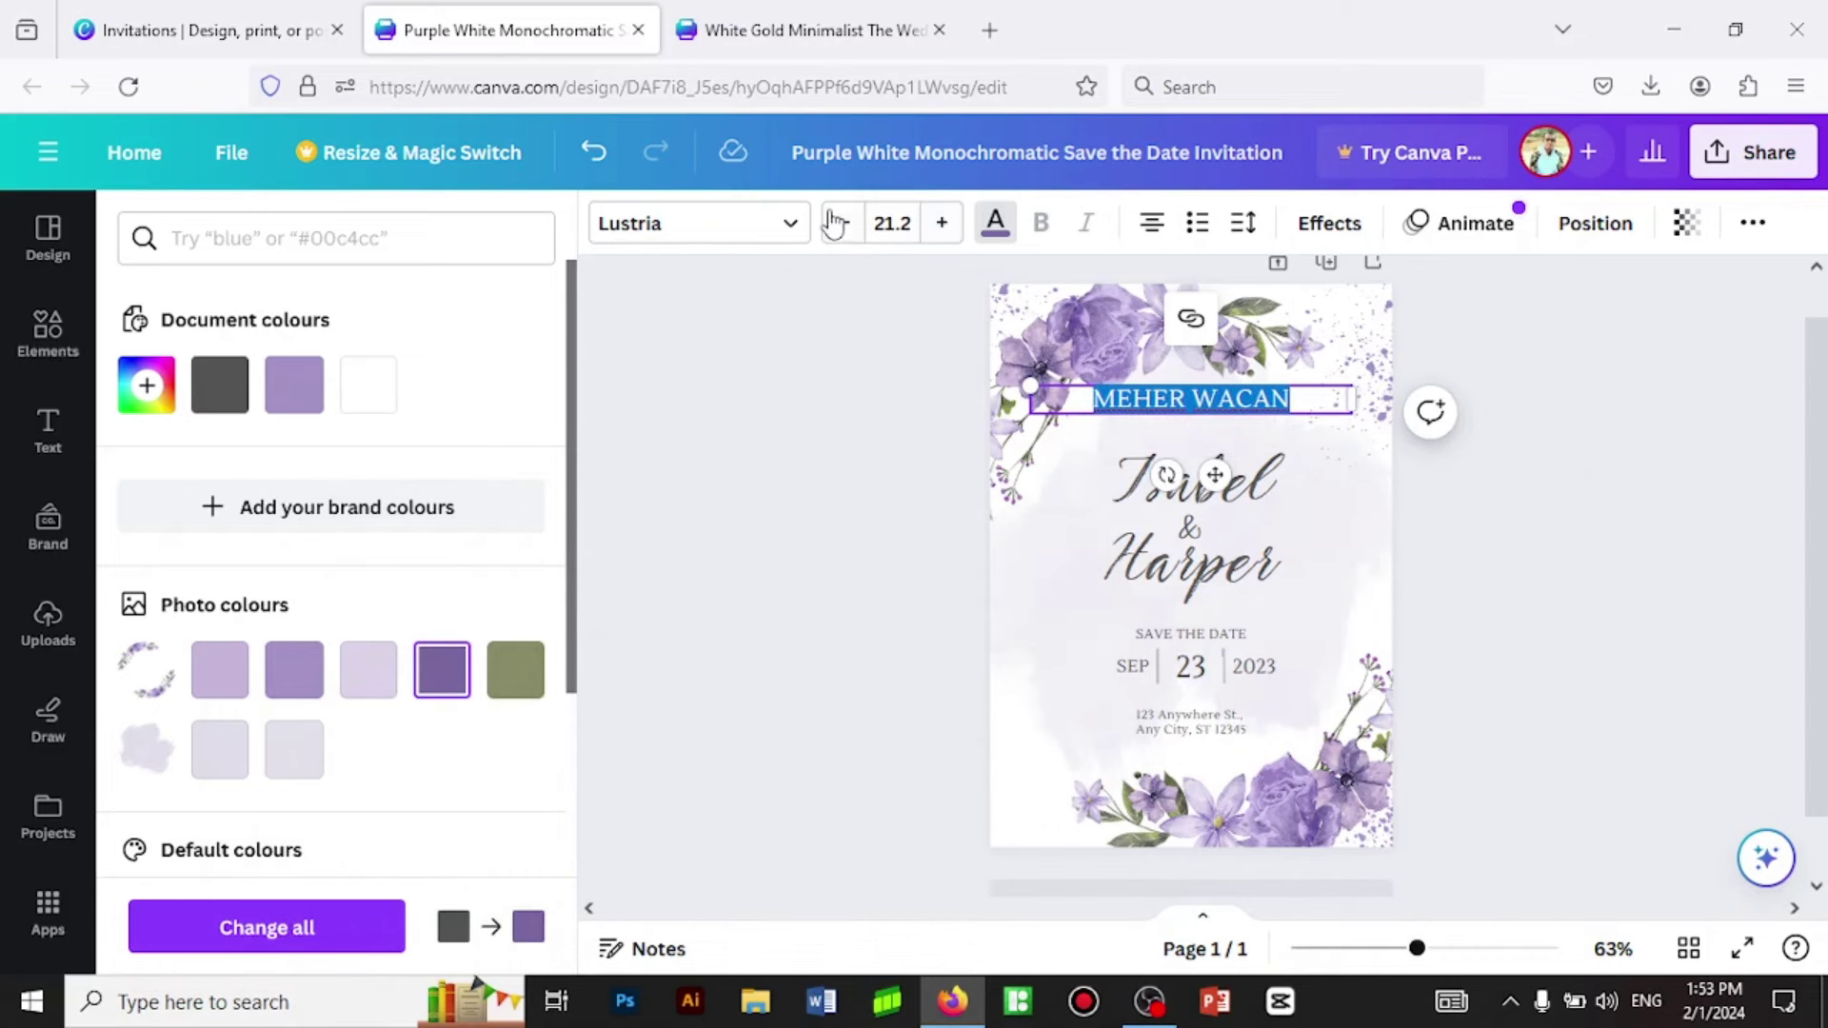
left_click(792, 229)
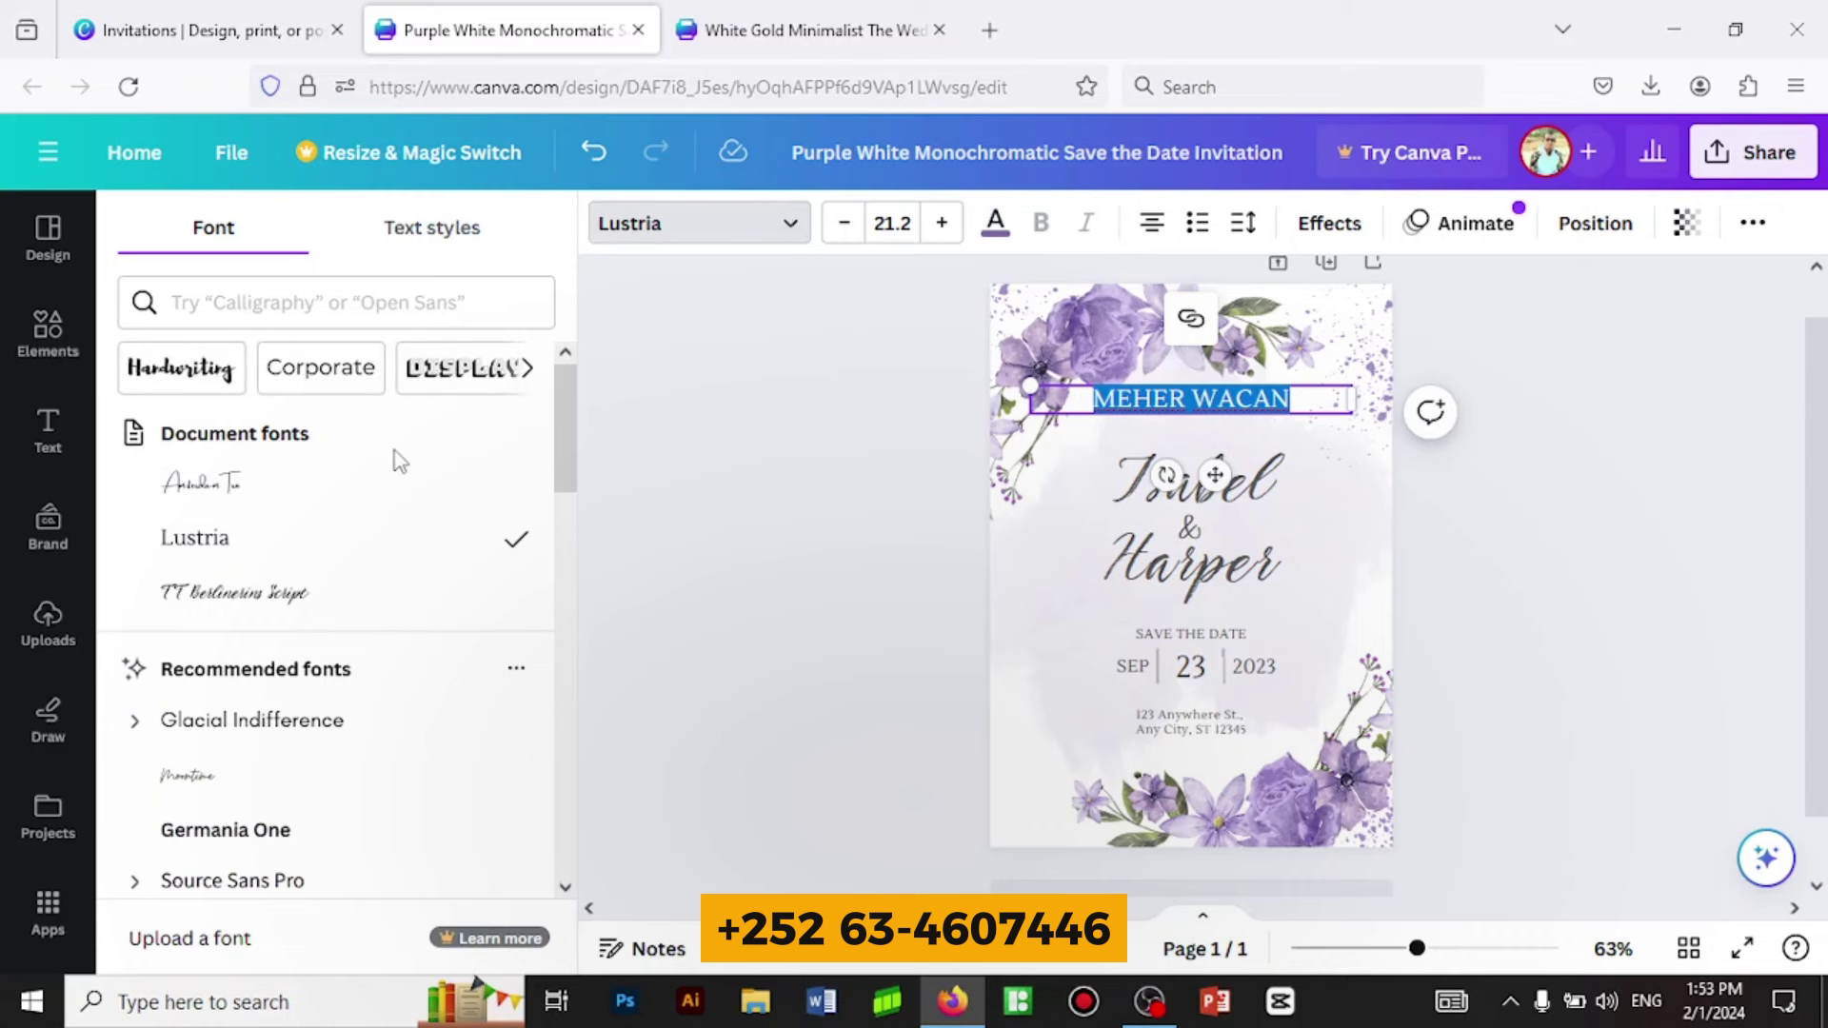
Try TT Berlinerins Script, keep Amsterdam Two for the retyped heading, and browse Handwriting fonts.
left_click(232, 486)
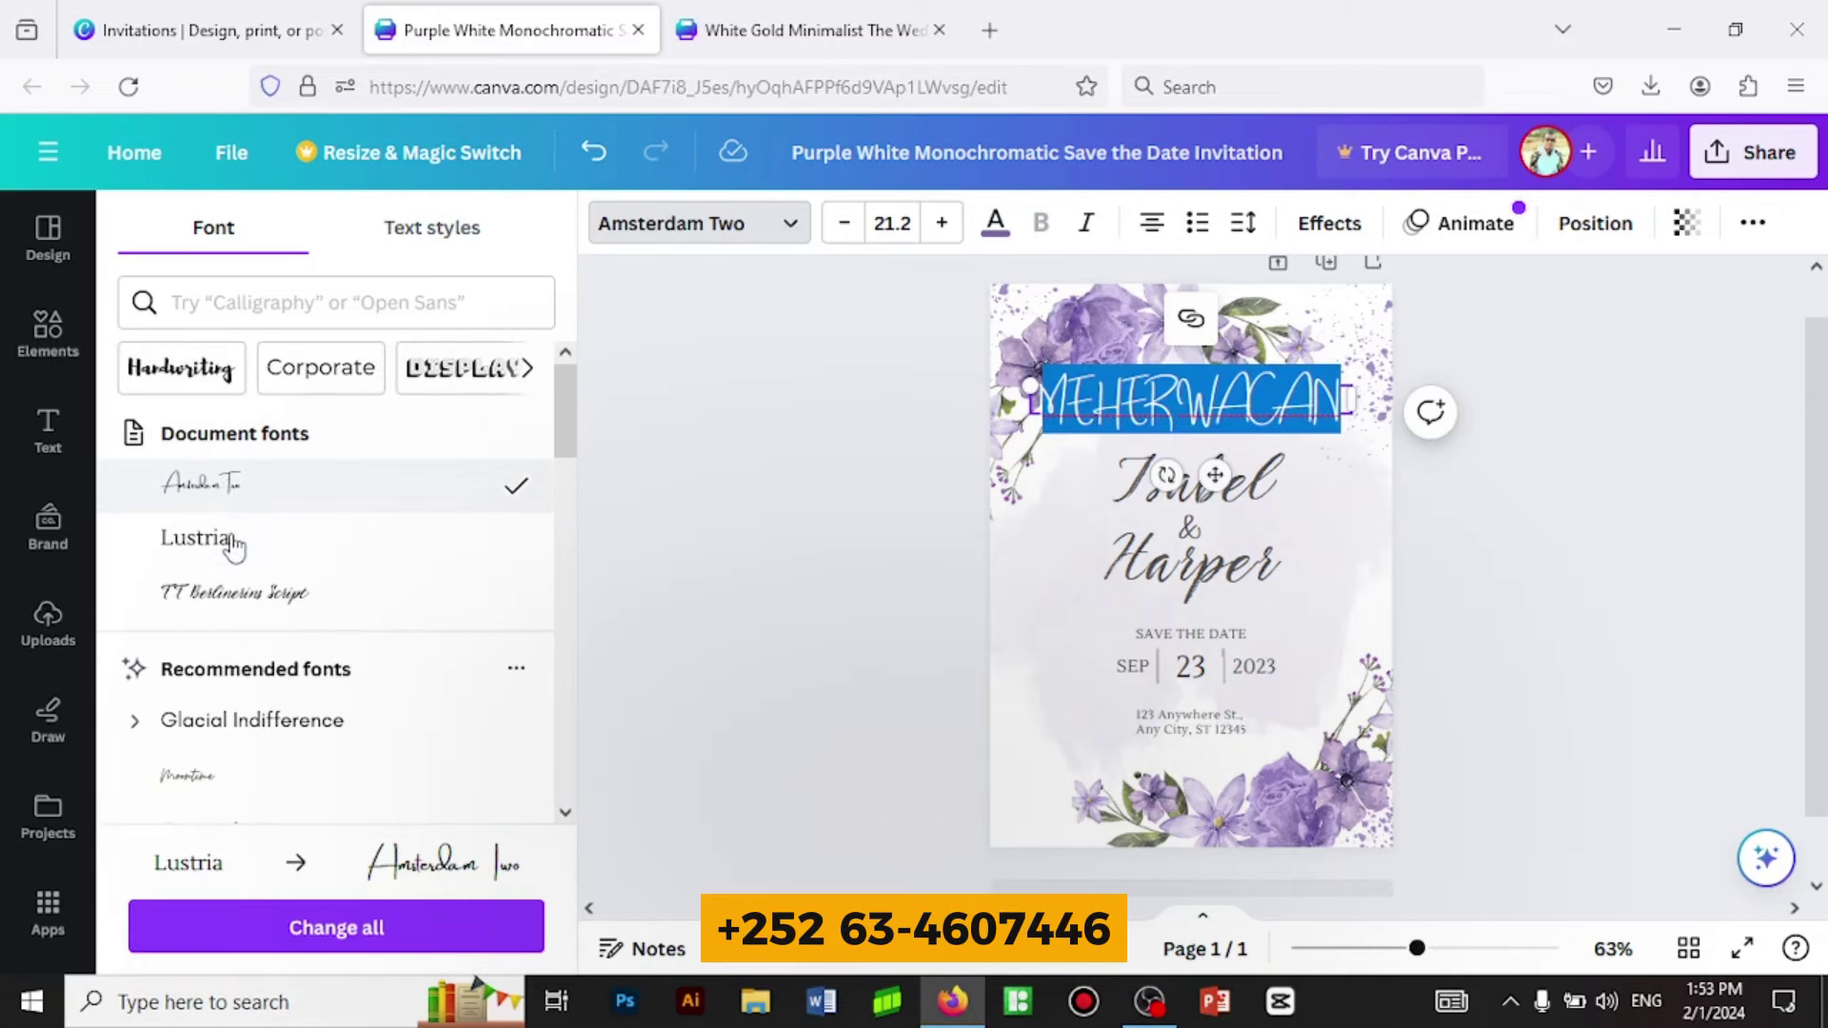
left_click(219, 600)
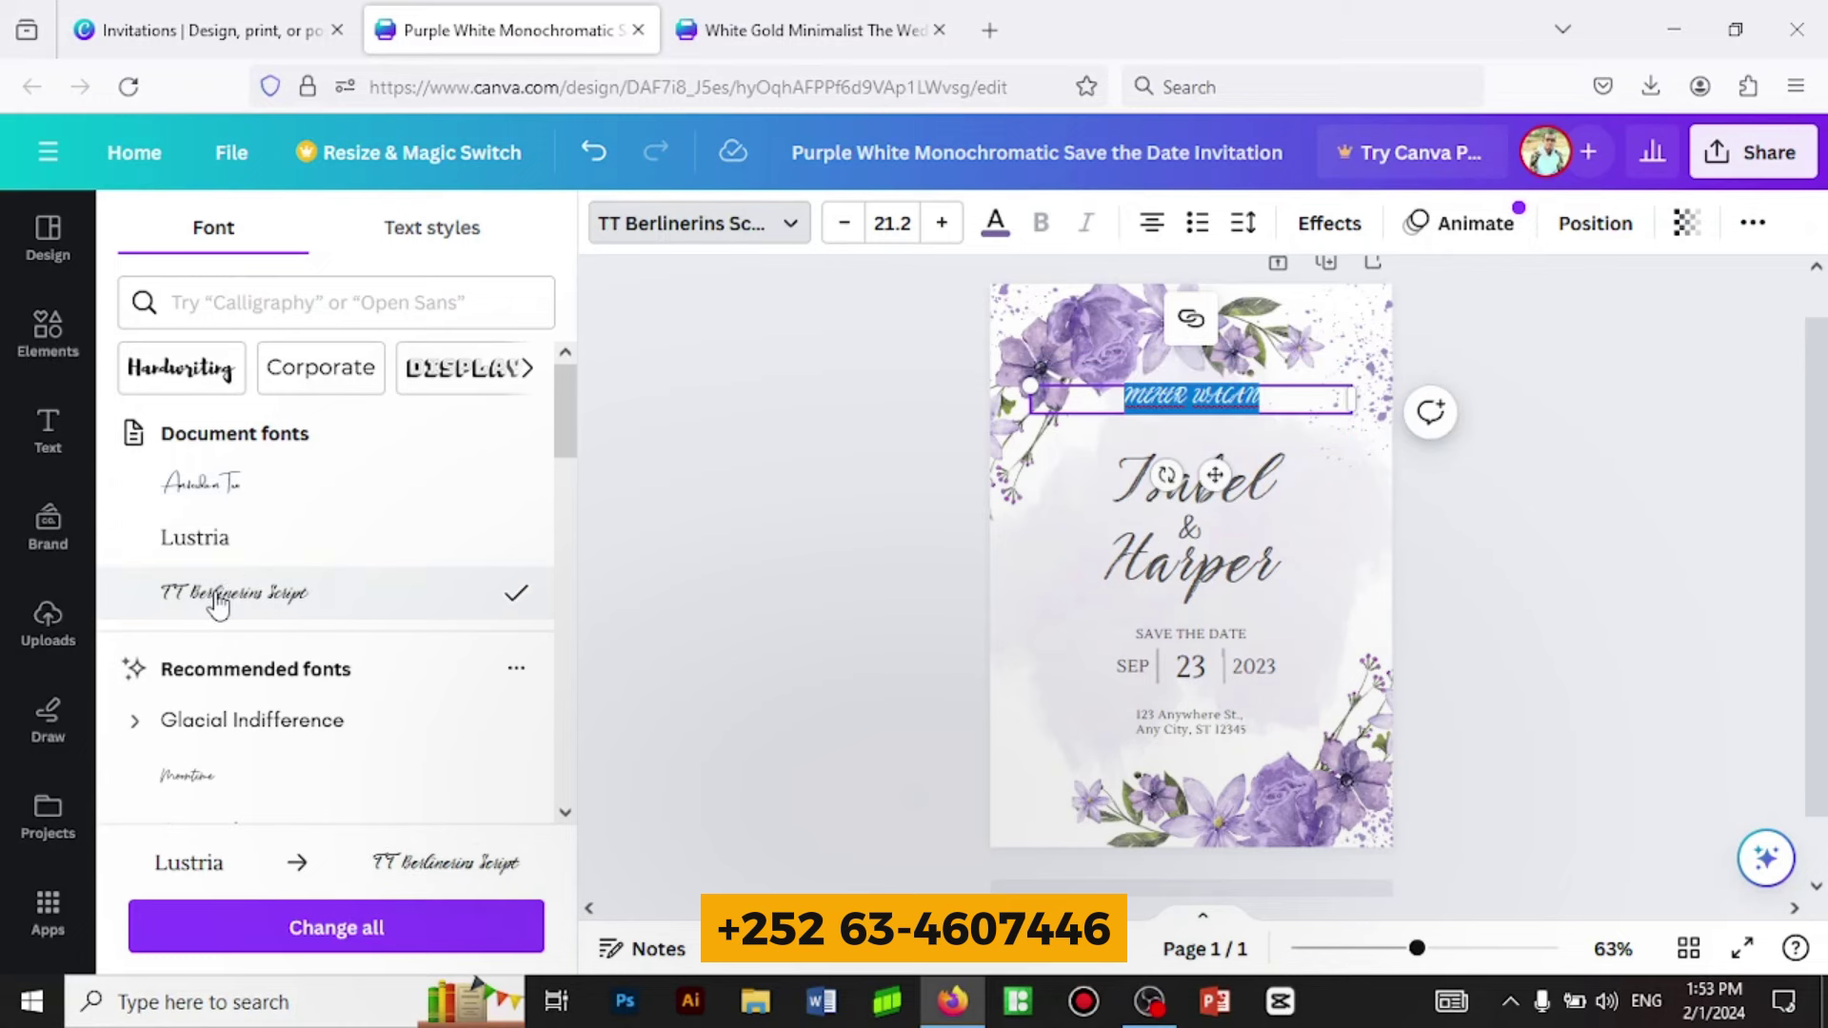
left_click(200, 486)
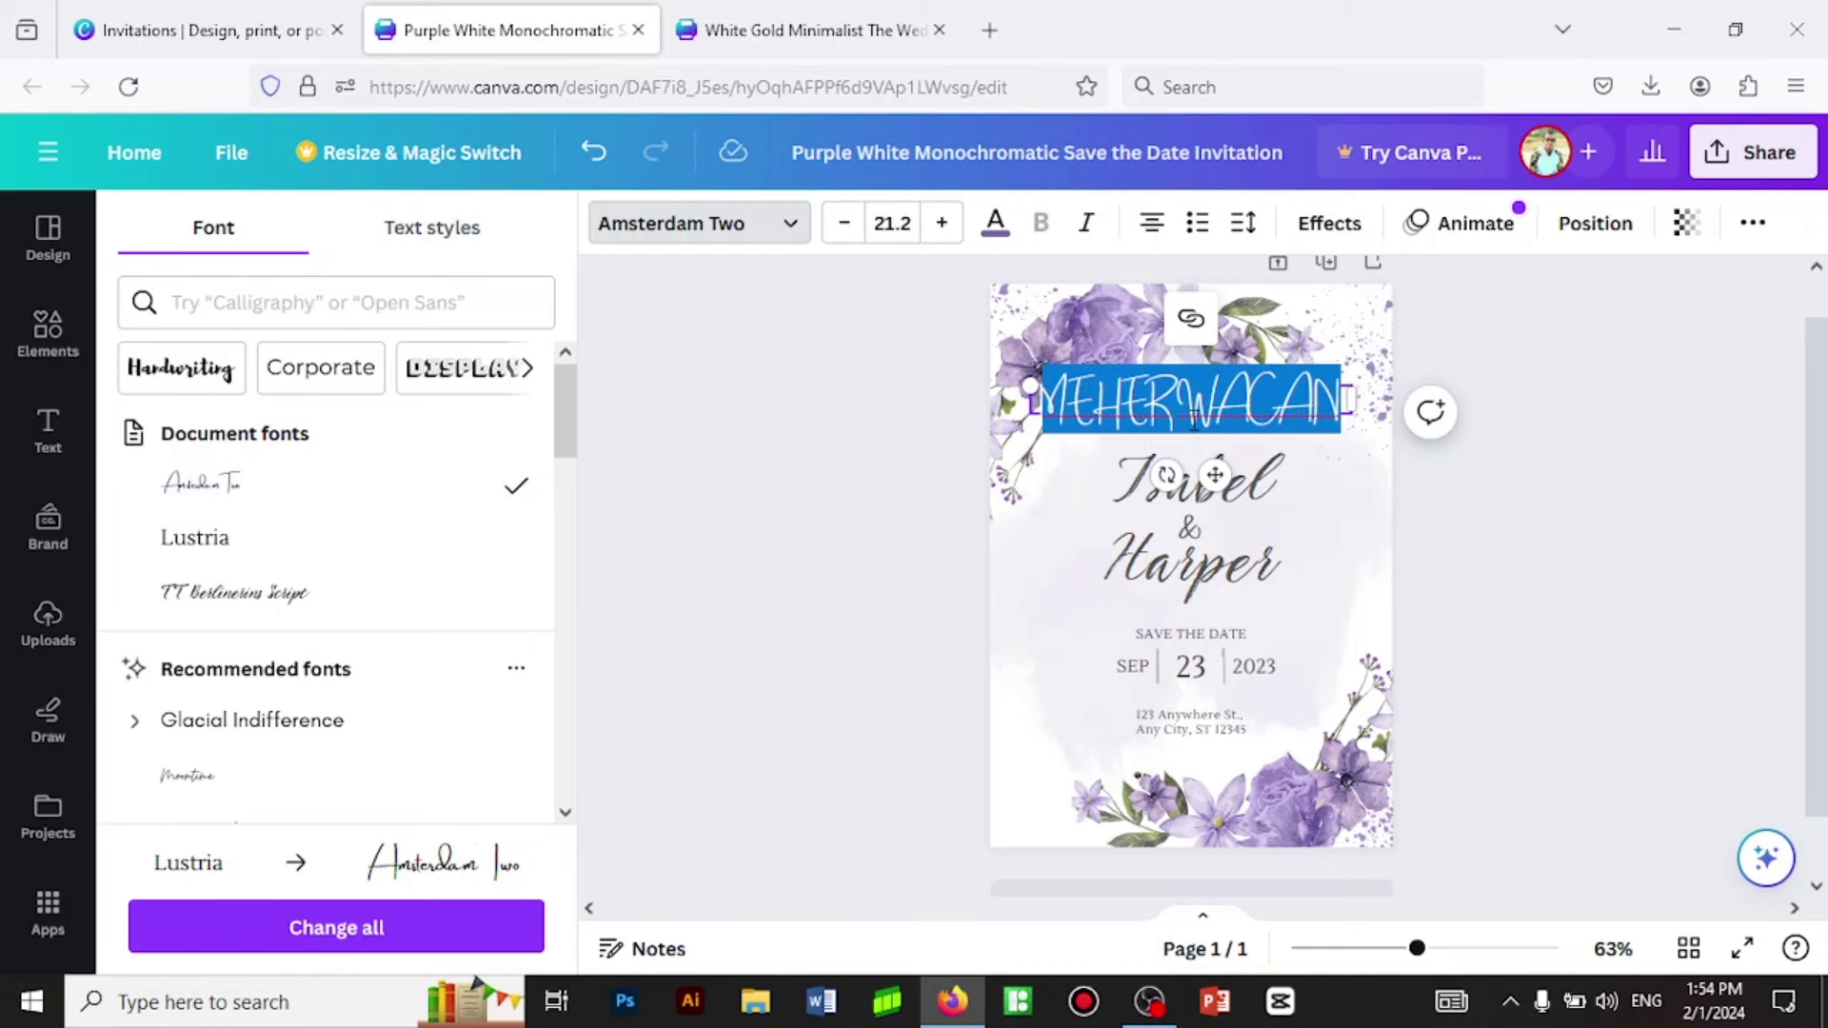
type("M")
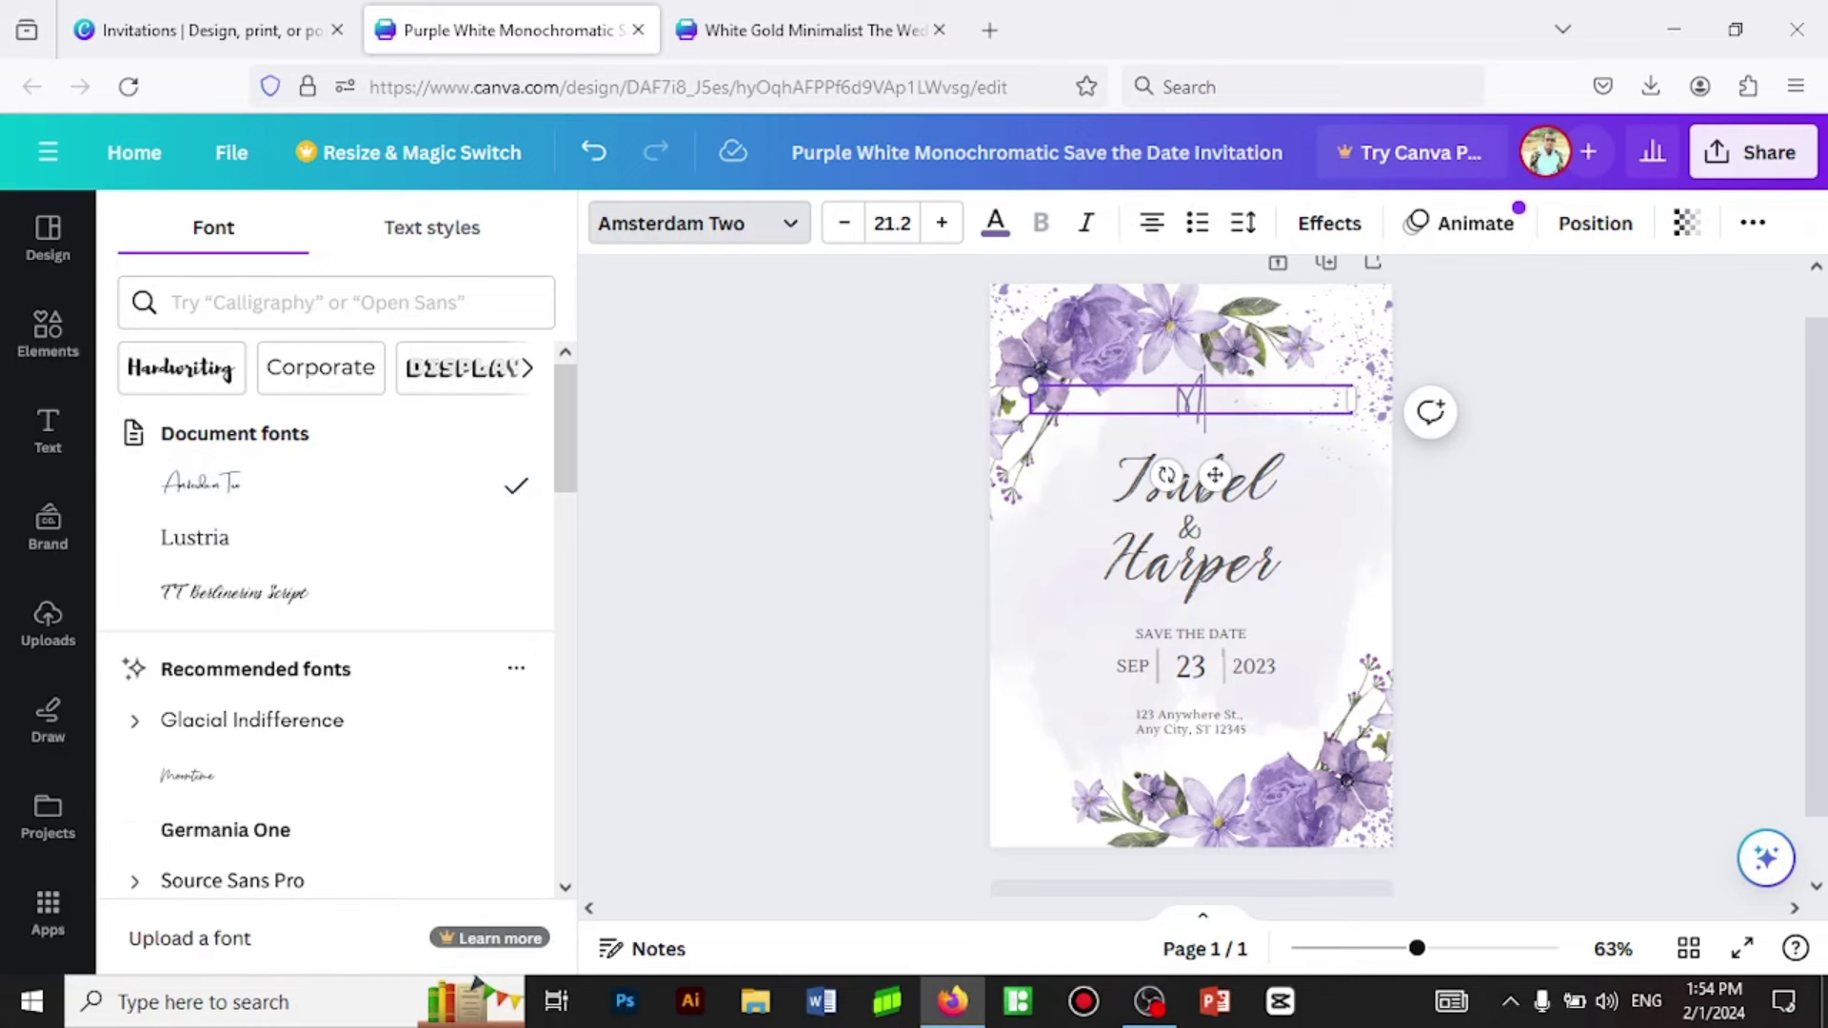
type("EH")
type("ER")
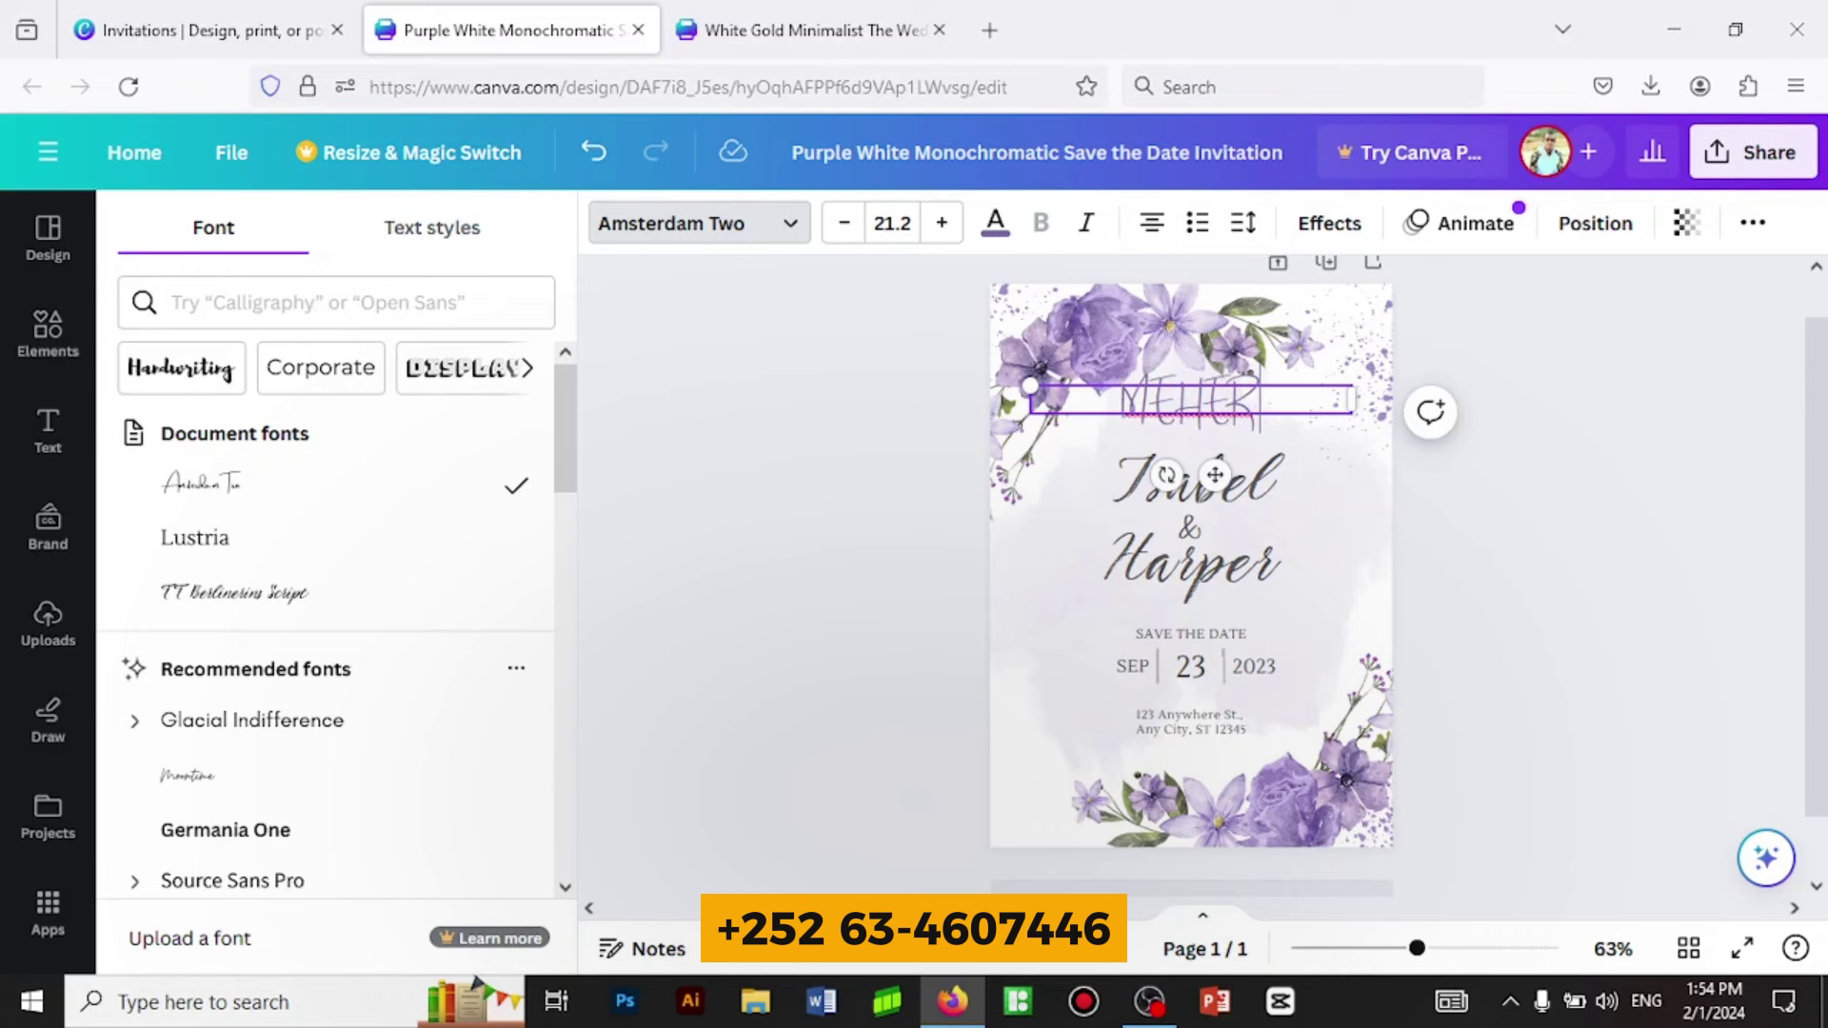
type(" WACAN")
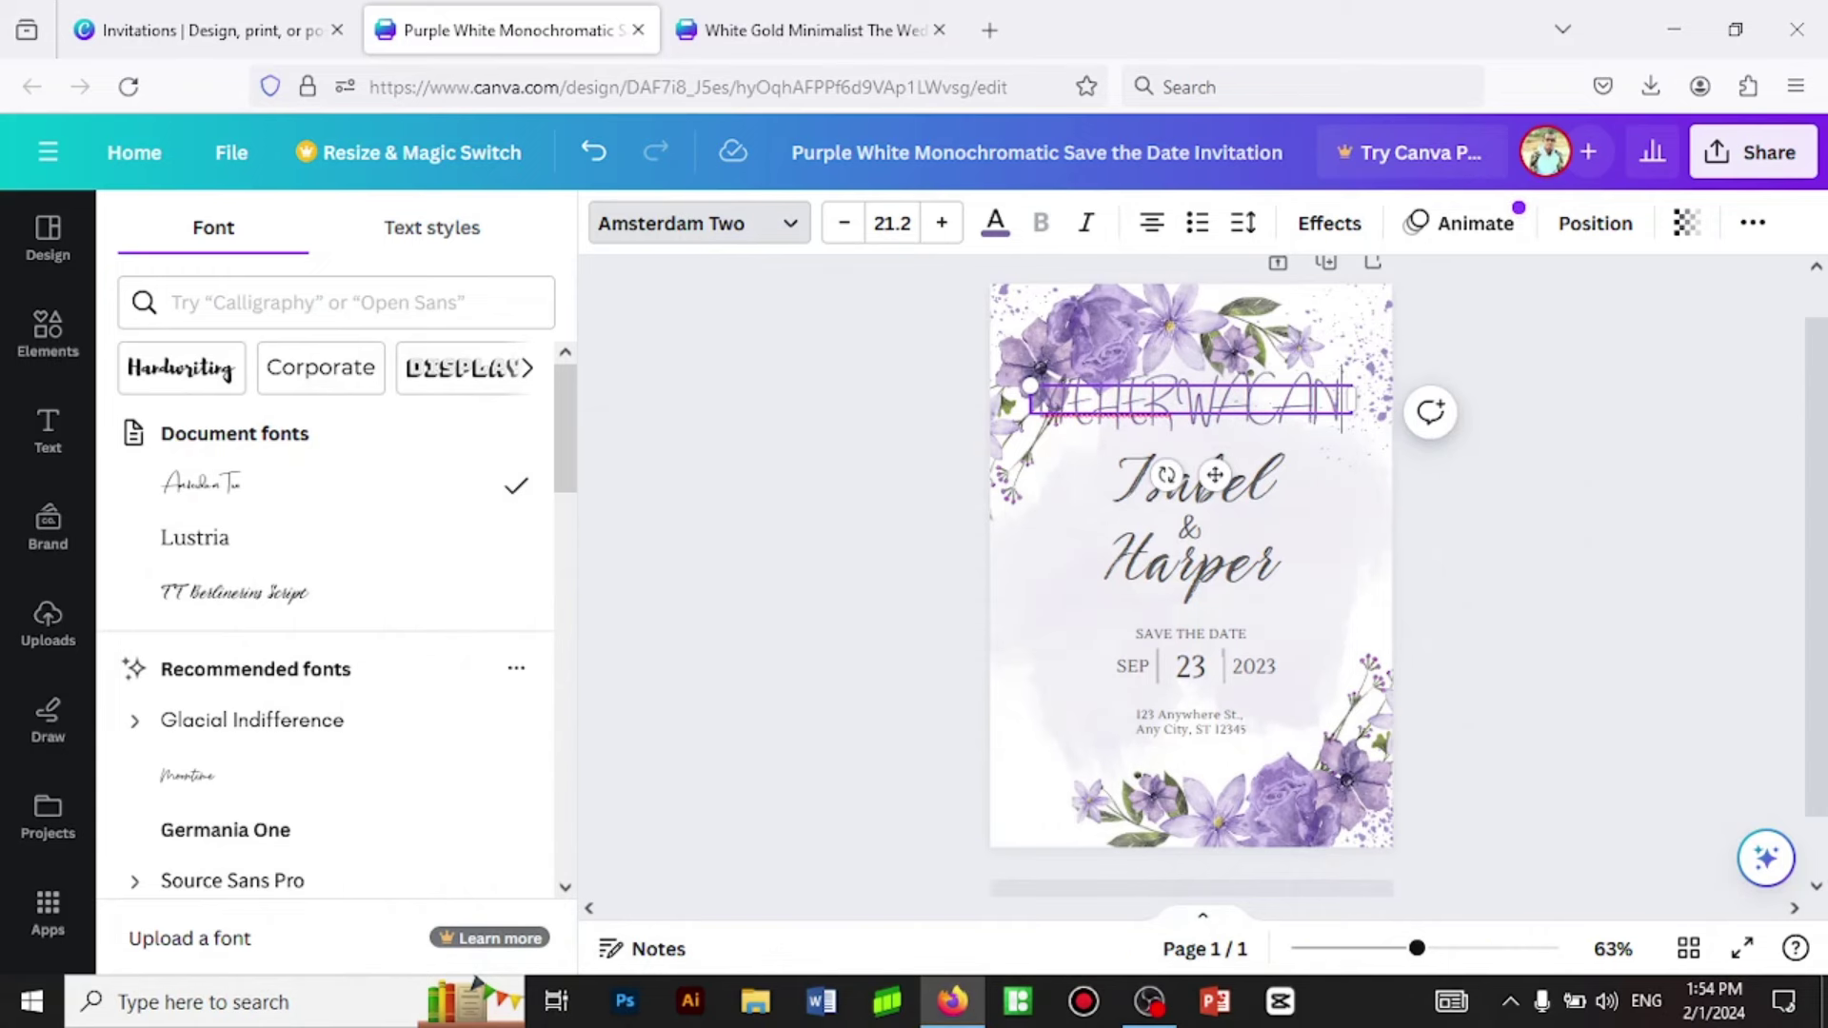
key("ctrl+a")
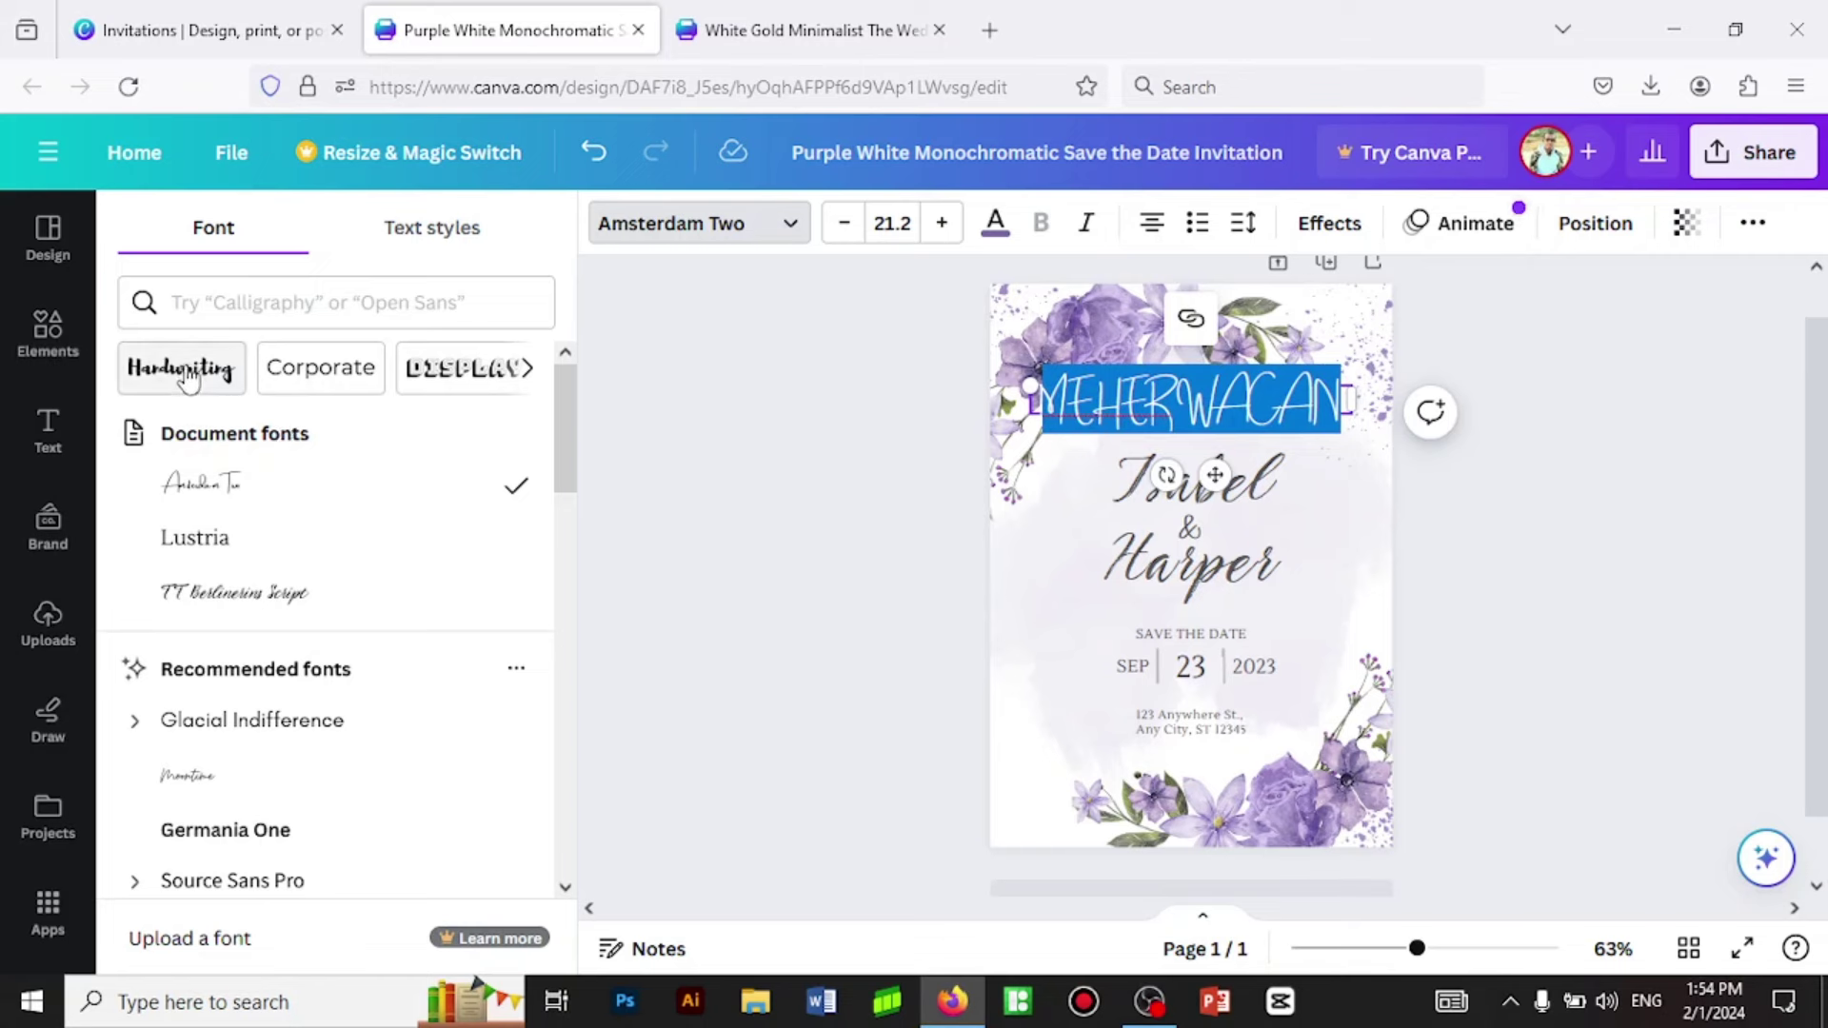
left_click(188, 379)
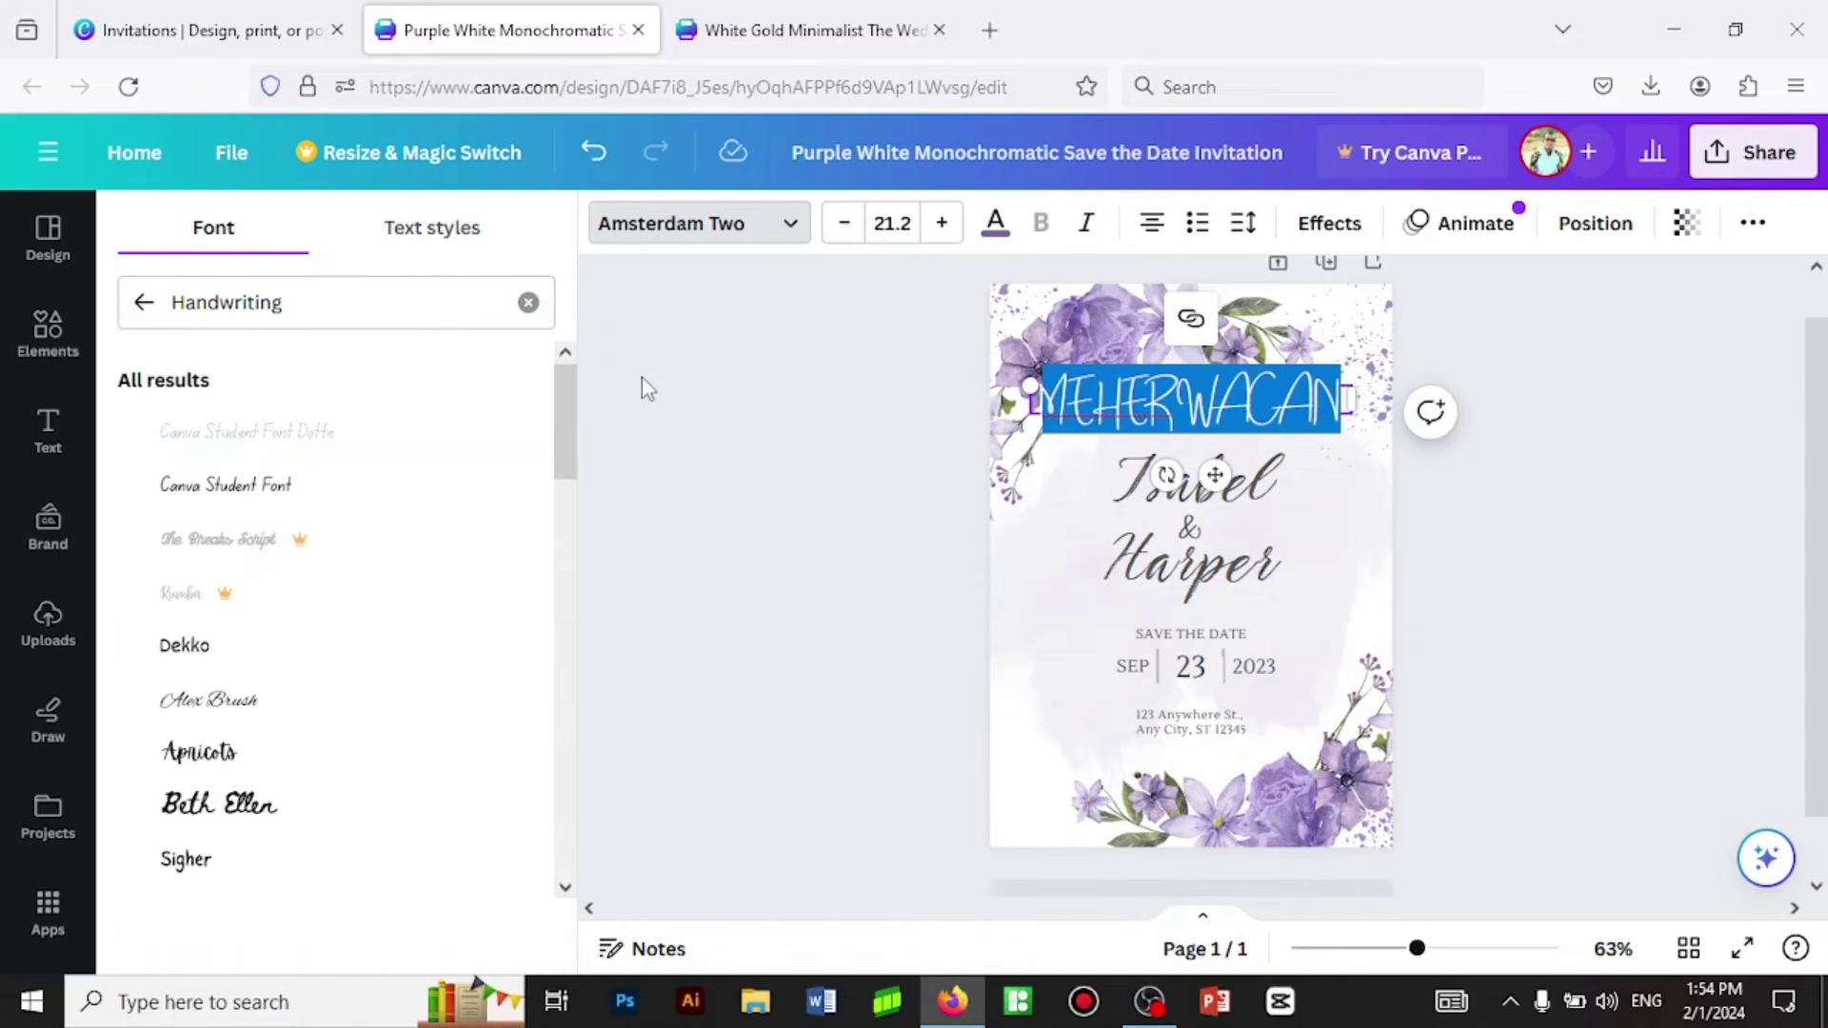
Set the heading in Apricots at size 30.2, widen it to the card edge, and nudge it down.
left_click(215, 760)
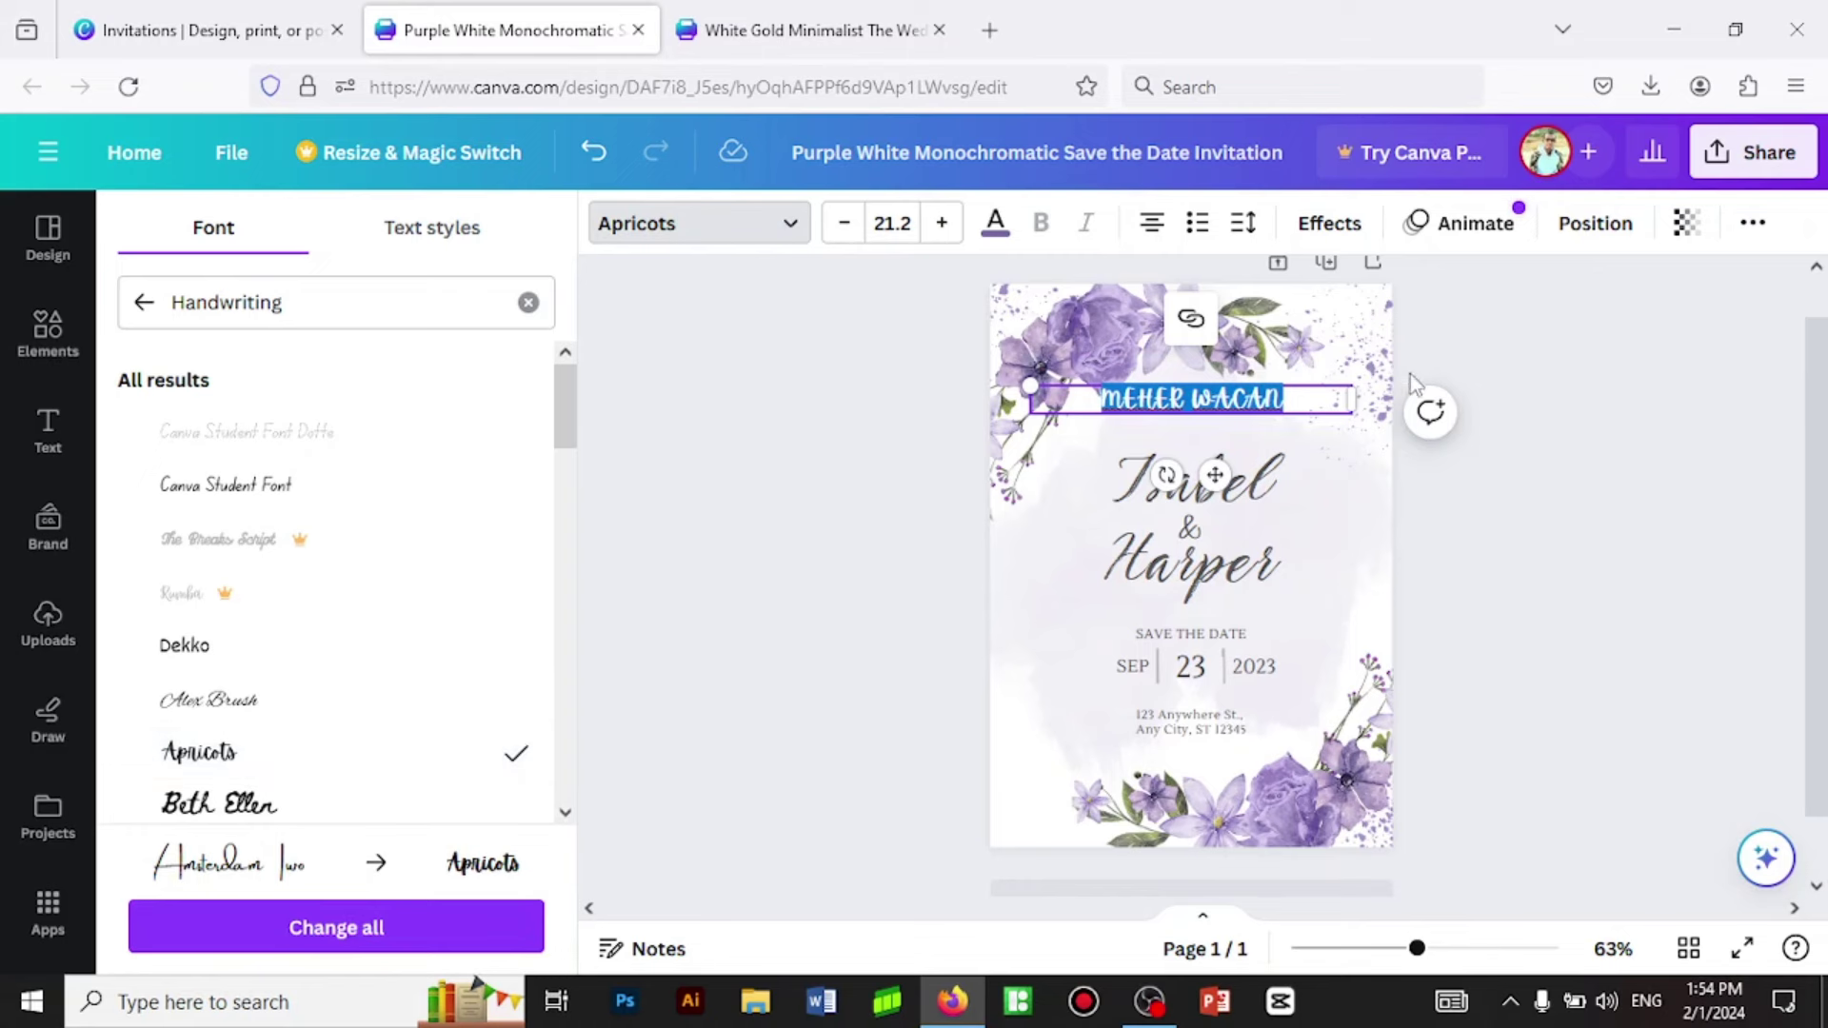
left_click_drag(1378, 398, 1394, 398)
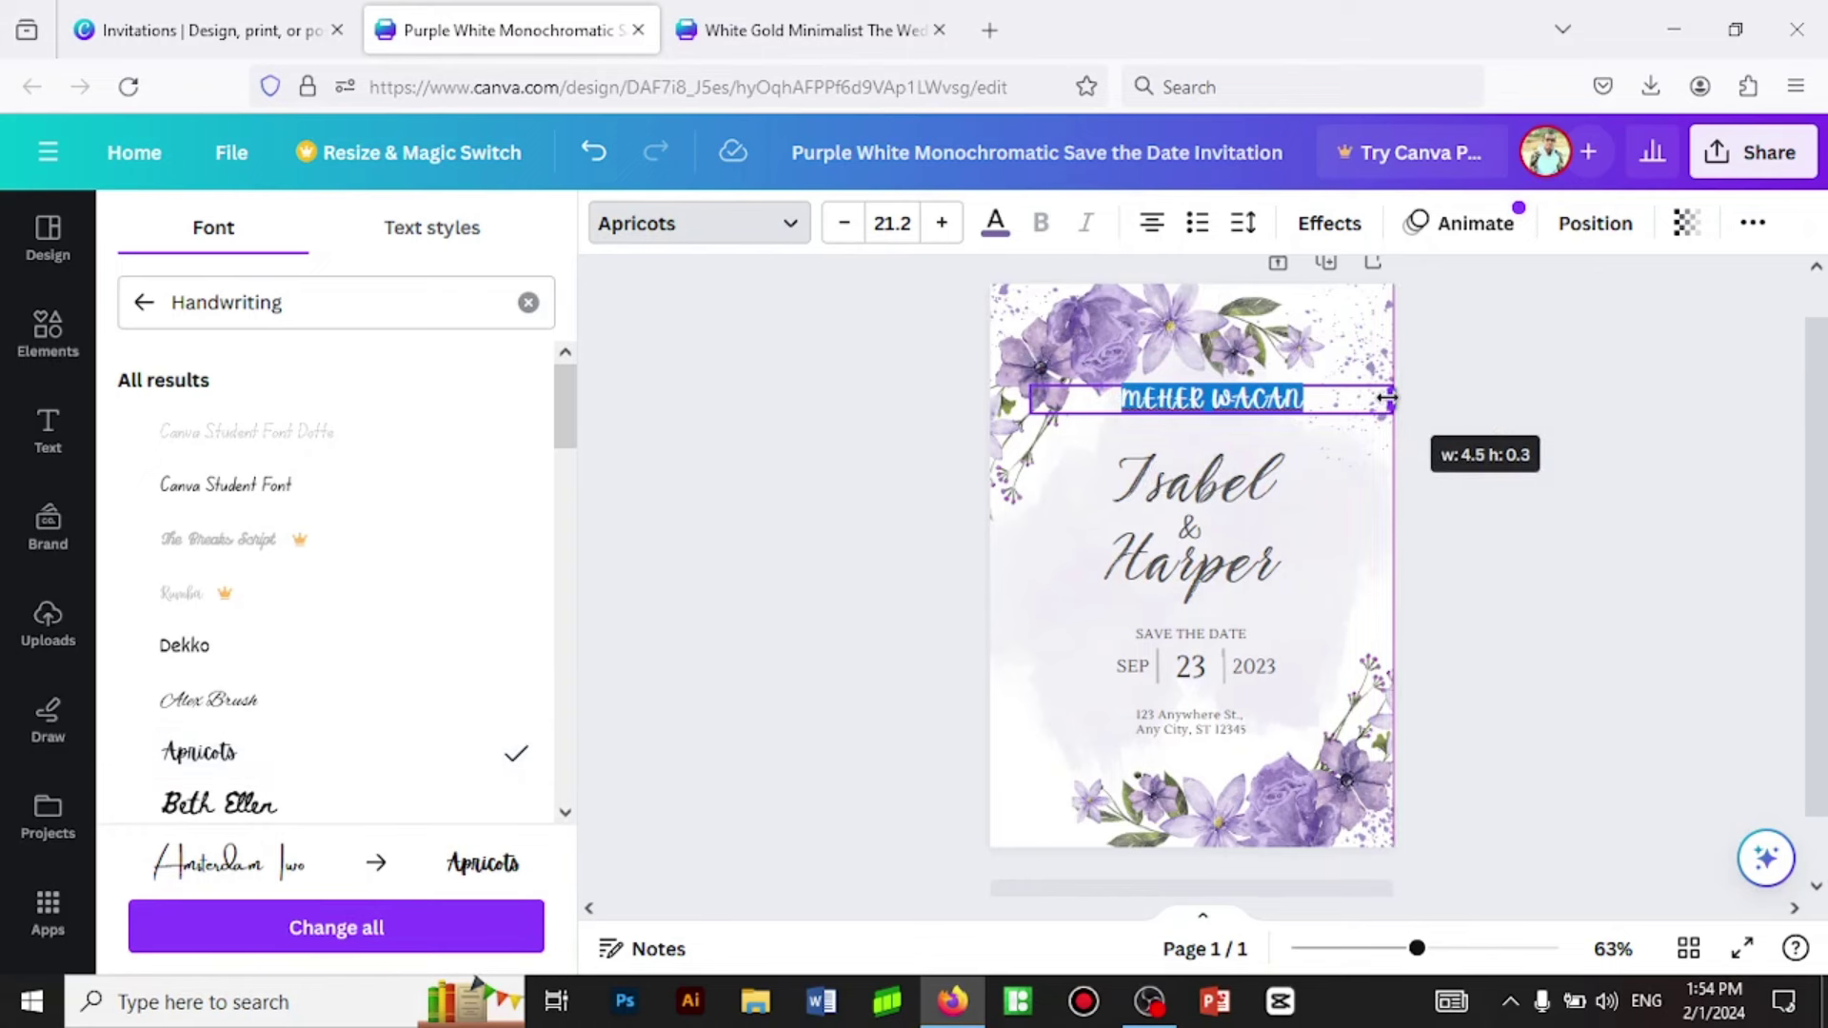
left_click(942, 223)
left_click(943, 223)
left_click(944, 224)
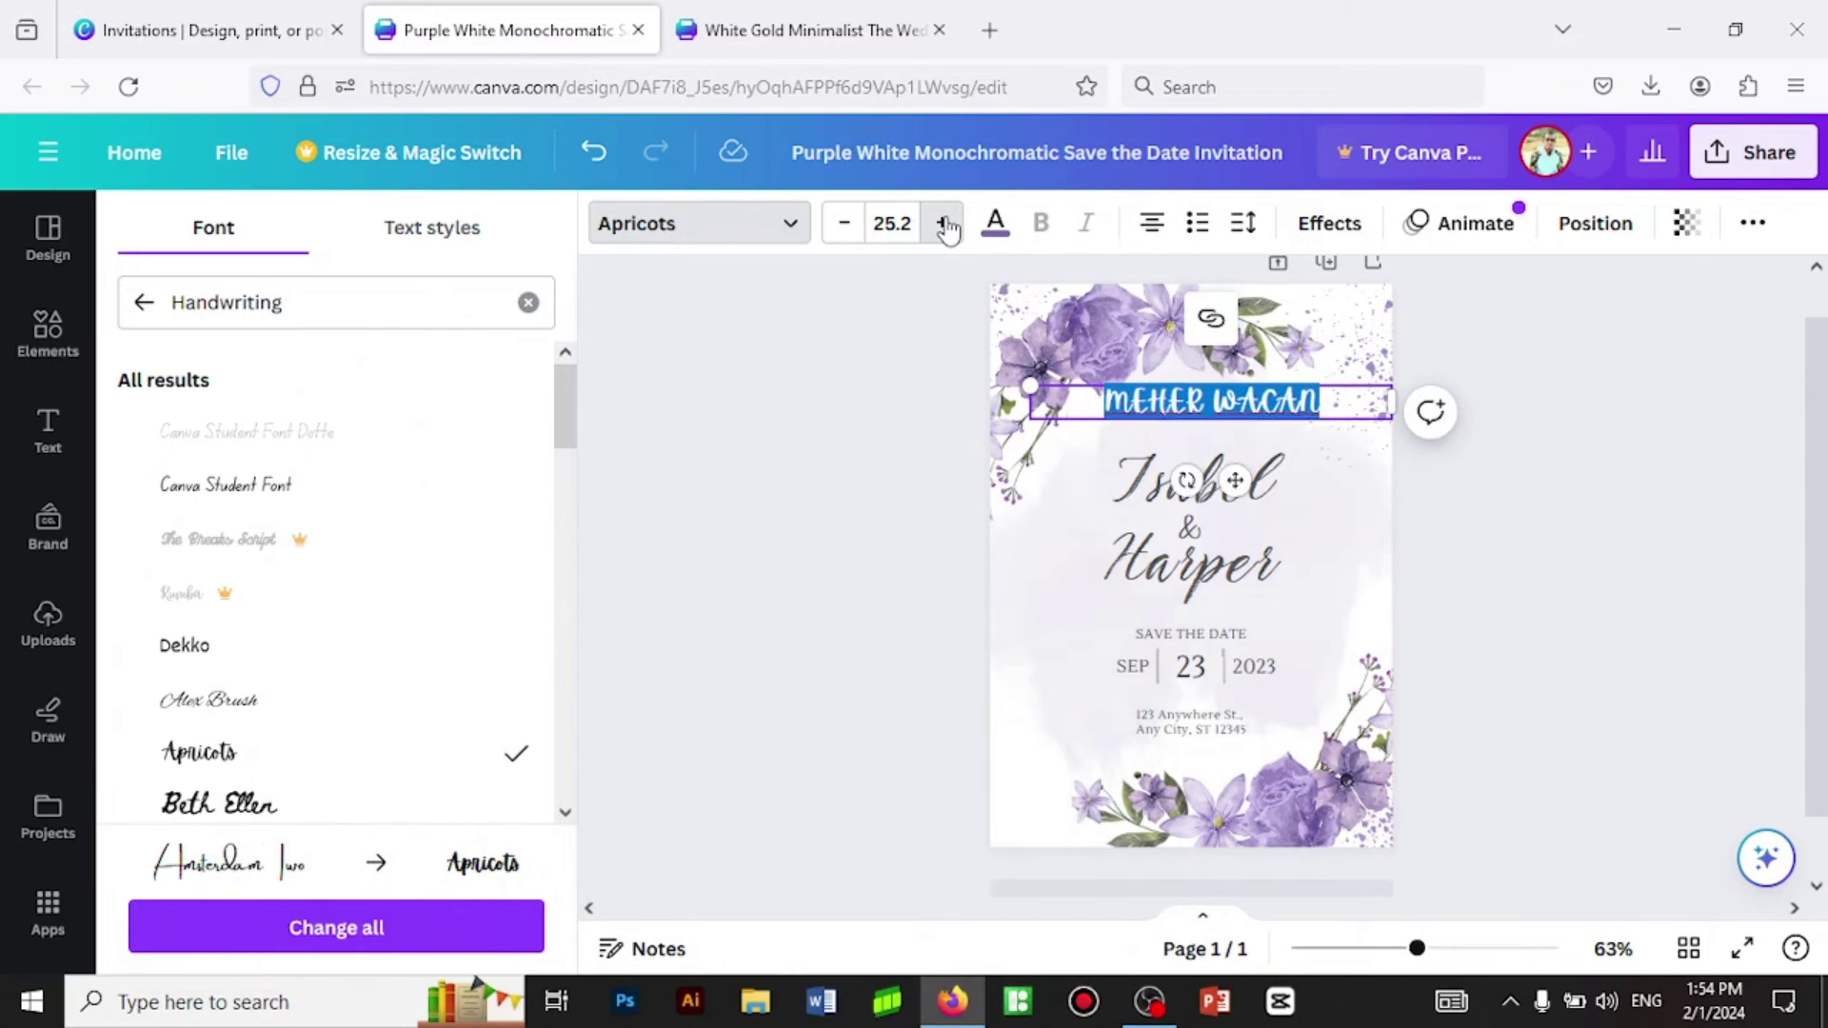
left_click(945, 223)
left_click(945, 224)
left_click(945, 224)
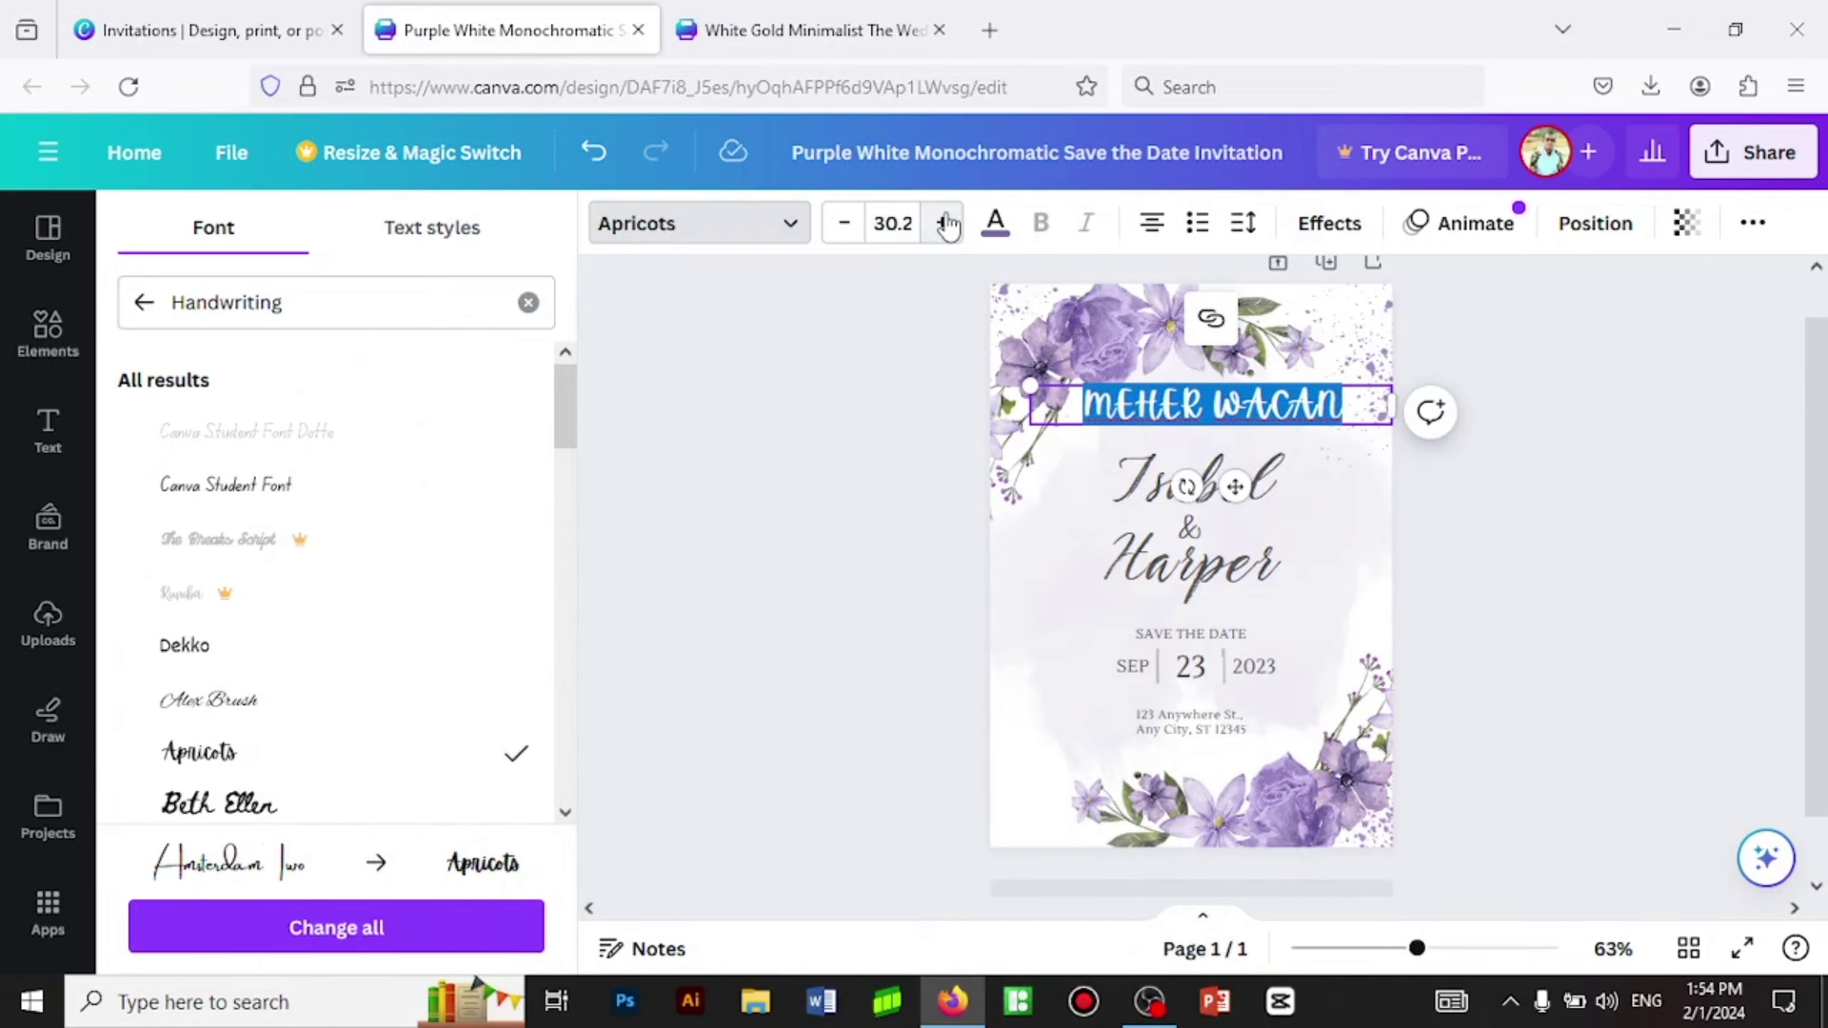
left_click(1246, 447)
left_click(1291, 415)
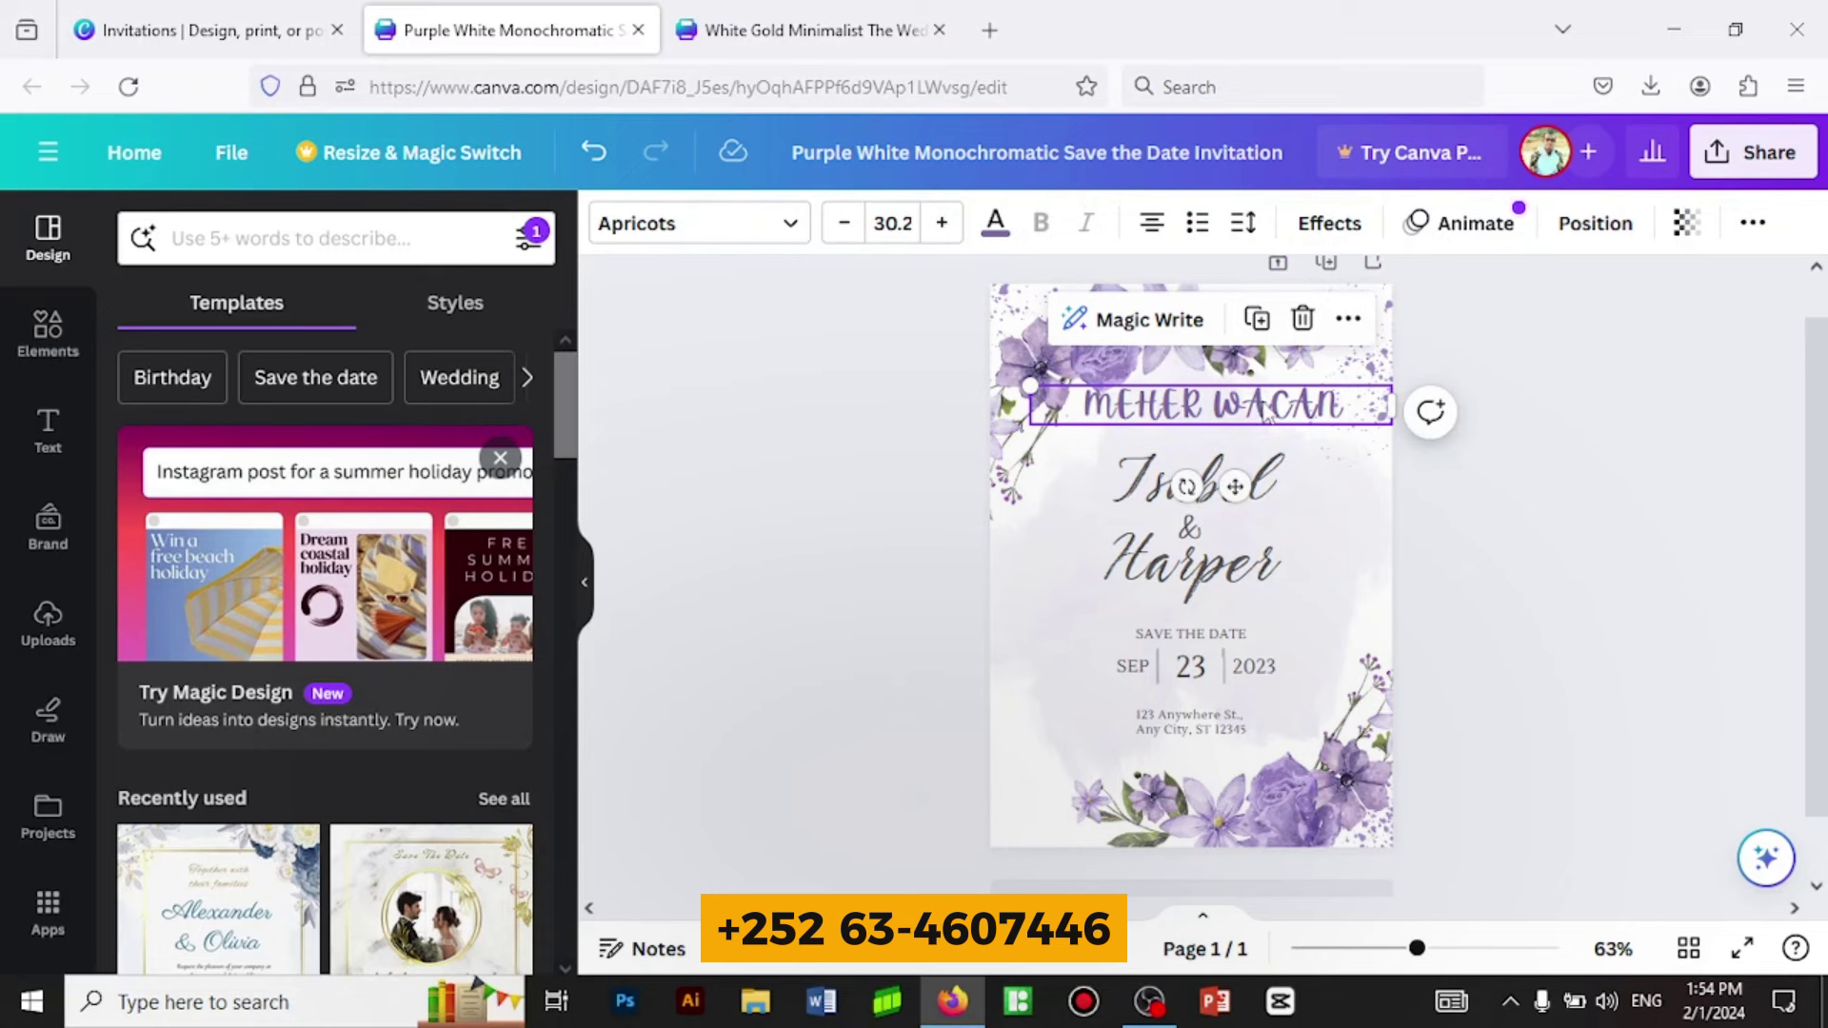
left_click_drag(1255, 404, 1255, 424)
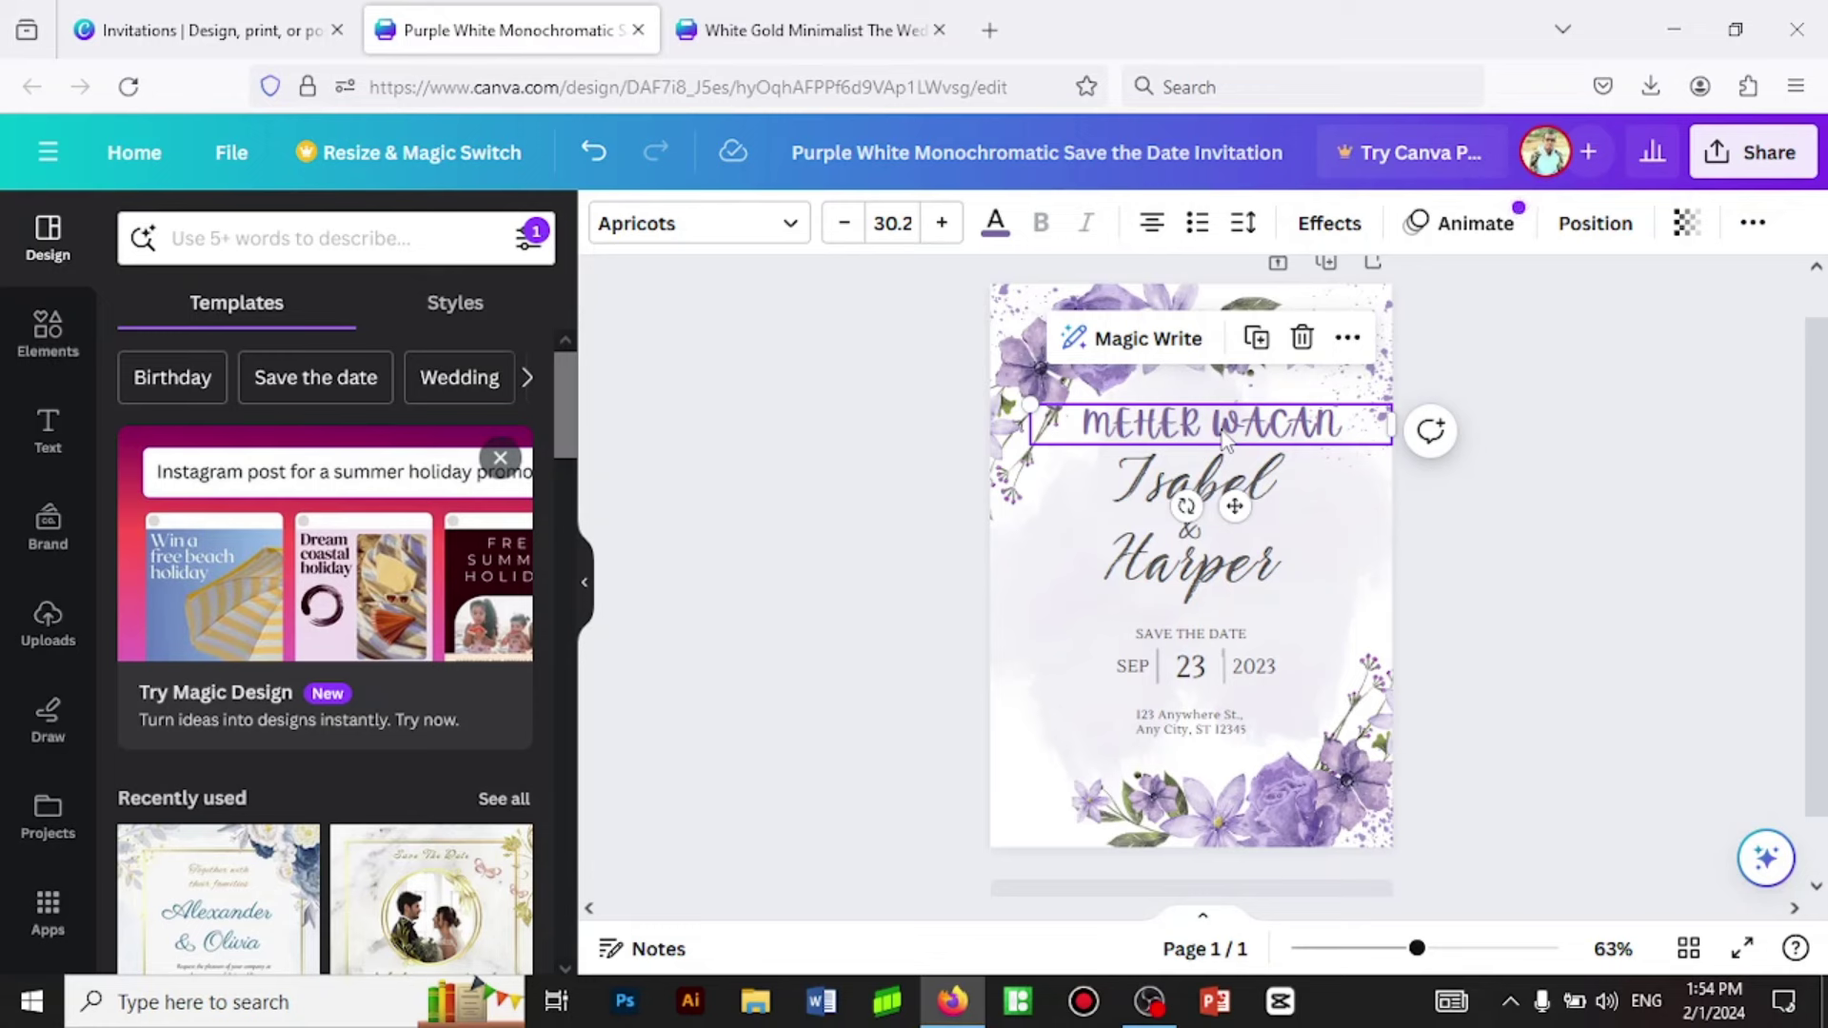
Replace both placeholder couple names with the new first names, keeping the size 66.1 script.
double_click(1170, 479)
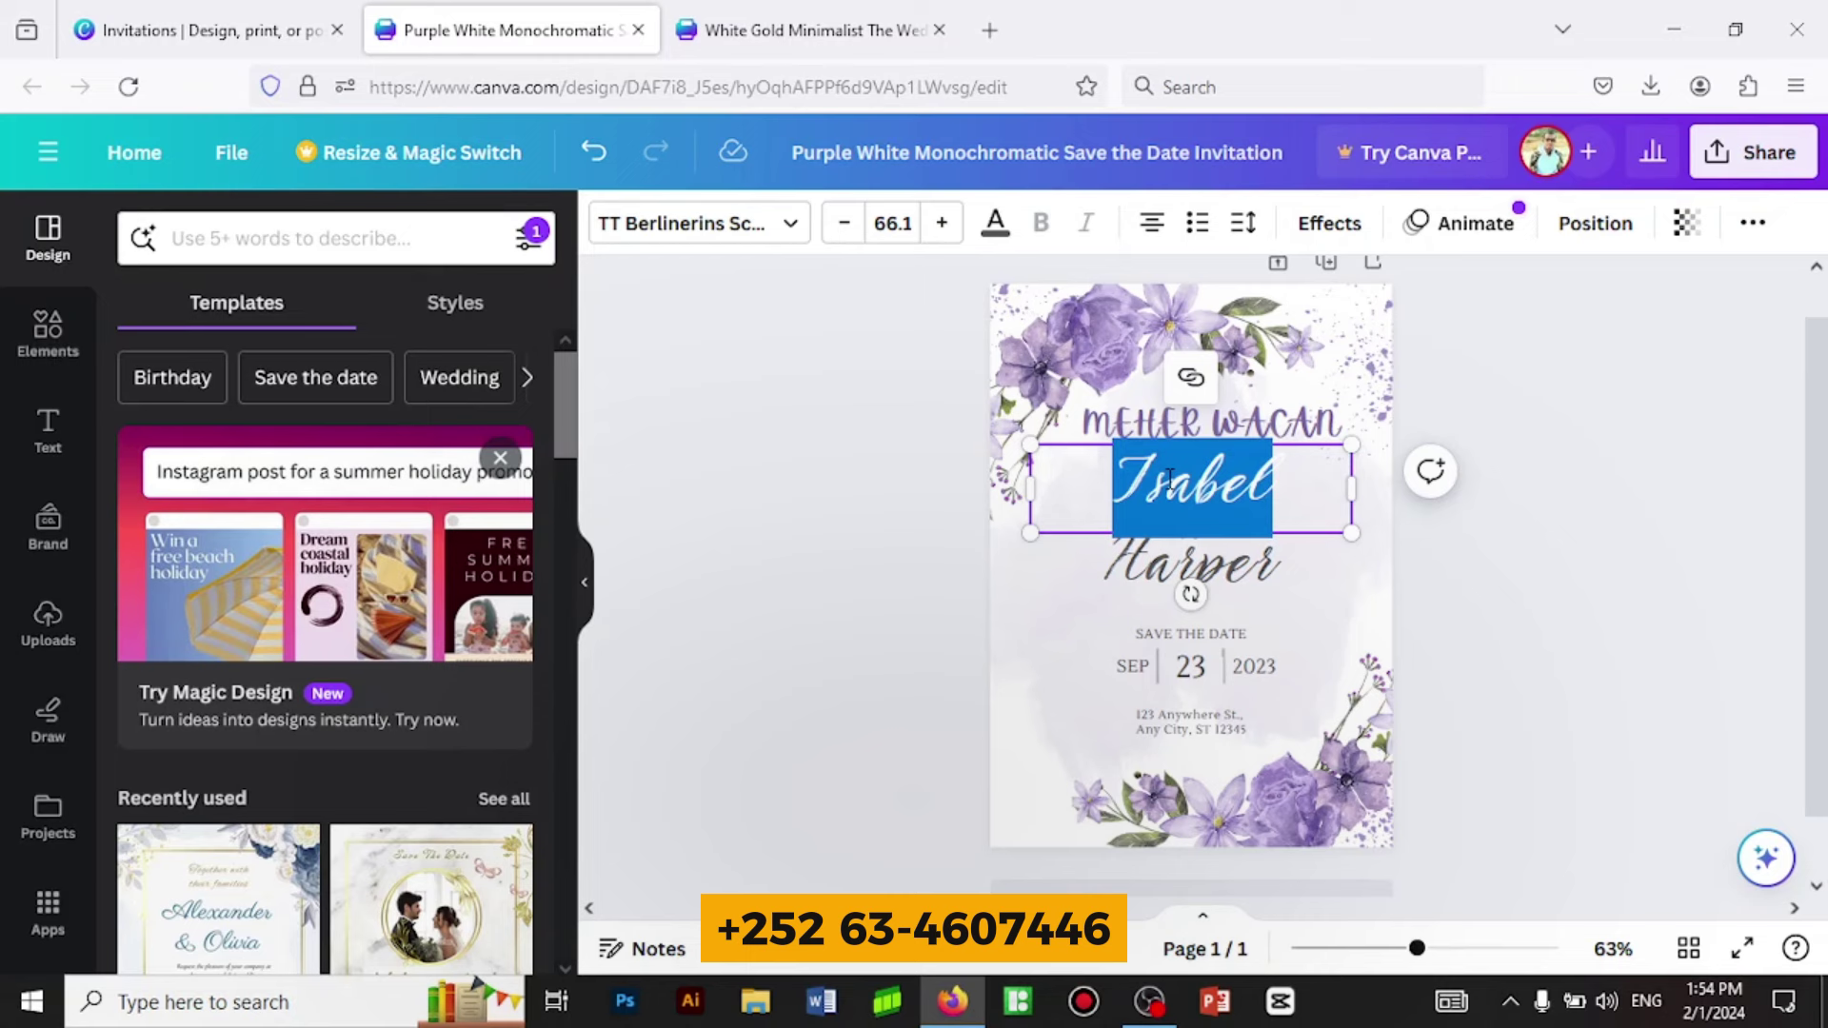
type("A")
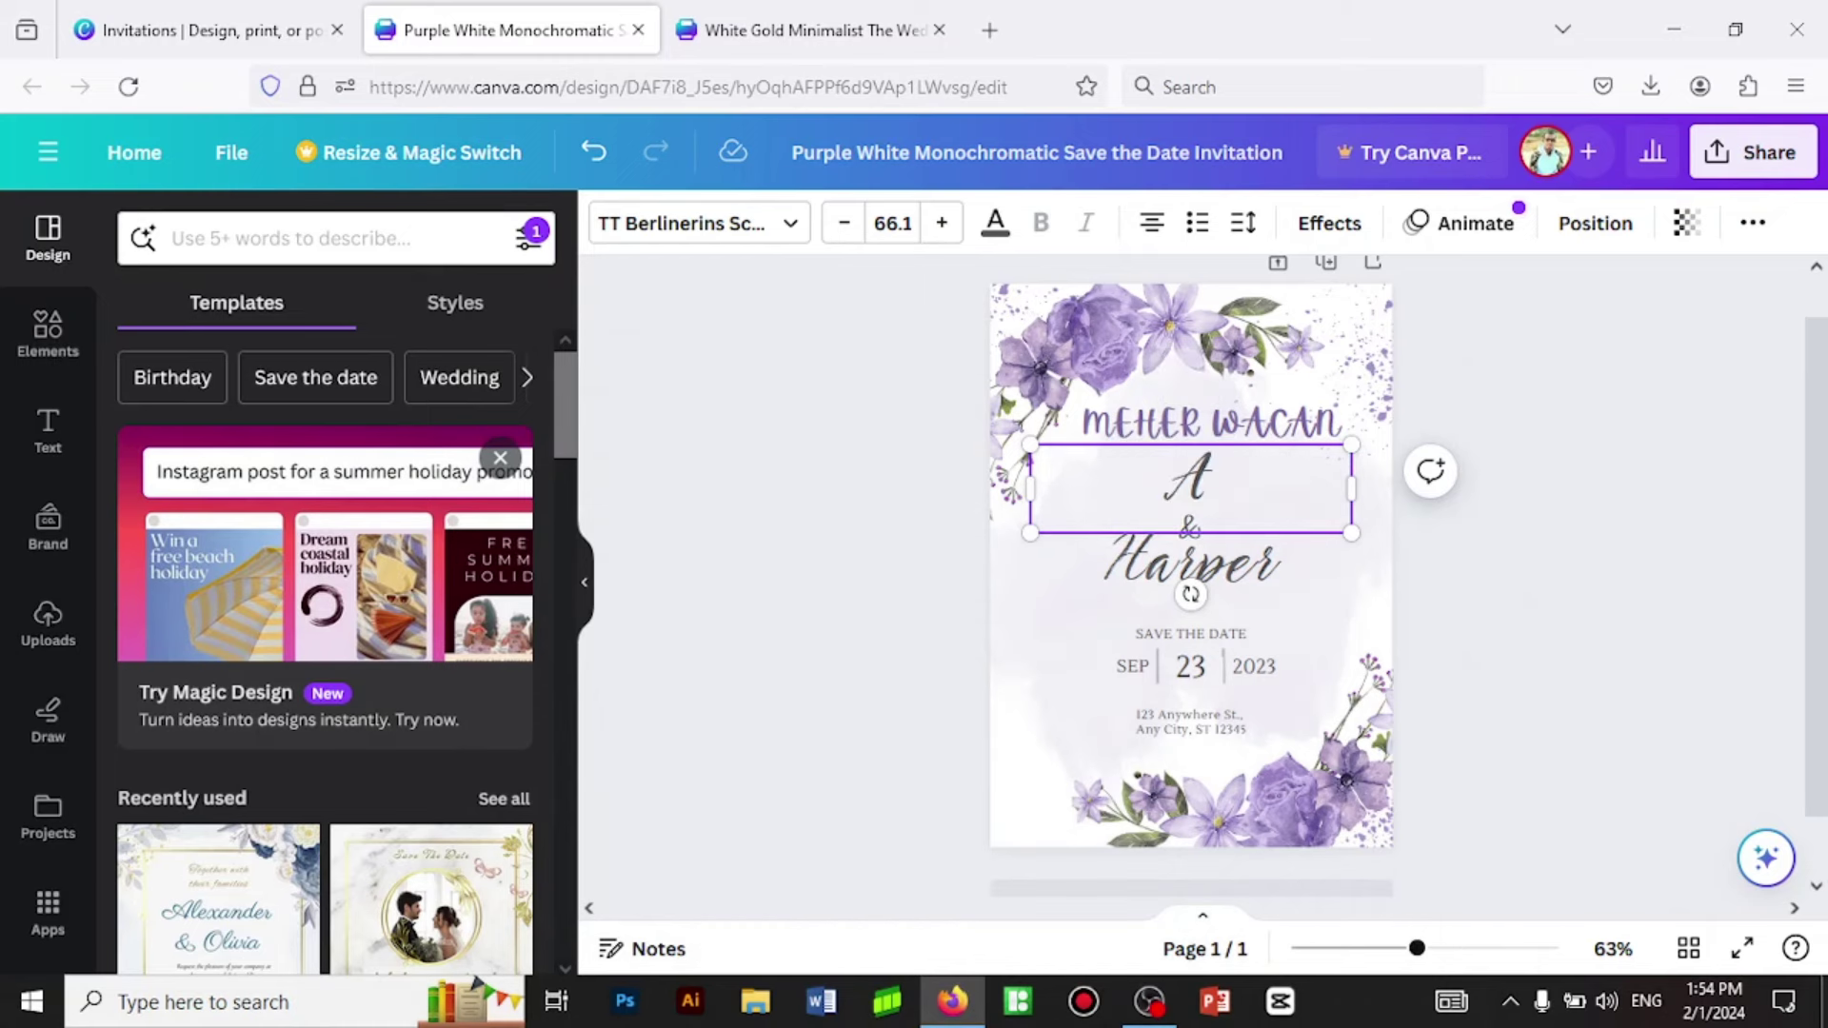
type("hmed")
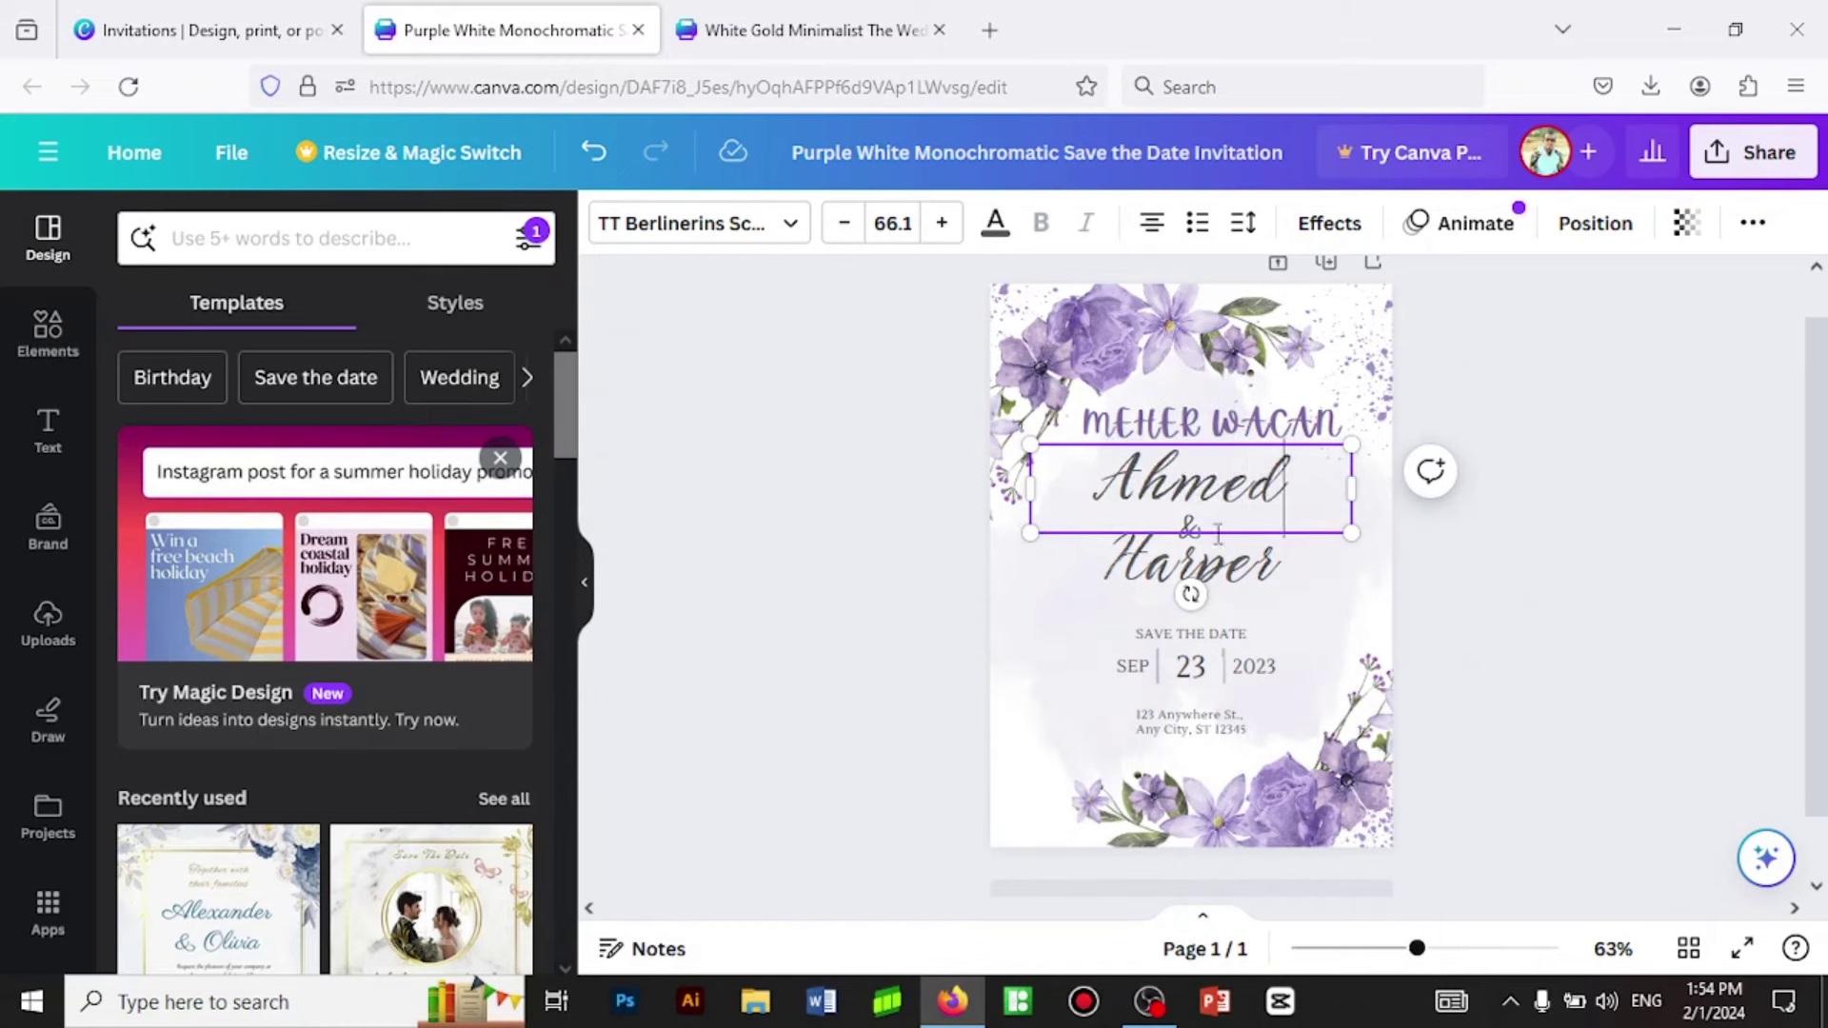
double_click(1236, 558)
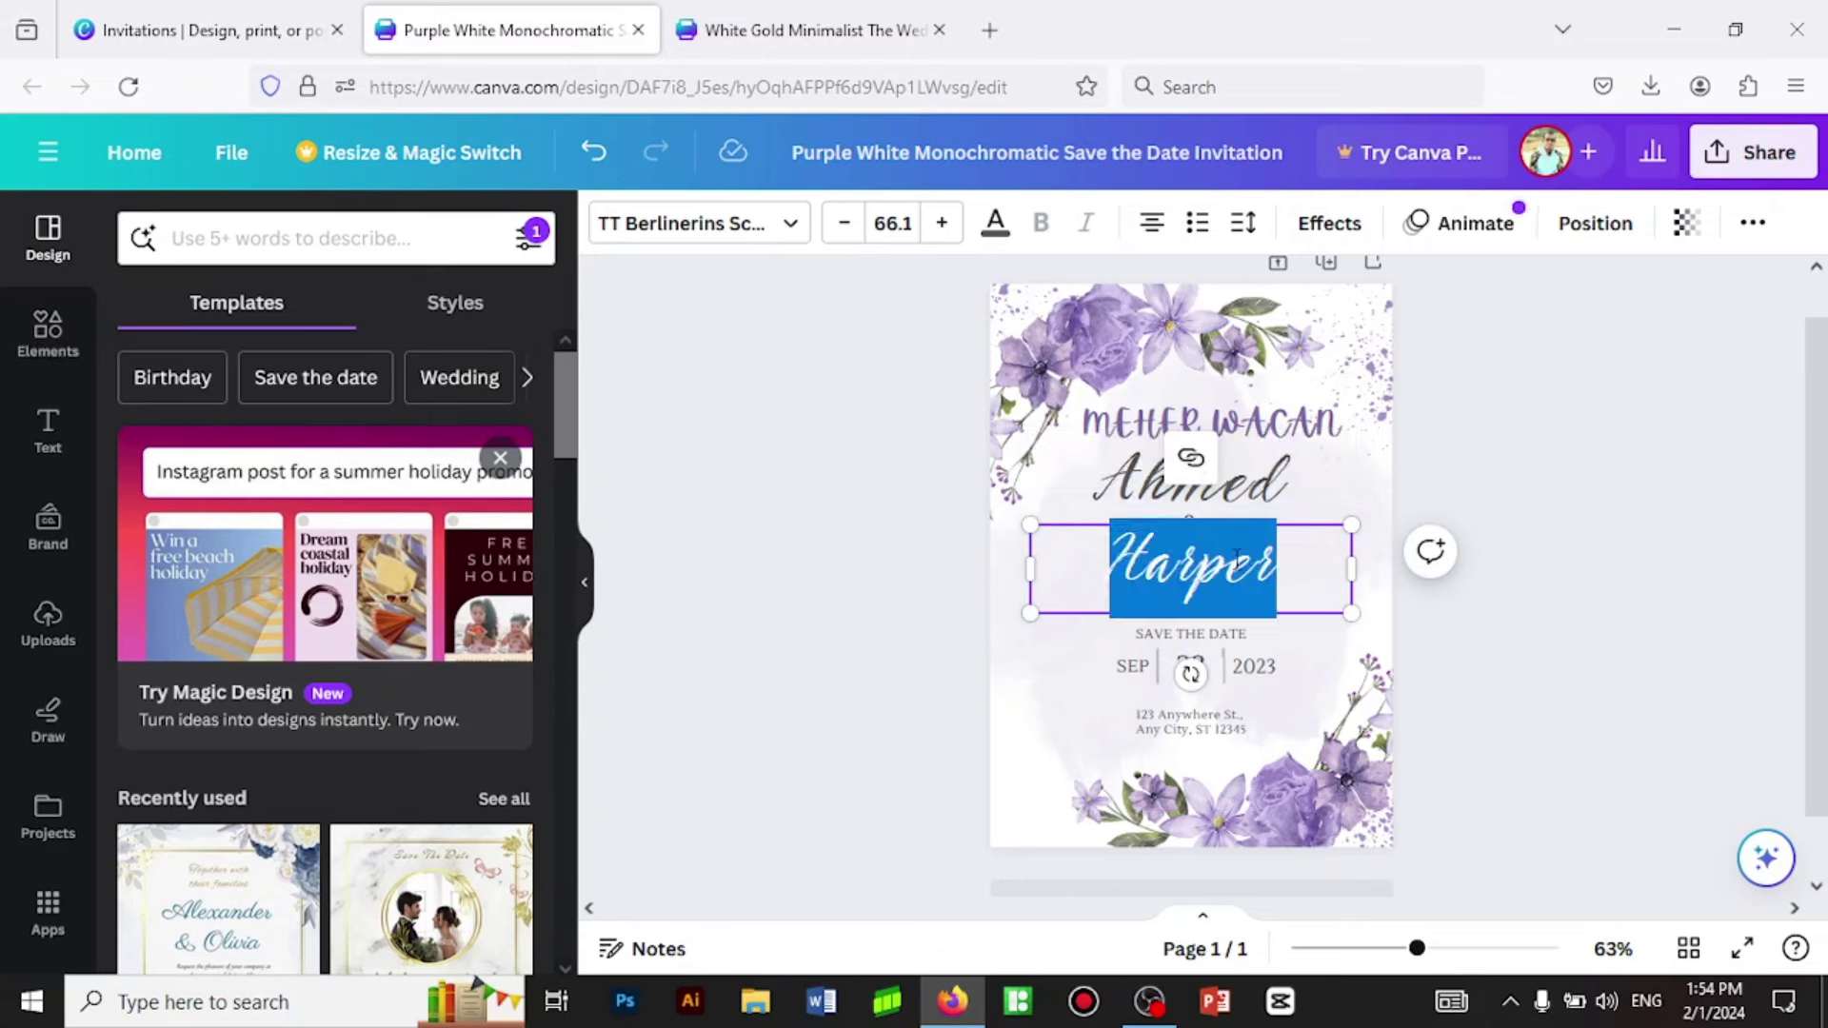
type("Asma")
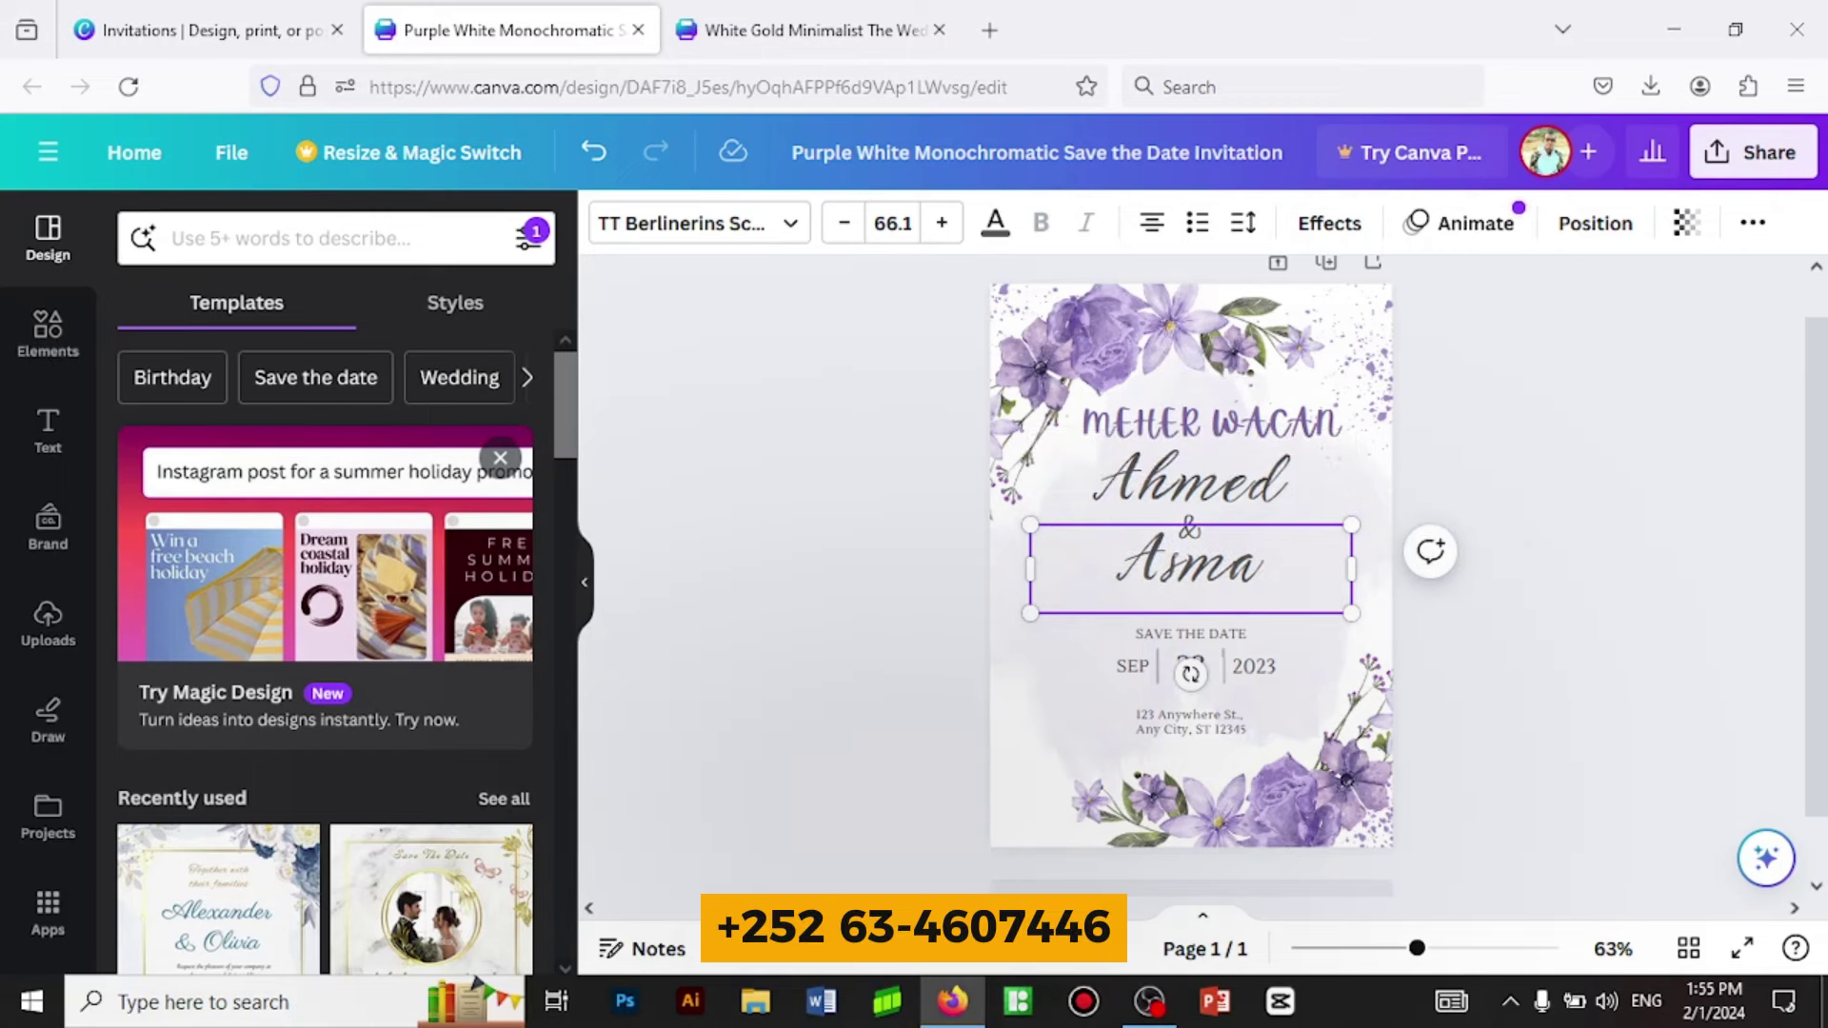
left_click_drag(1262, 567, 1128, 564)
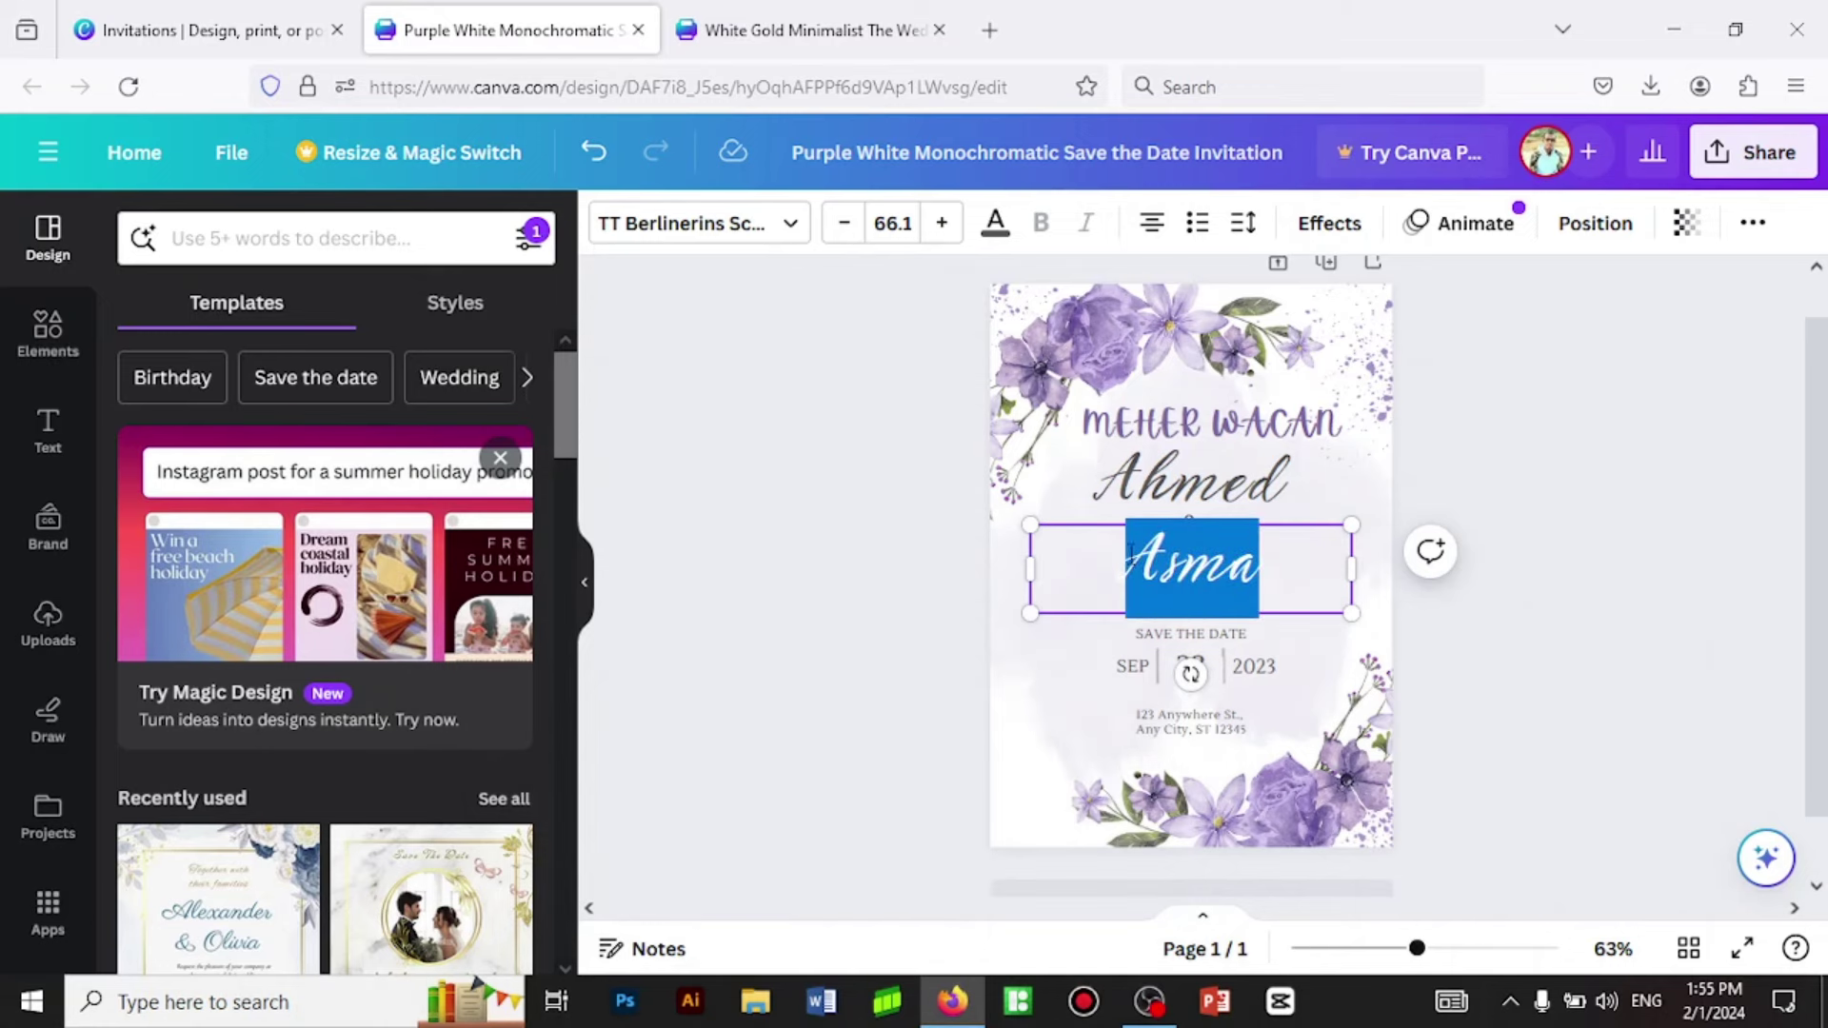
Recolour both couple names from grey #545454 to near-black #0E0000.
left_click(994, 229)
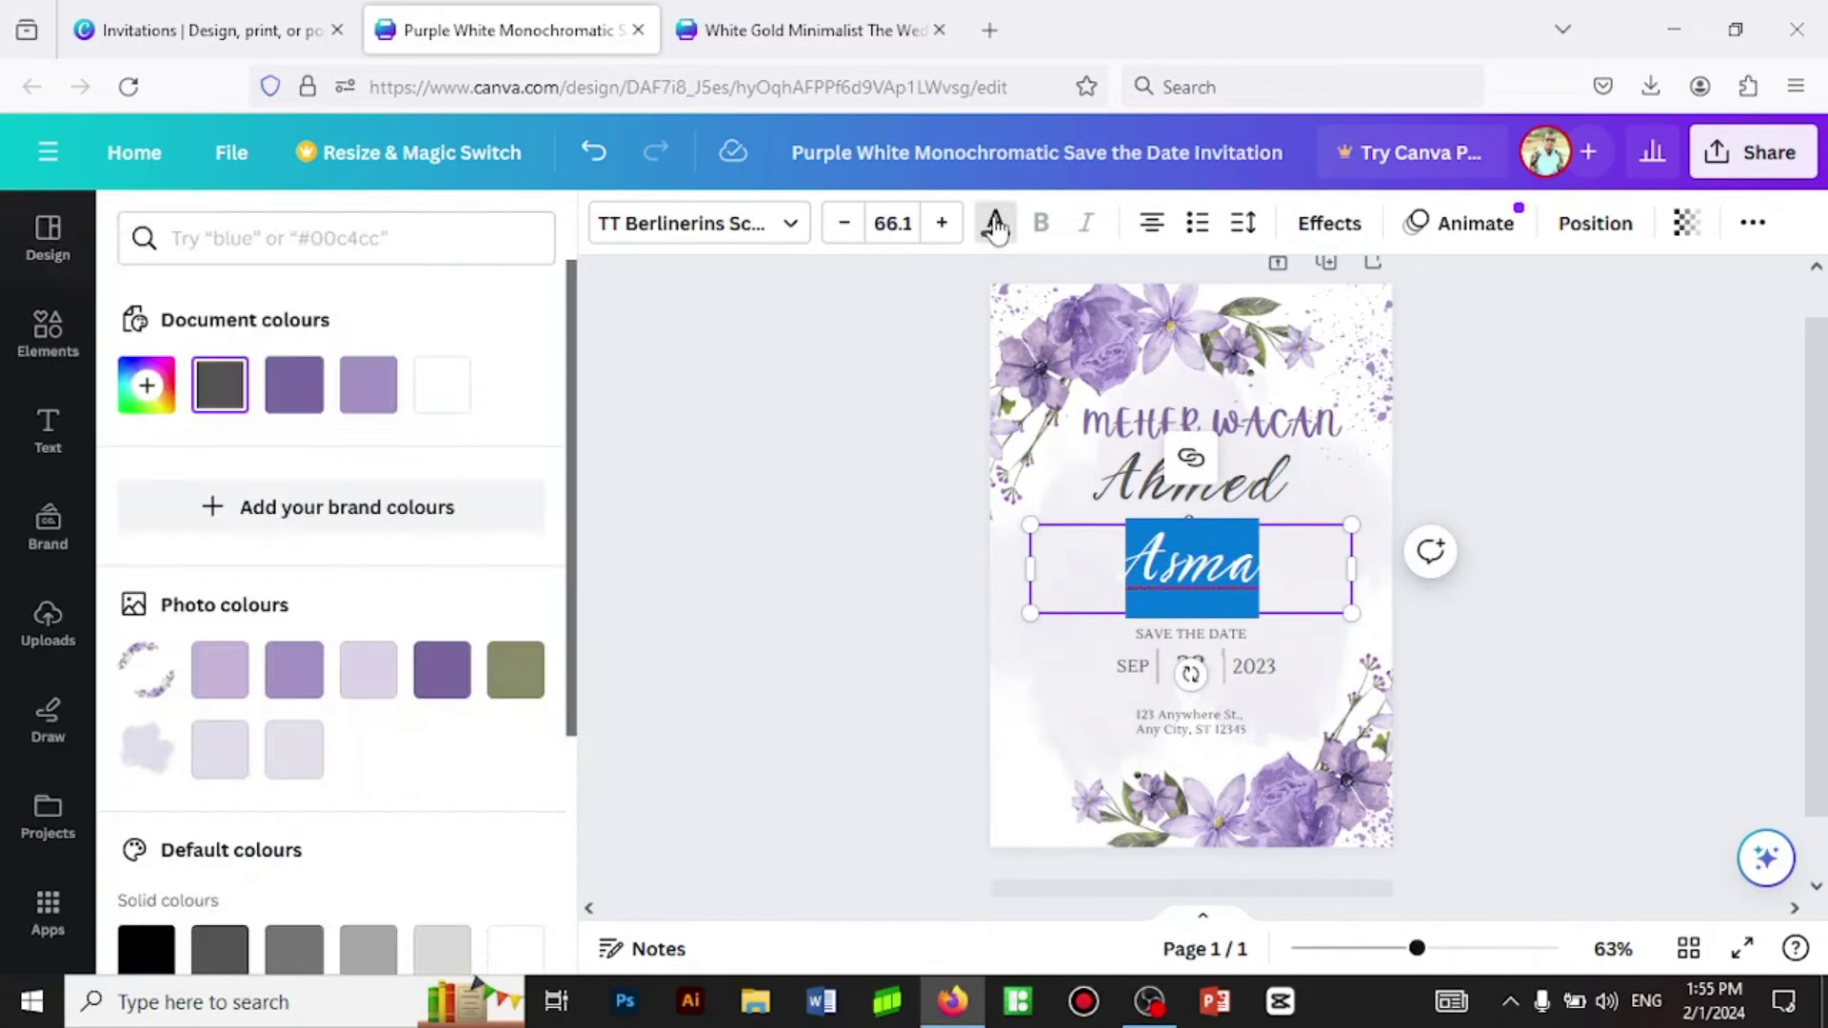
left_click(149, 387)
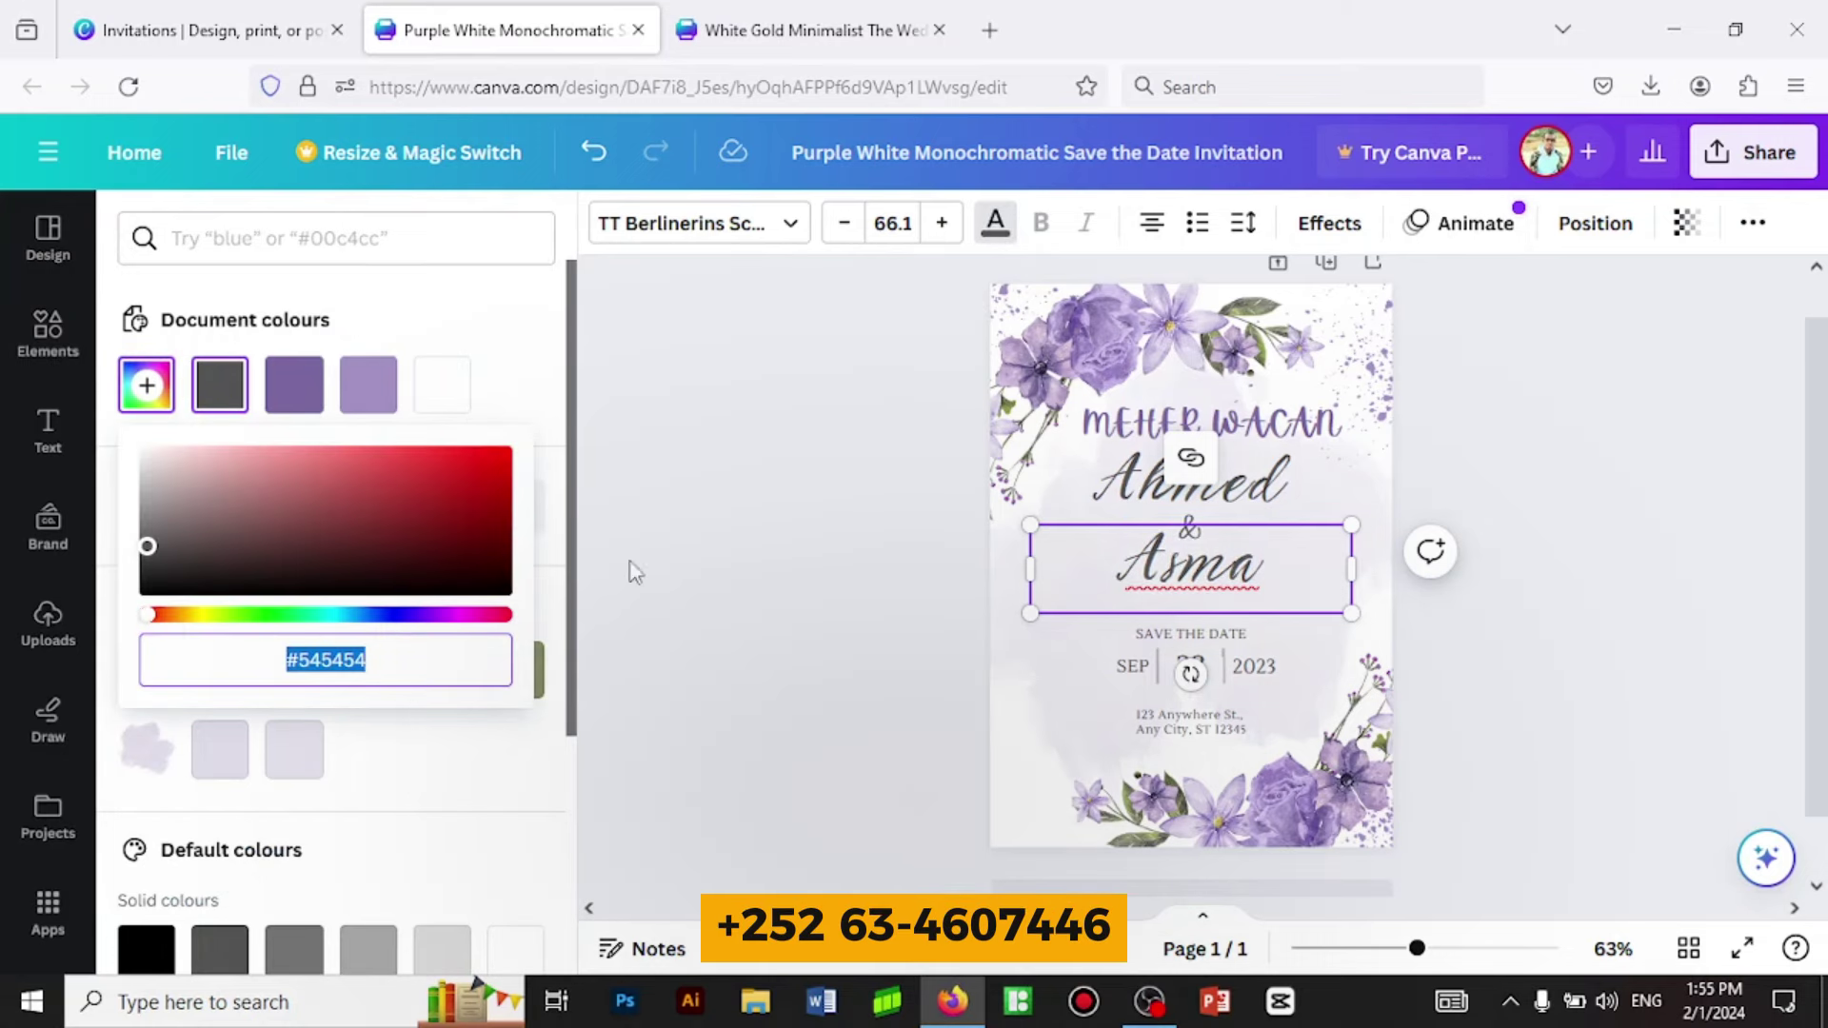
left_click(505, 589)
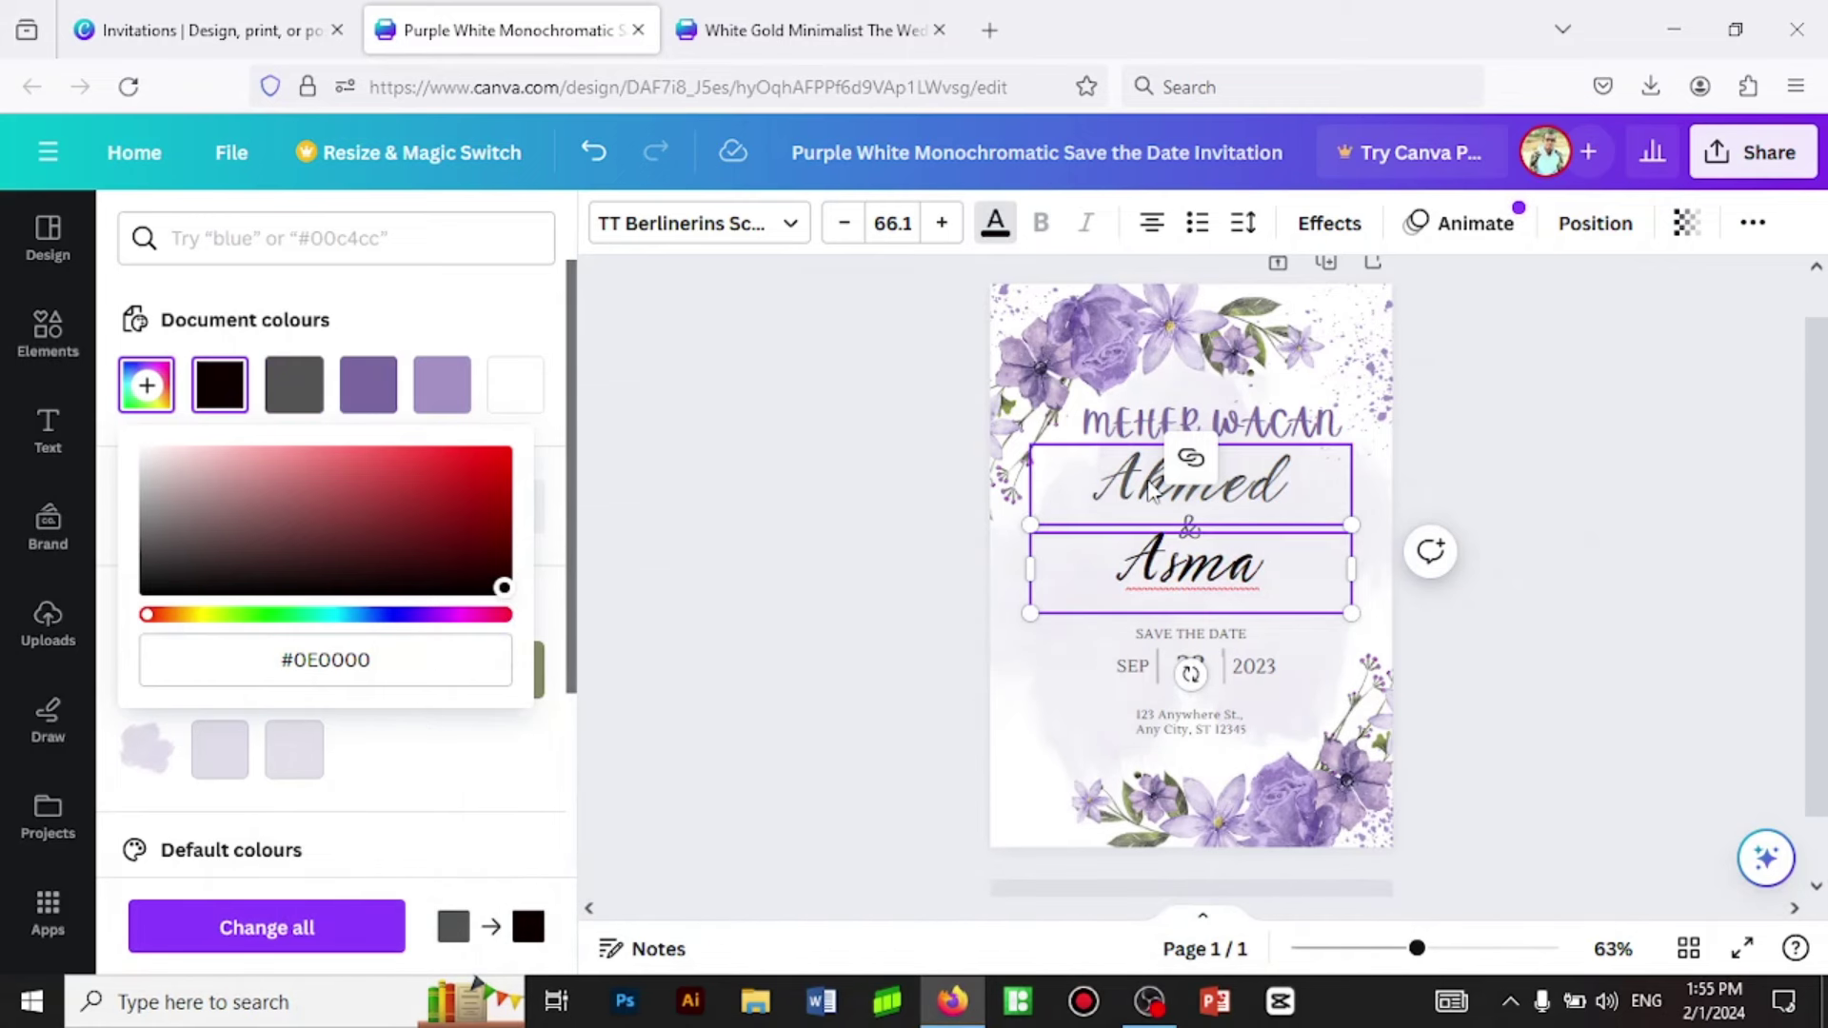
left_click(1153, 491)
left_click(1143, 490)
double_click(1104, 451)
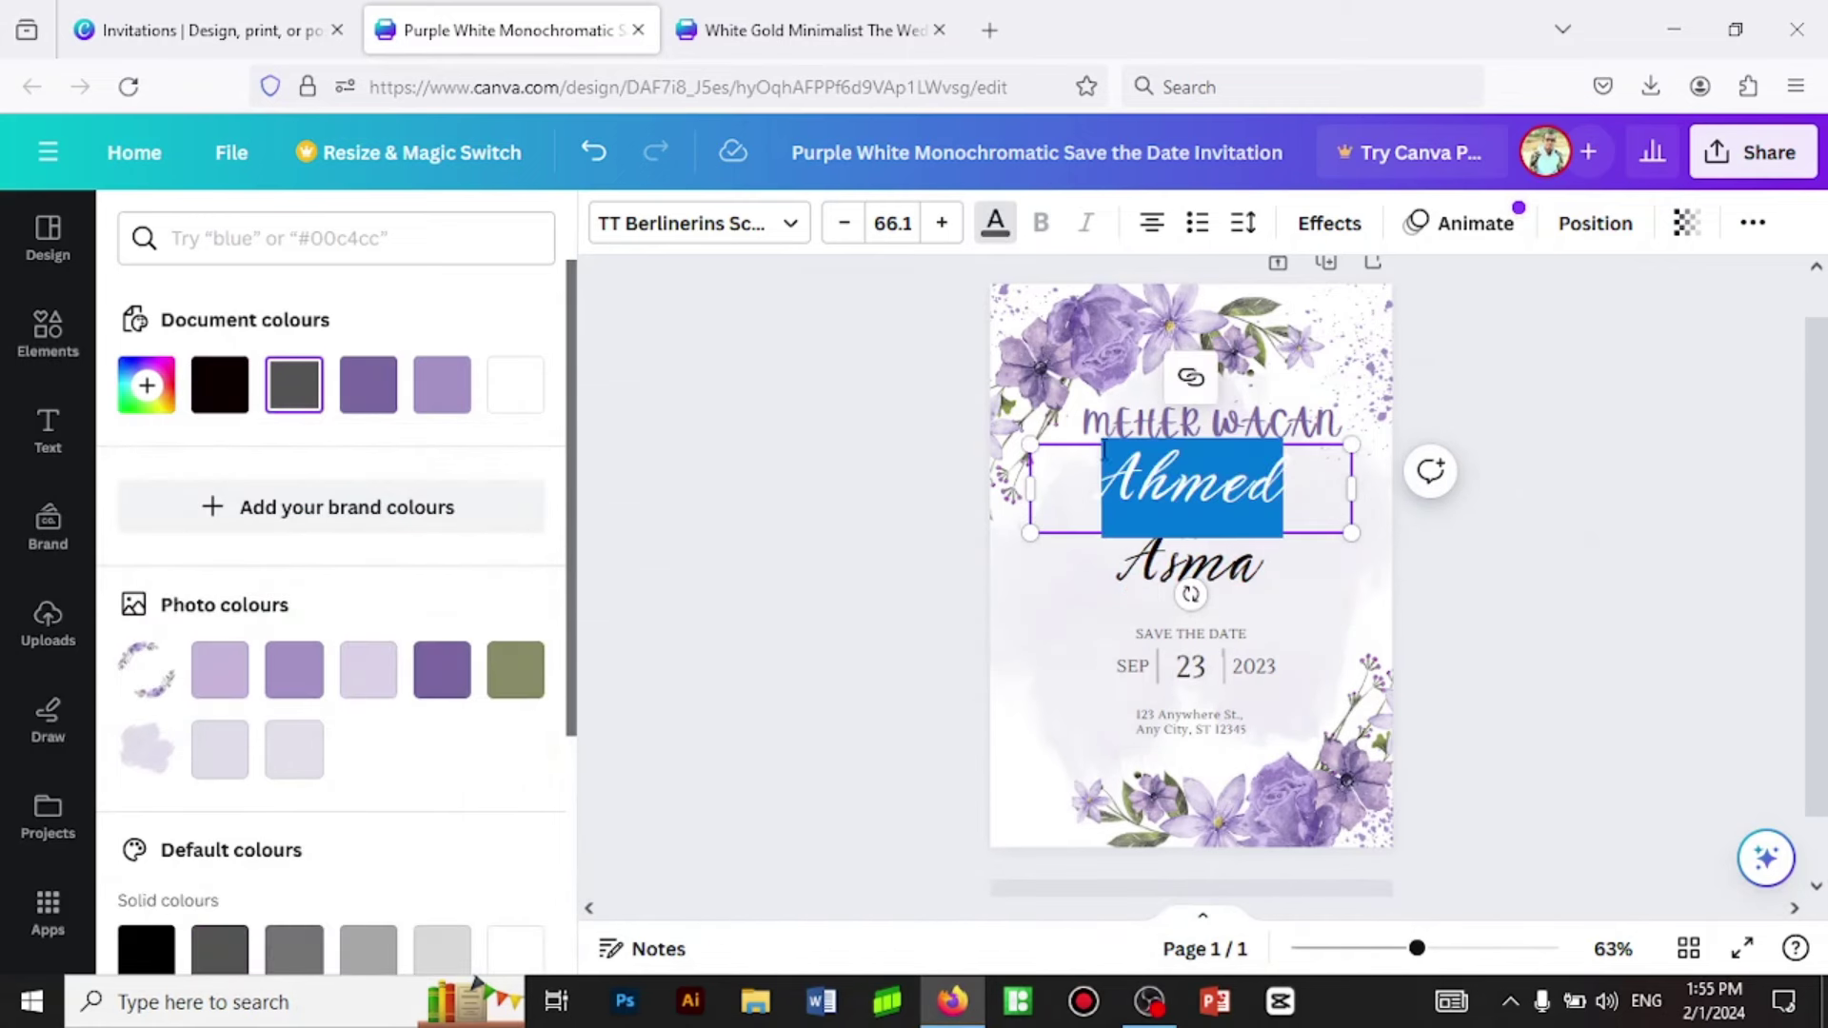
left_click(225, 386)
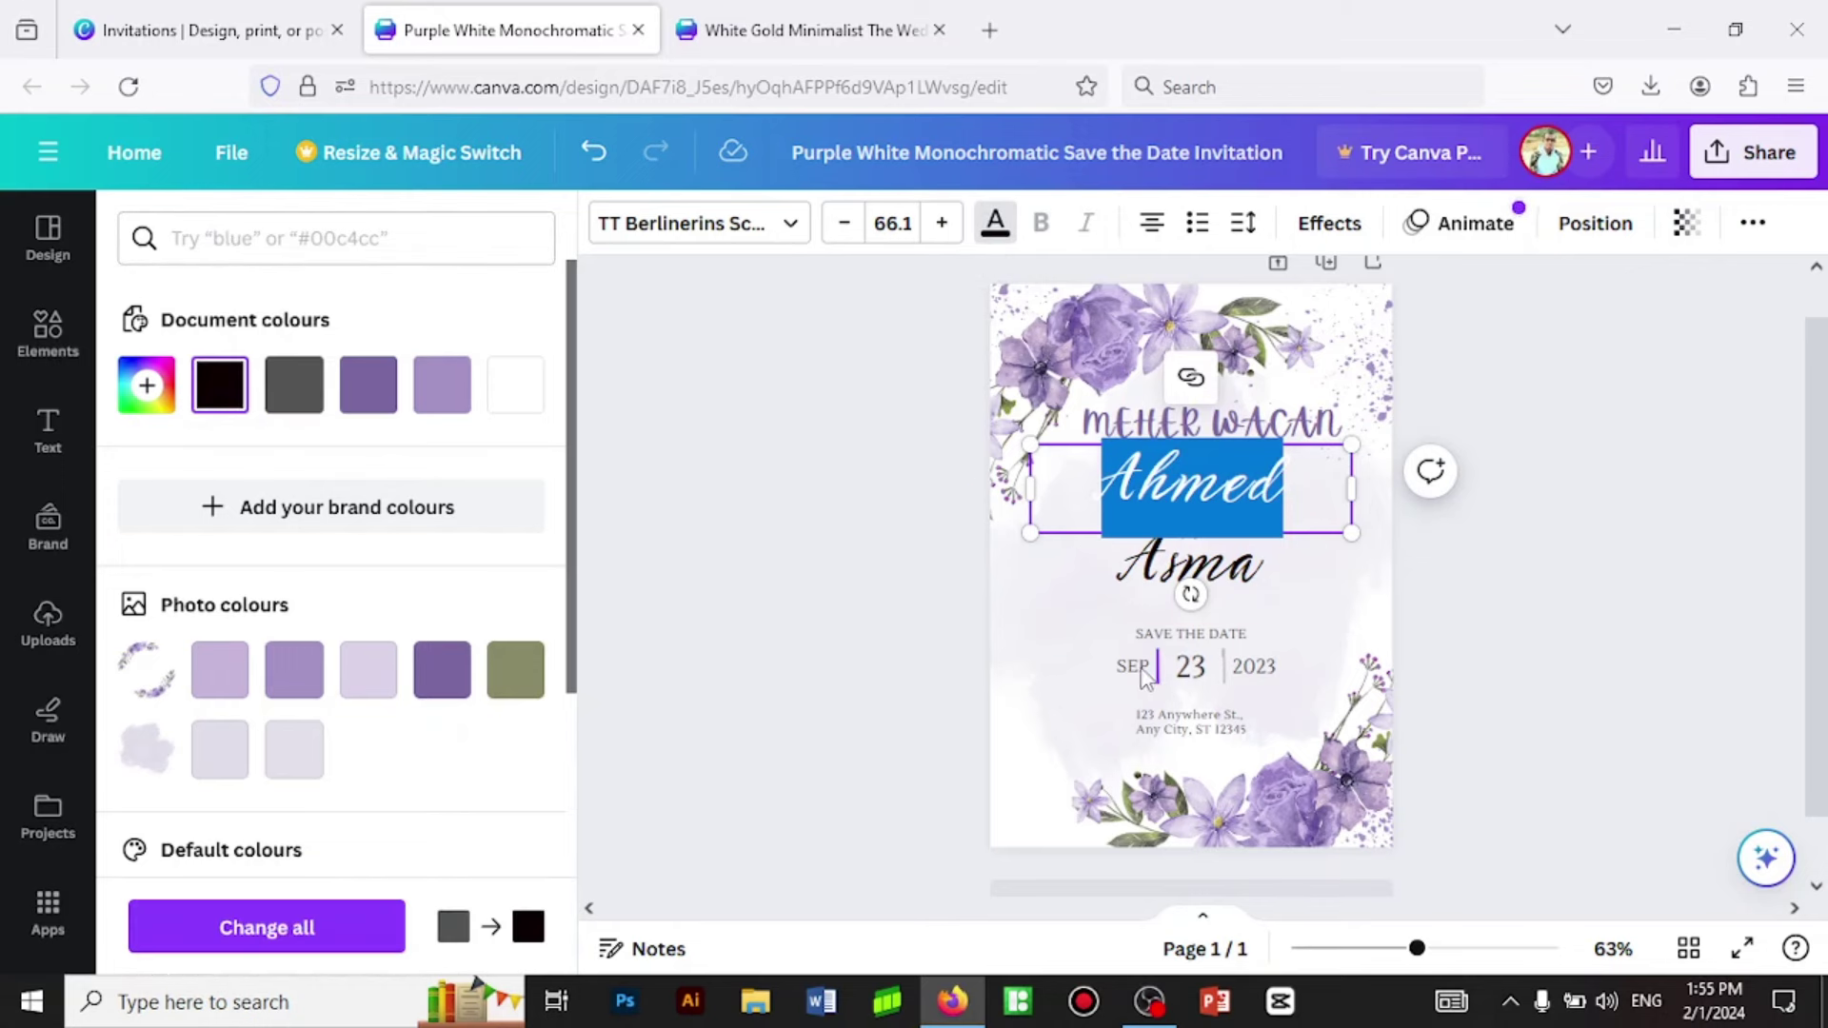
Change the invitation date's day to 14 and year to 2024.
left_click(1202, 675)
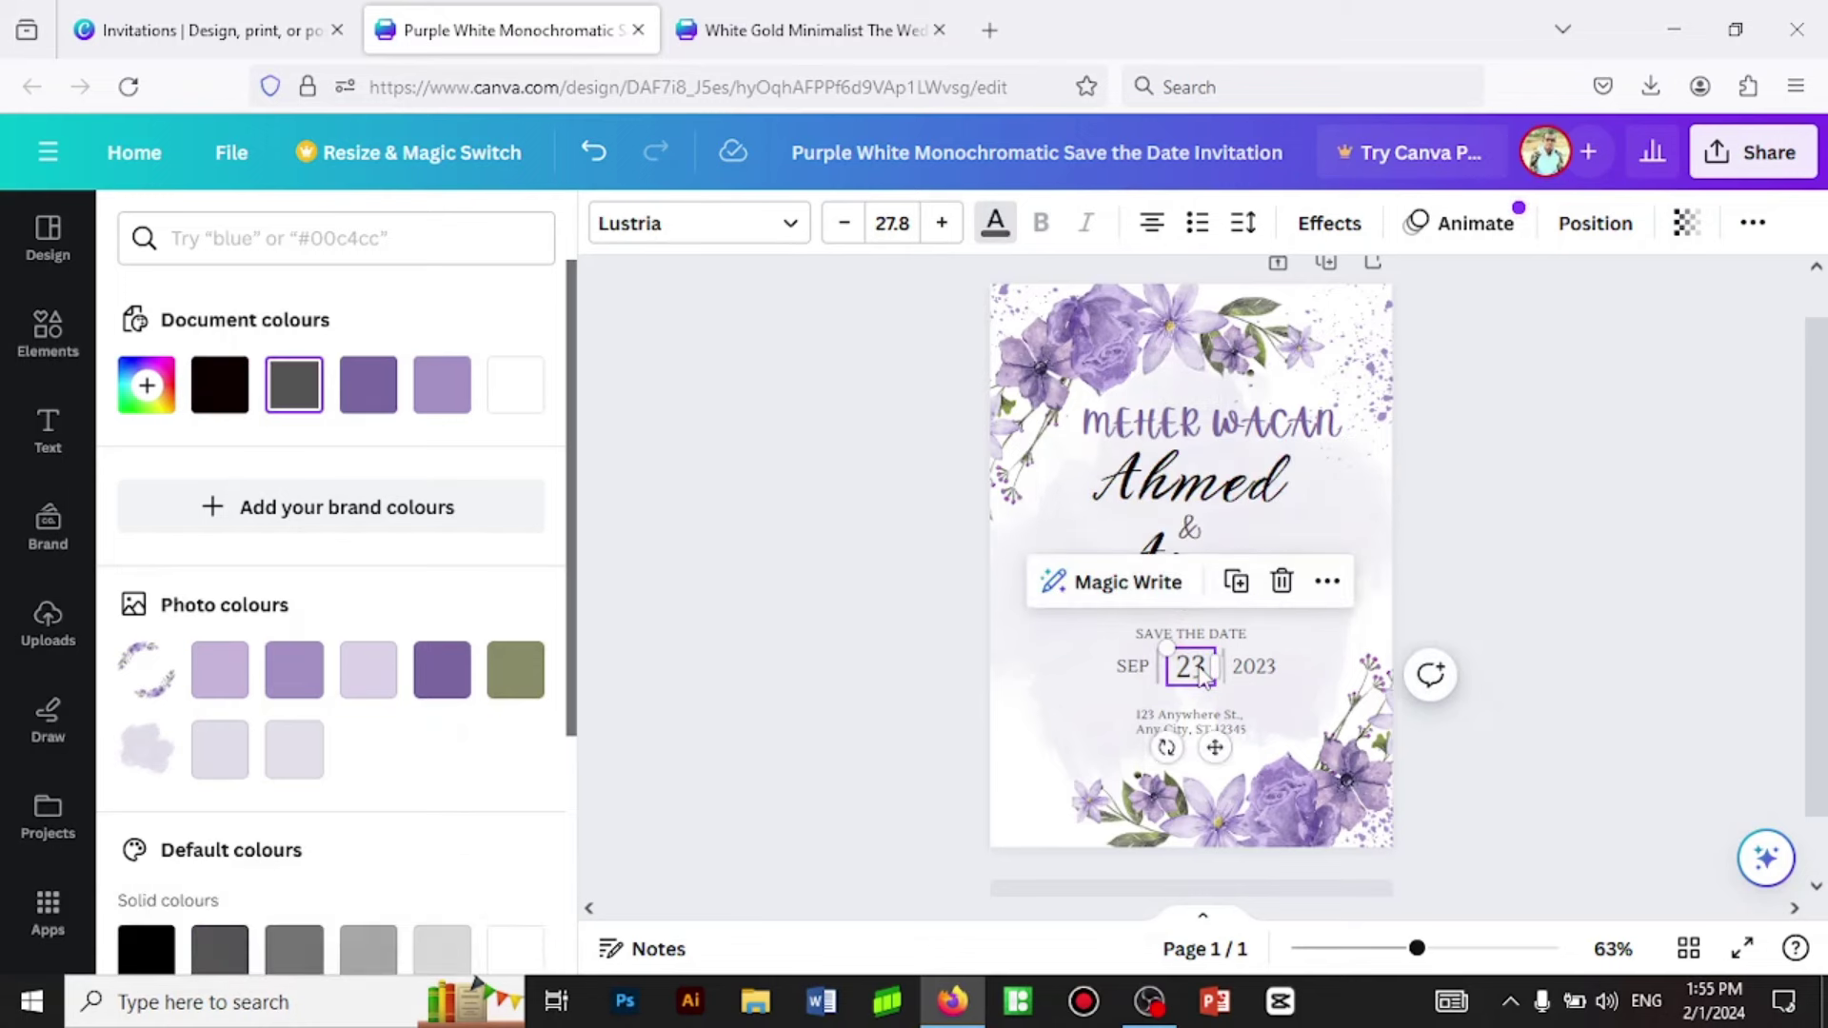
left_click(1202, 672)
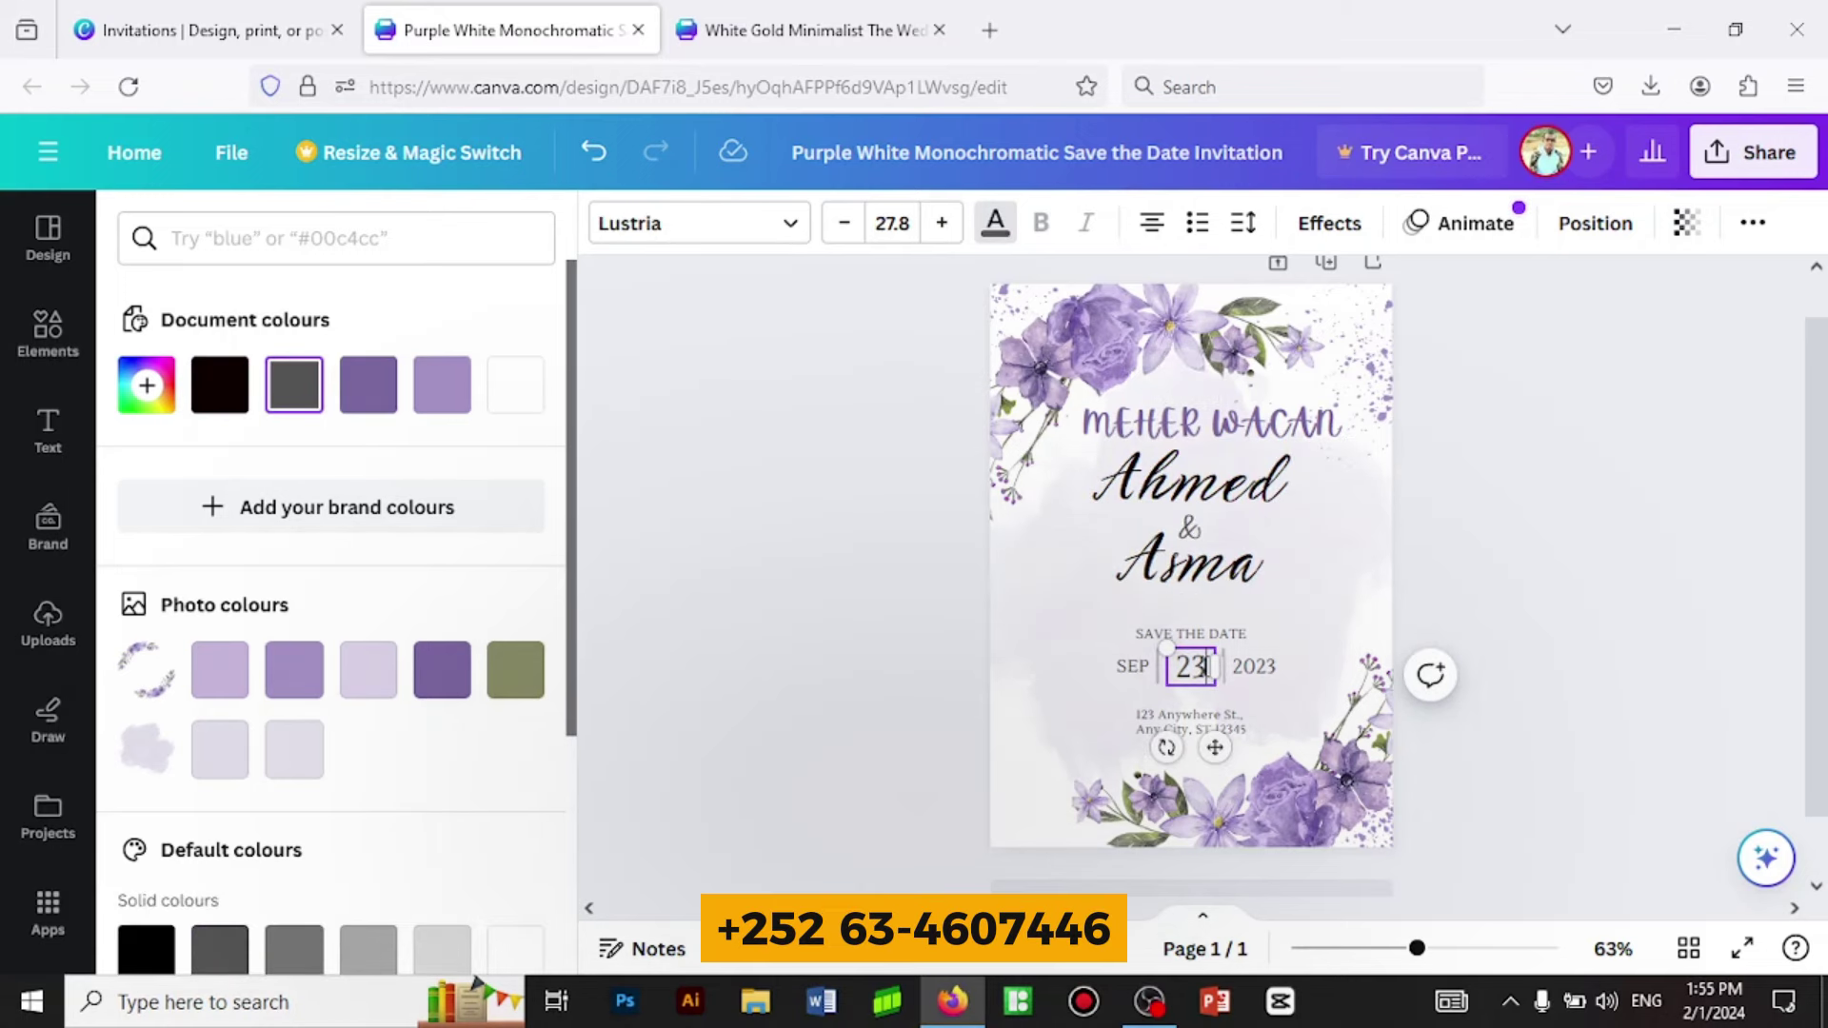
double_click(1206, 666)
type("14")
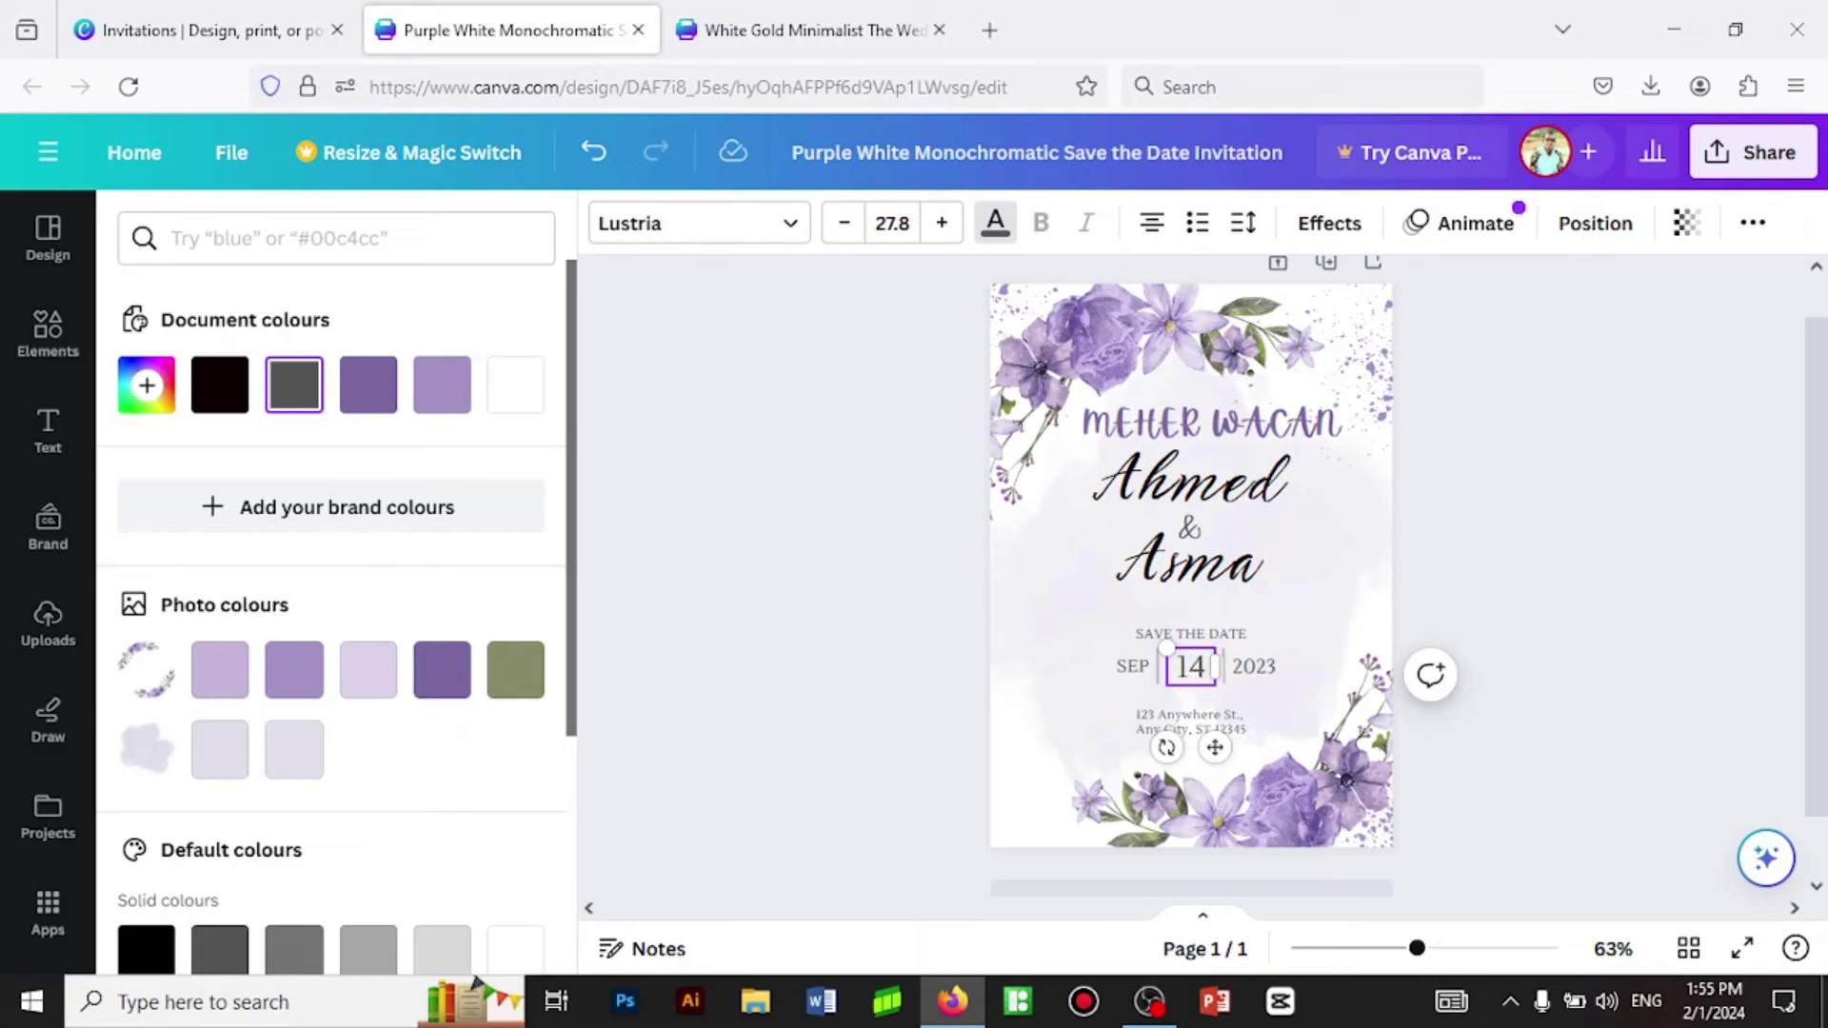
left_click(1264, 672)
double_click(1264, 671)
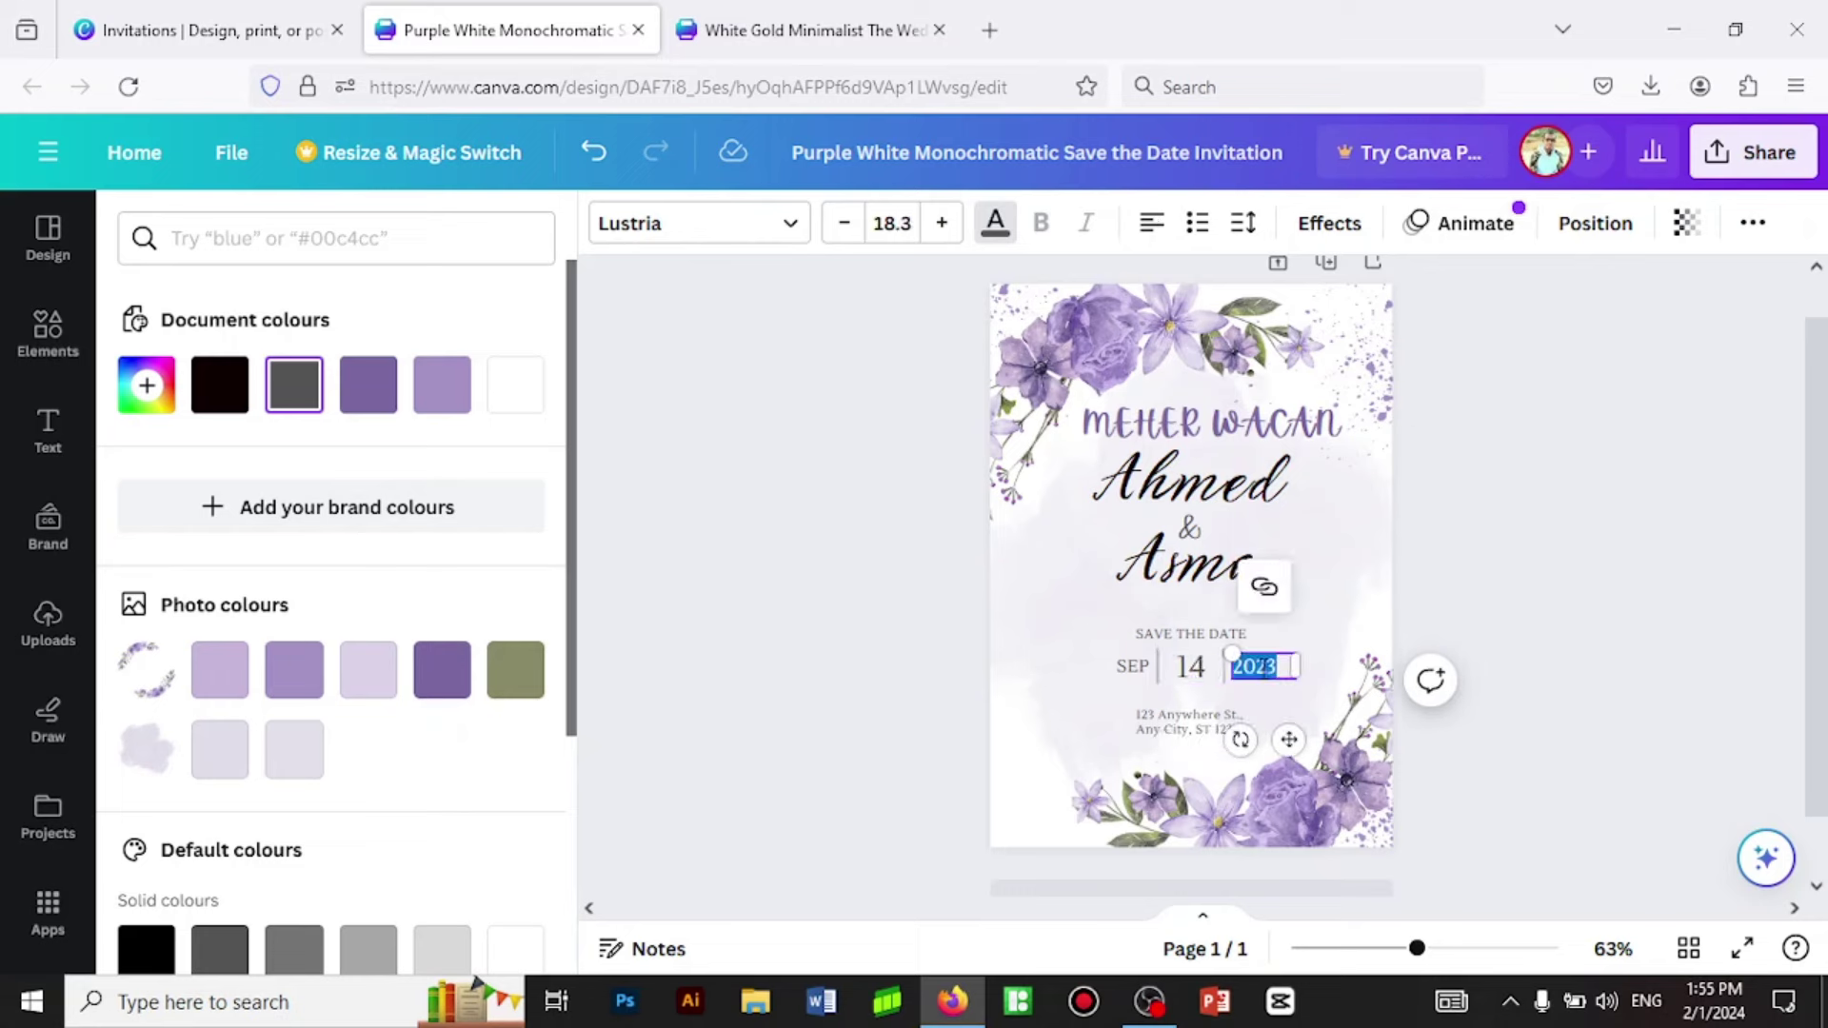
type("202")
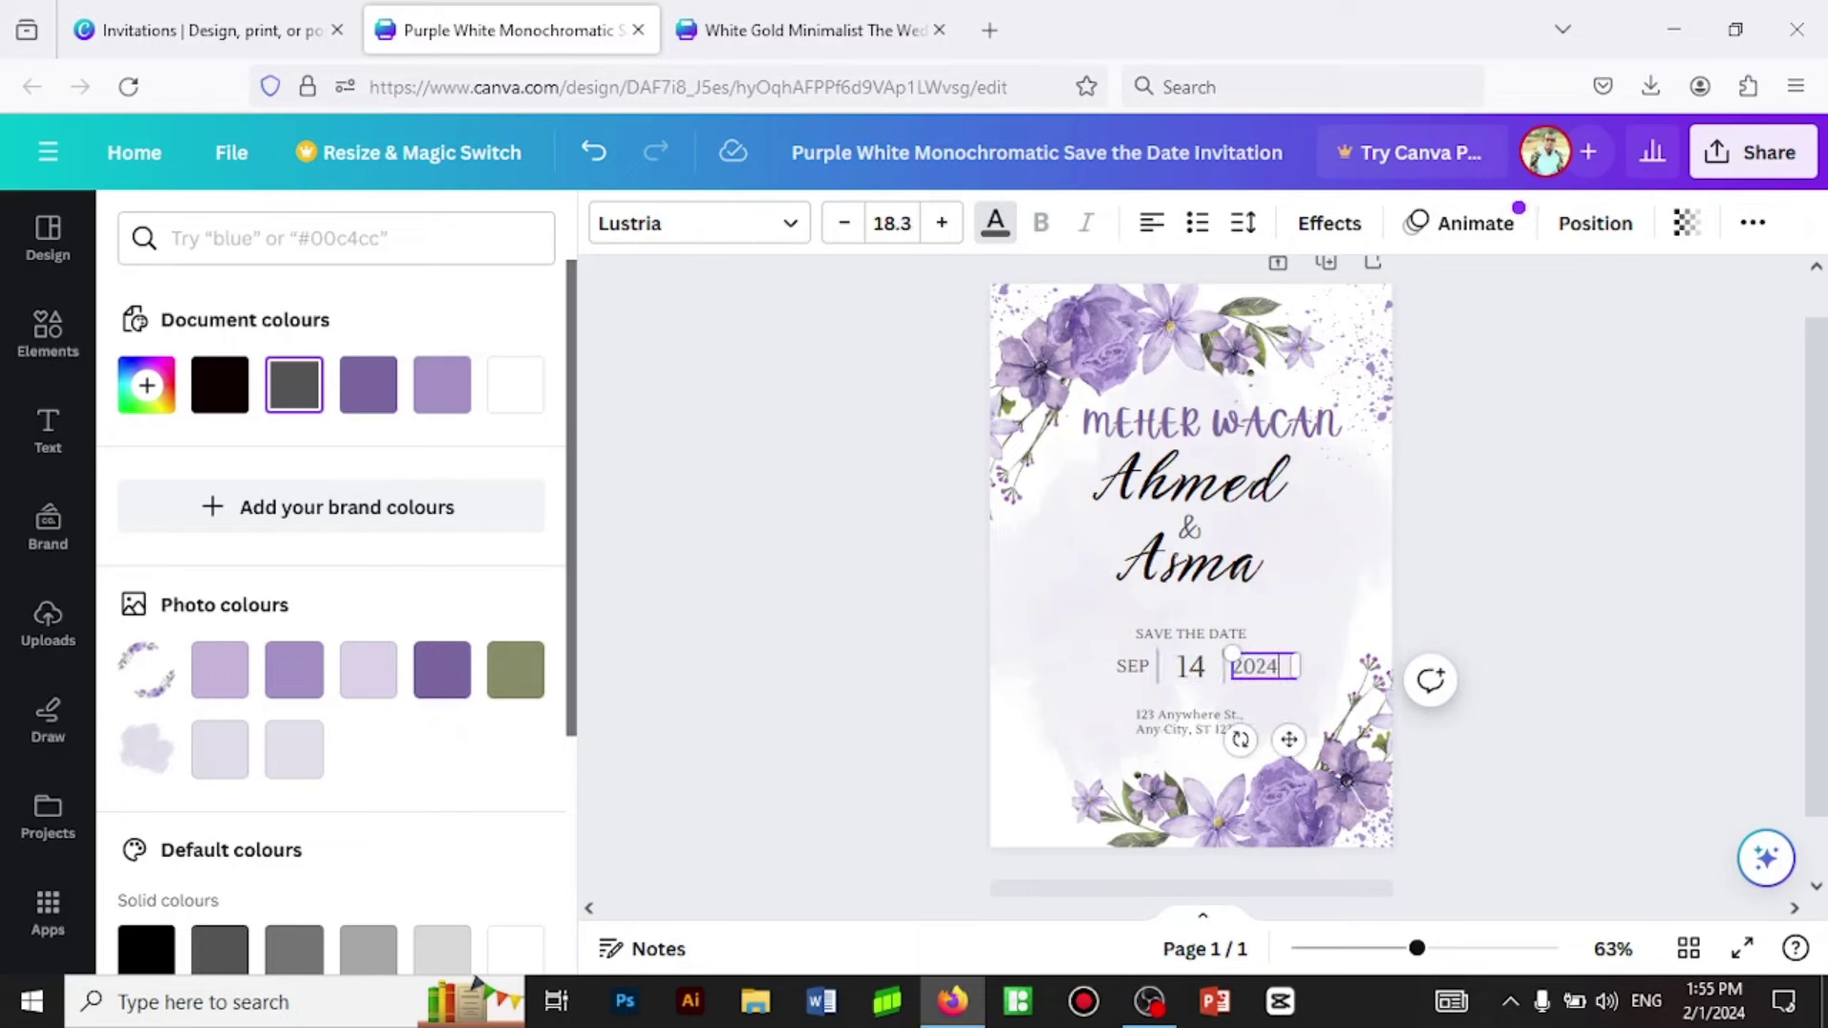
Replace the address lines with 'Goobta:' and 'Masjid Rashiid' on two lines.
left_click(1190, 724)
double_click(1191, 717)
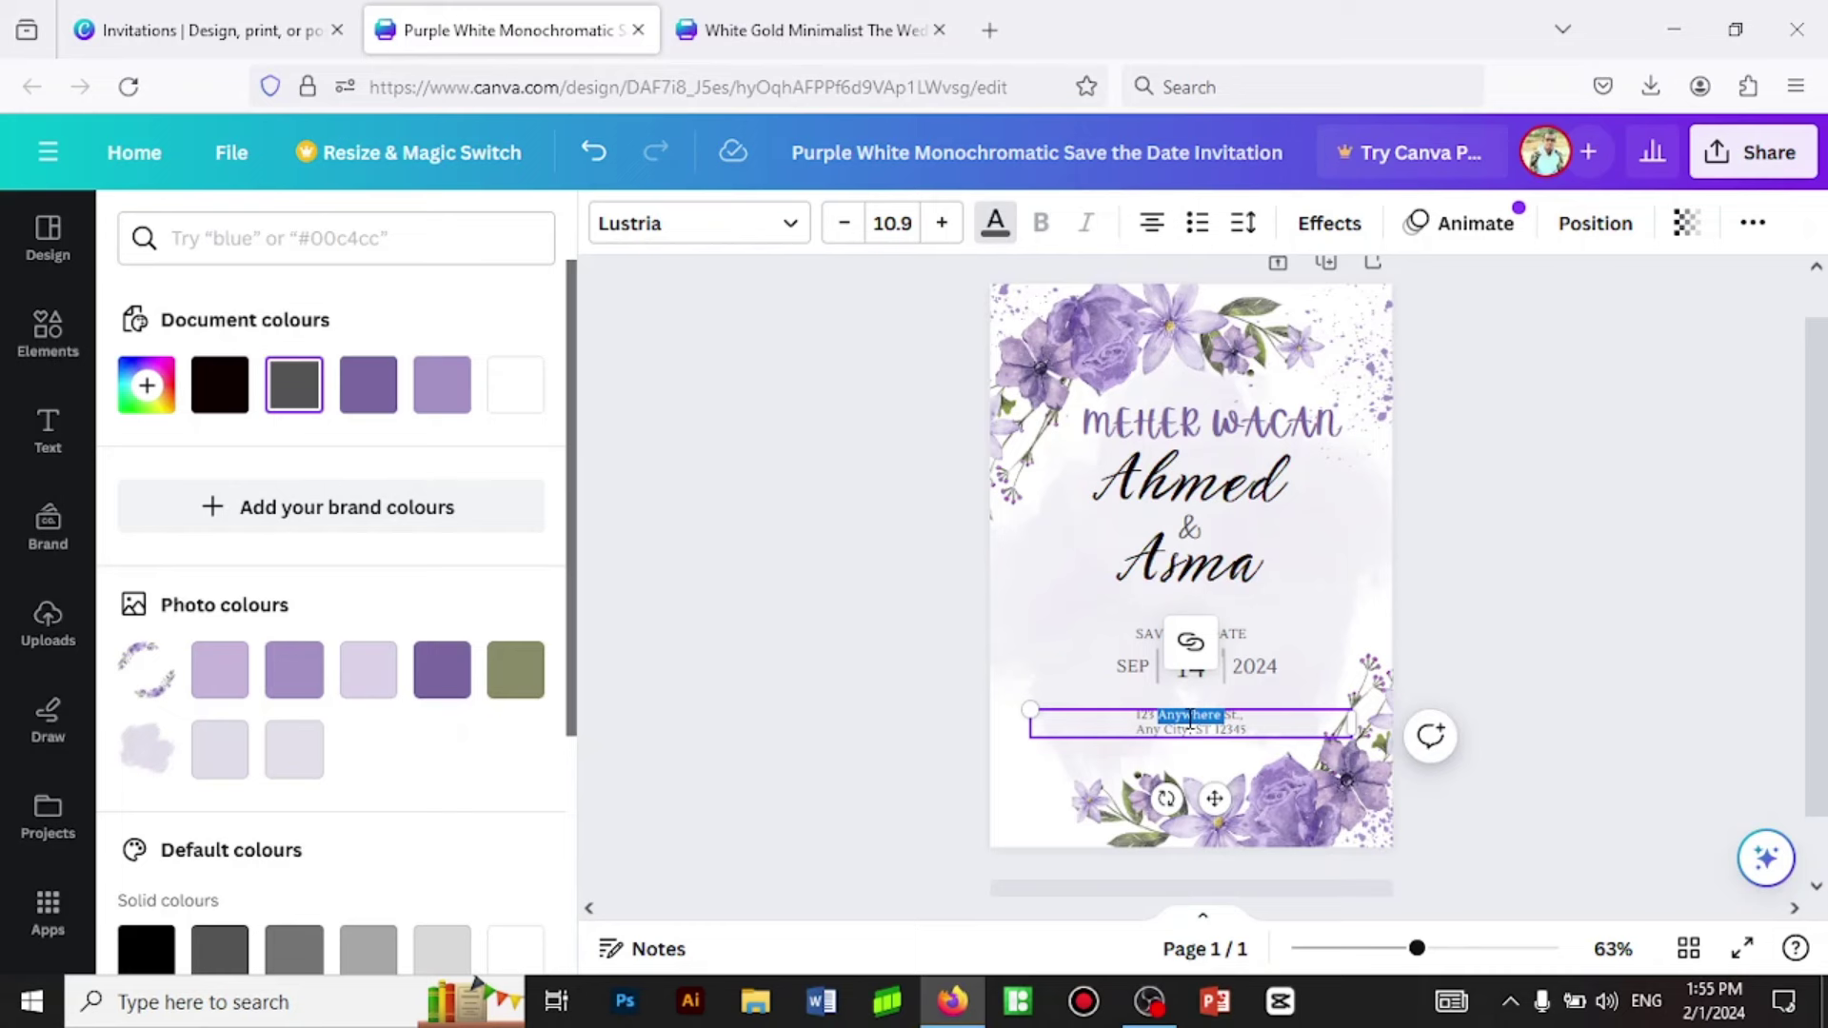
key("ctrl+a")
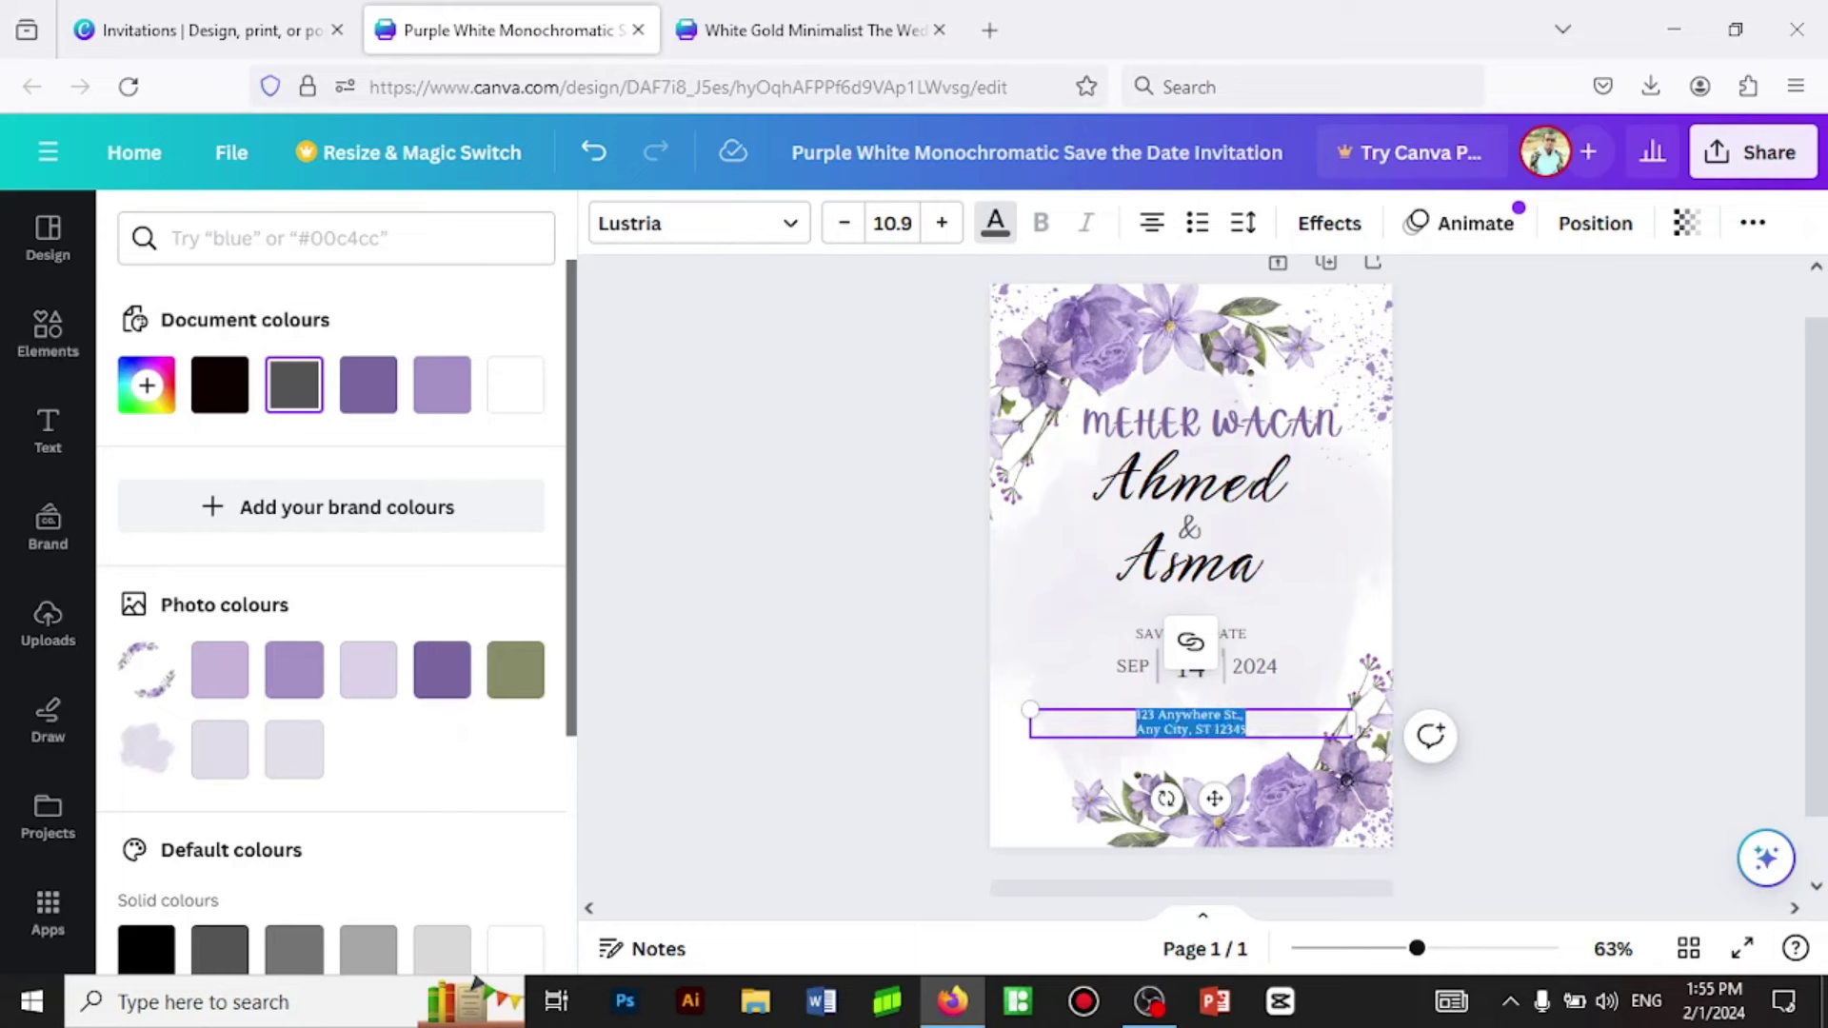
key("BackSpace")
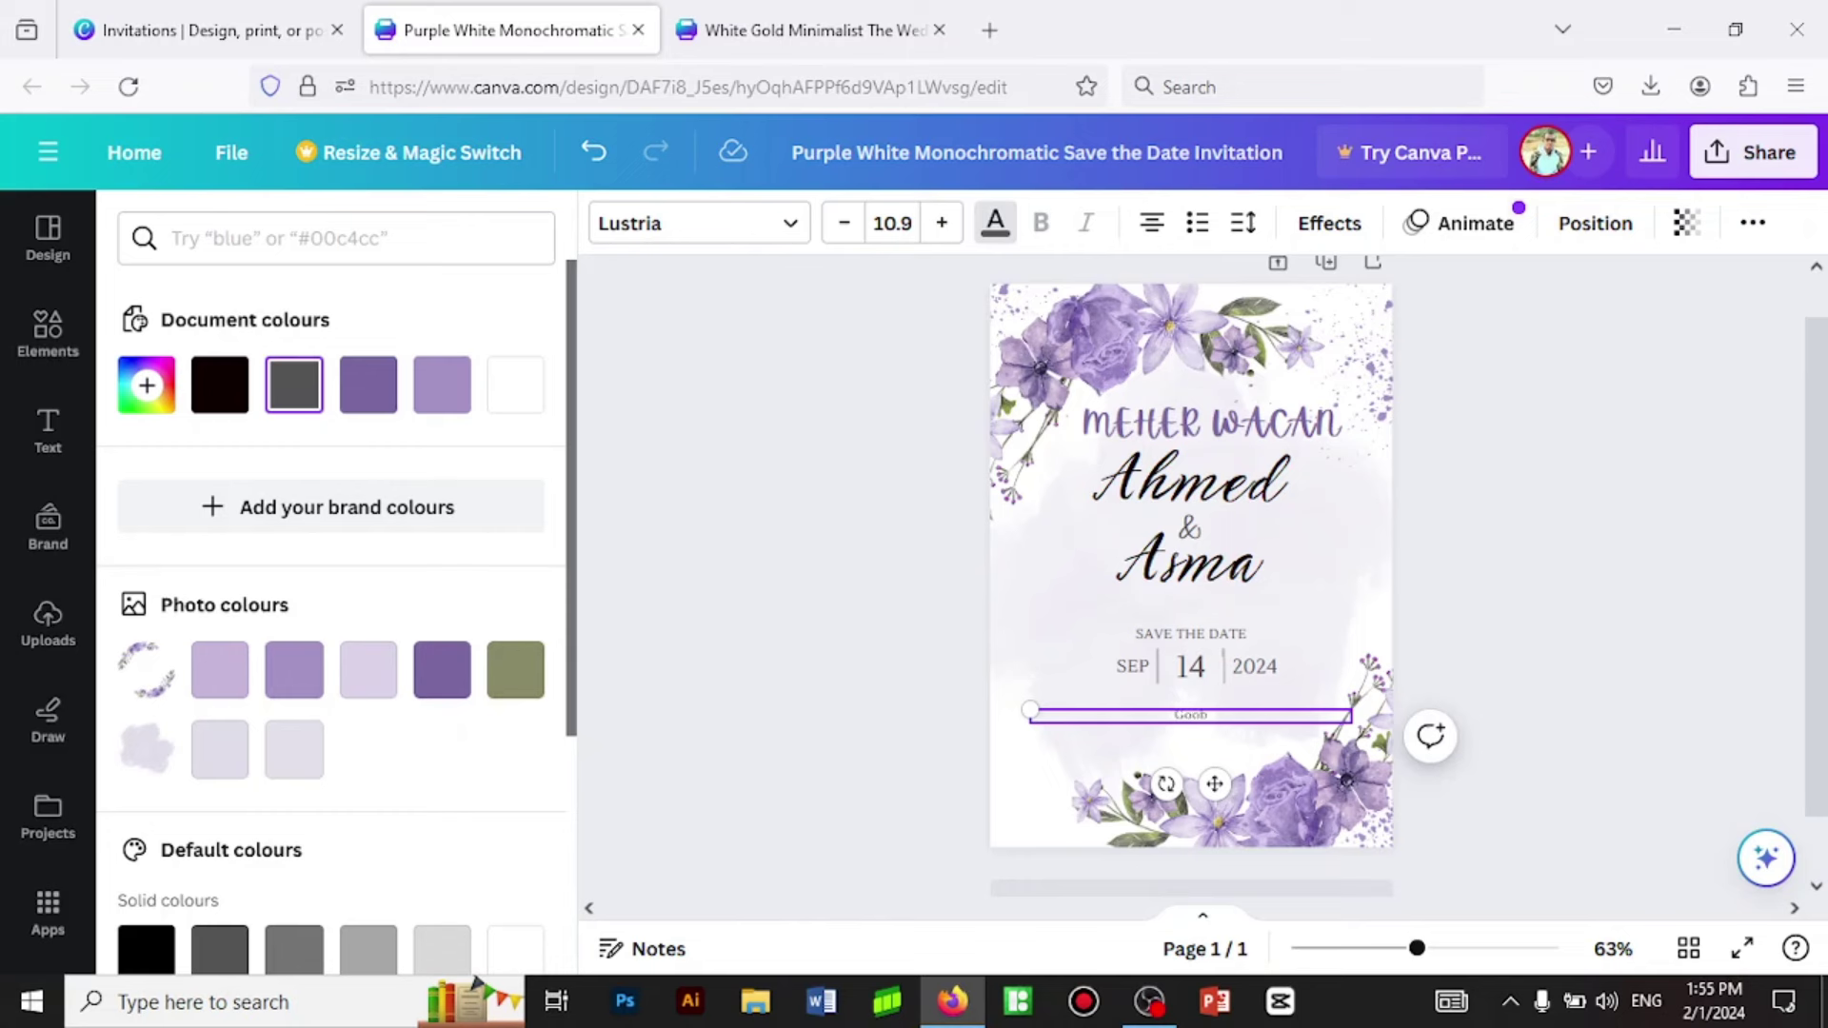
type("ta:")
key("Return")
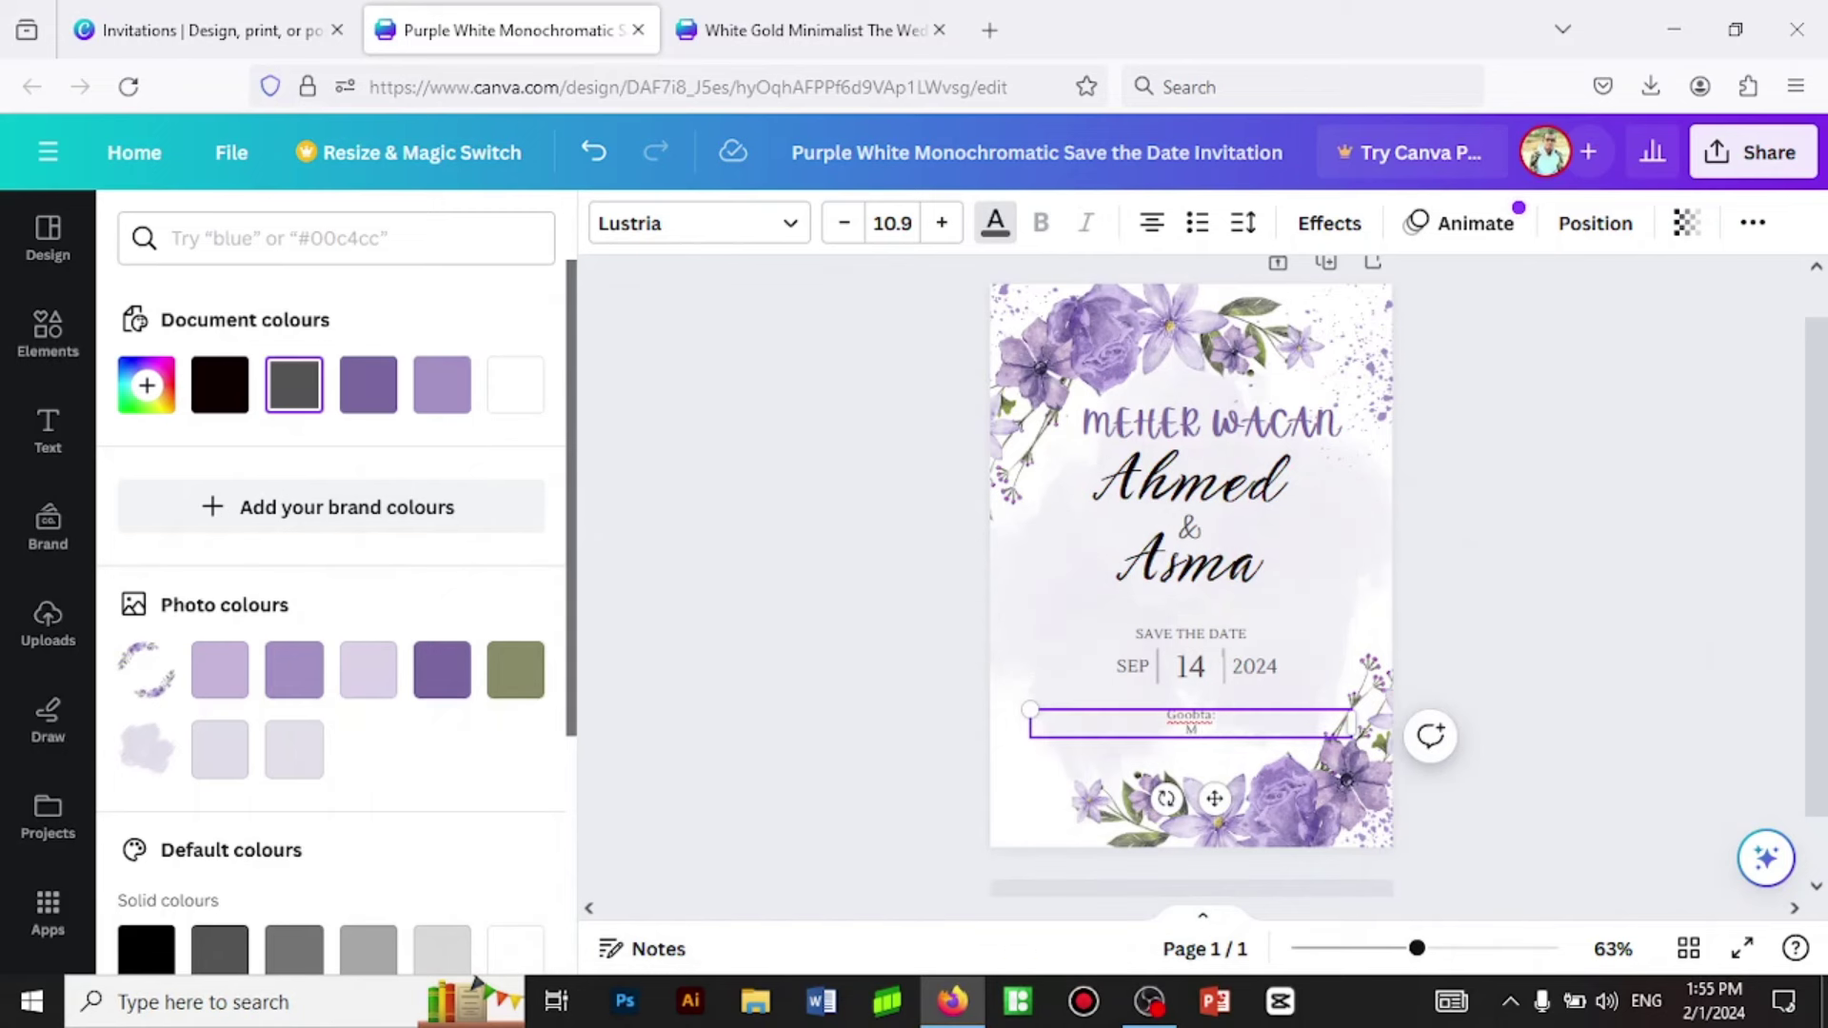
type("jid")
type(" Rash")
type("iid")
Colour 'Masjid Rashiid' black and 'Goobta:' purple #7a68a1.
left_click_drag(1243, 729, 1143, 729)
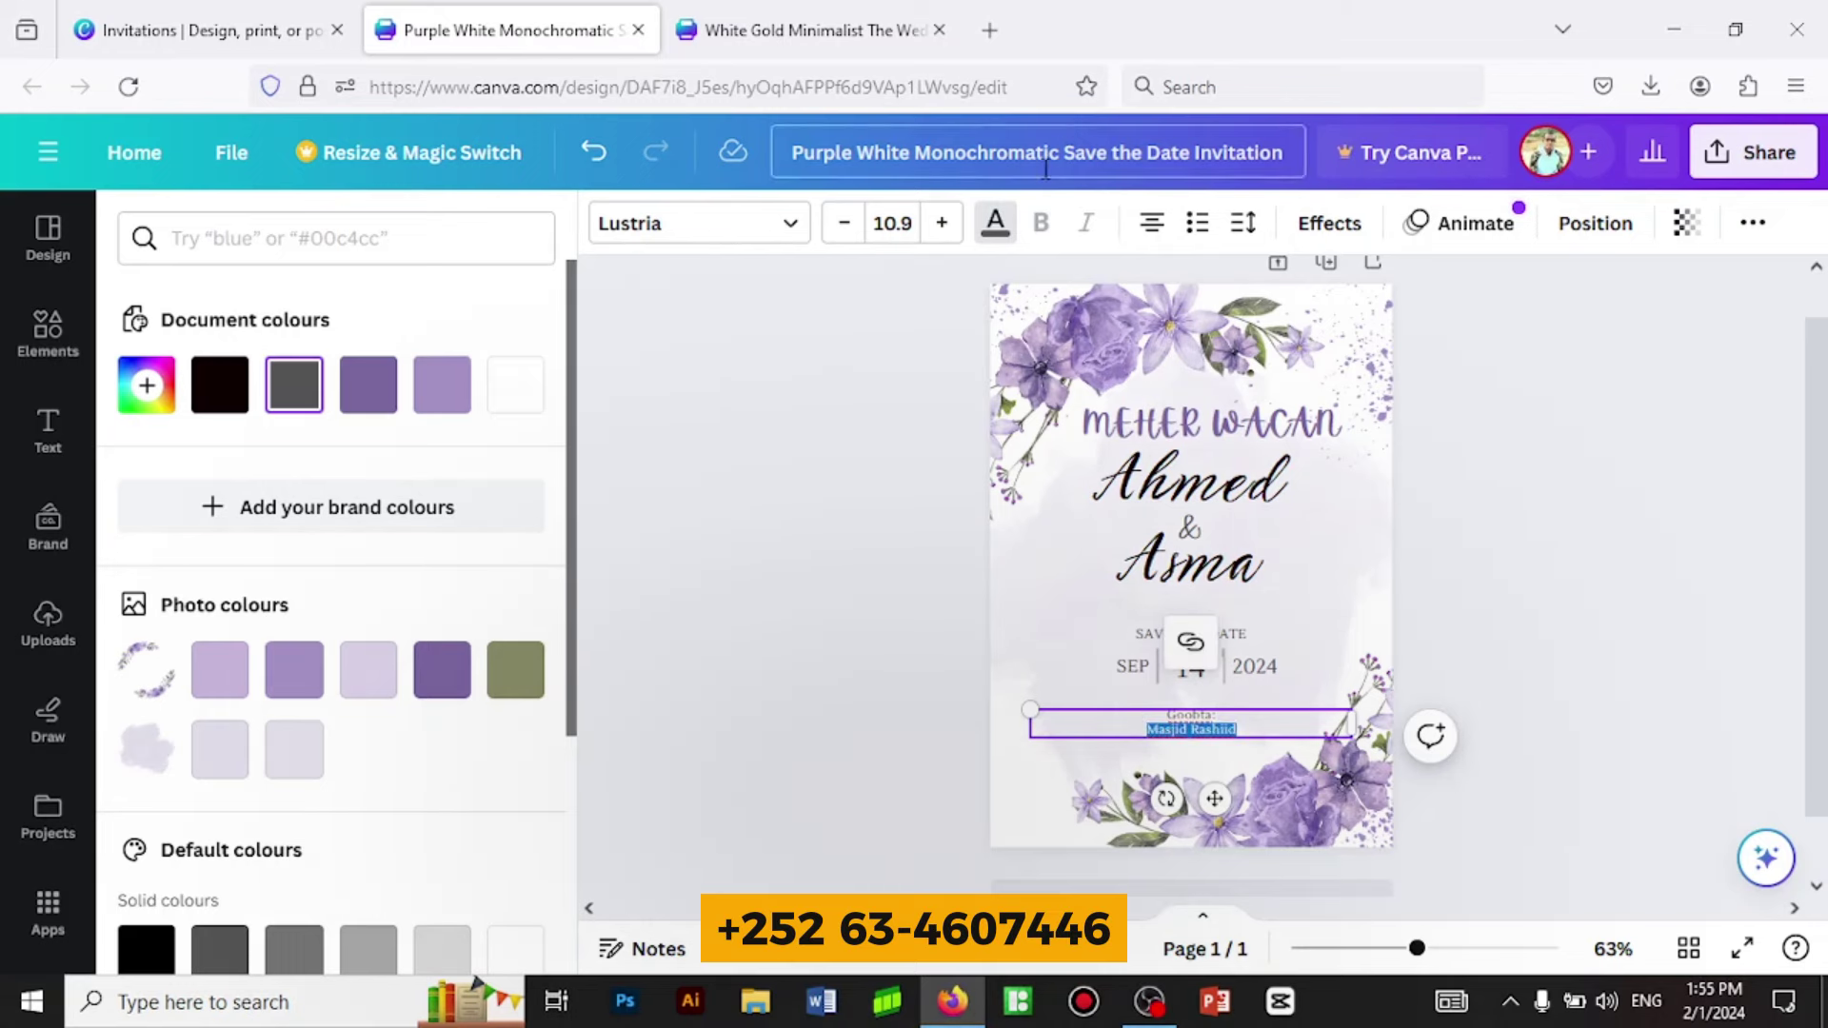
left_click(220, 385)
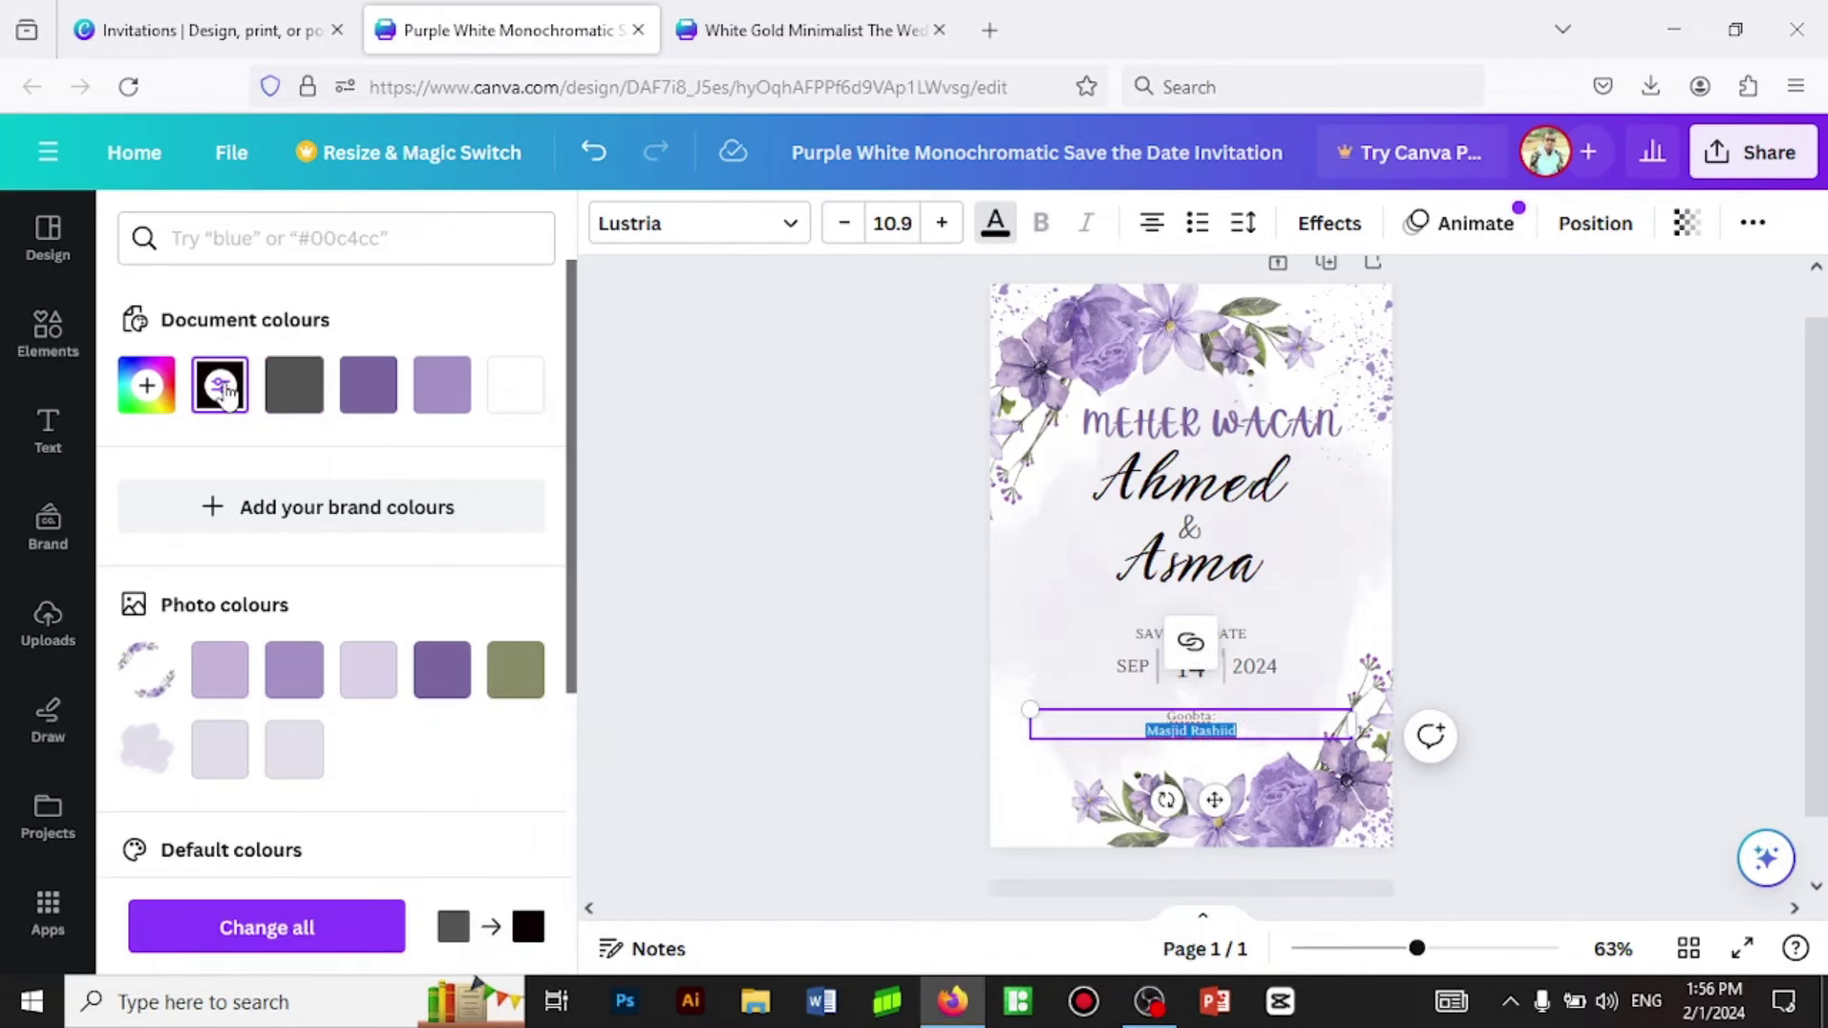
left_click(1234, 718)
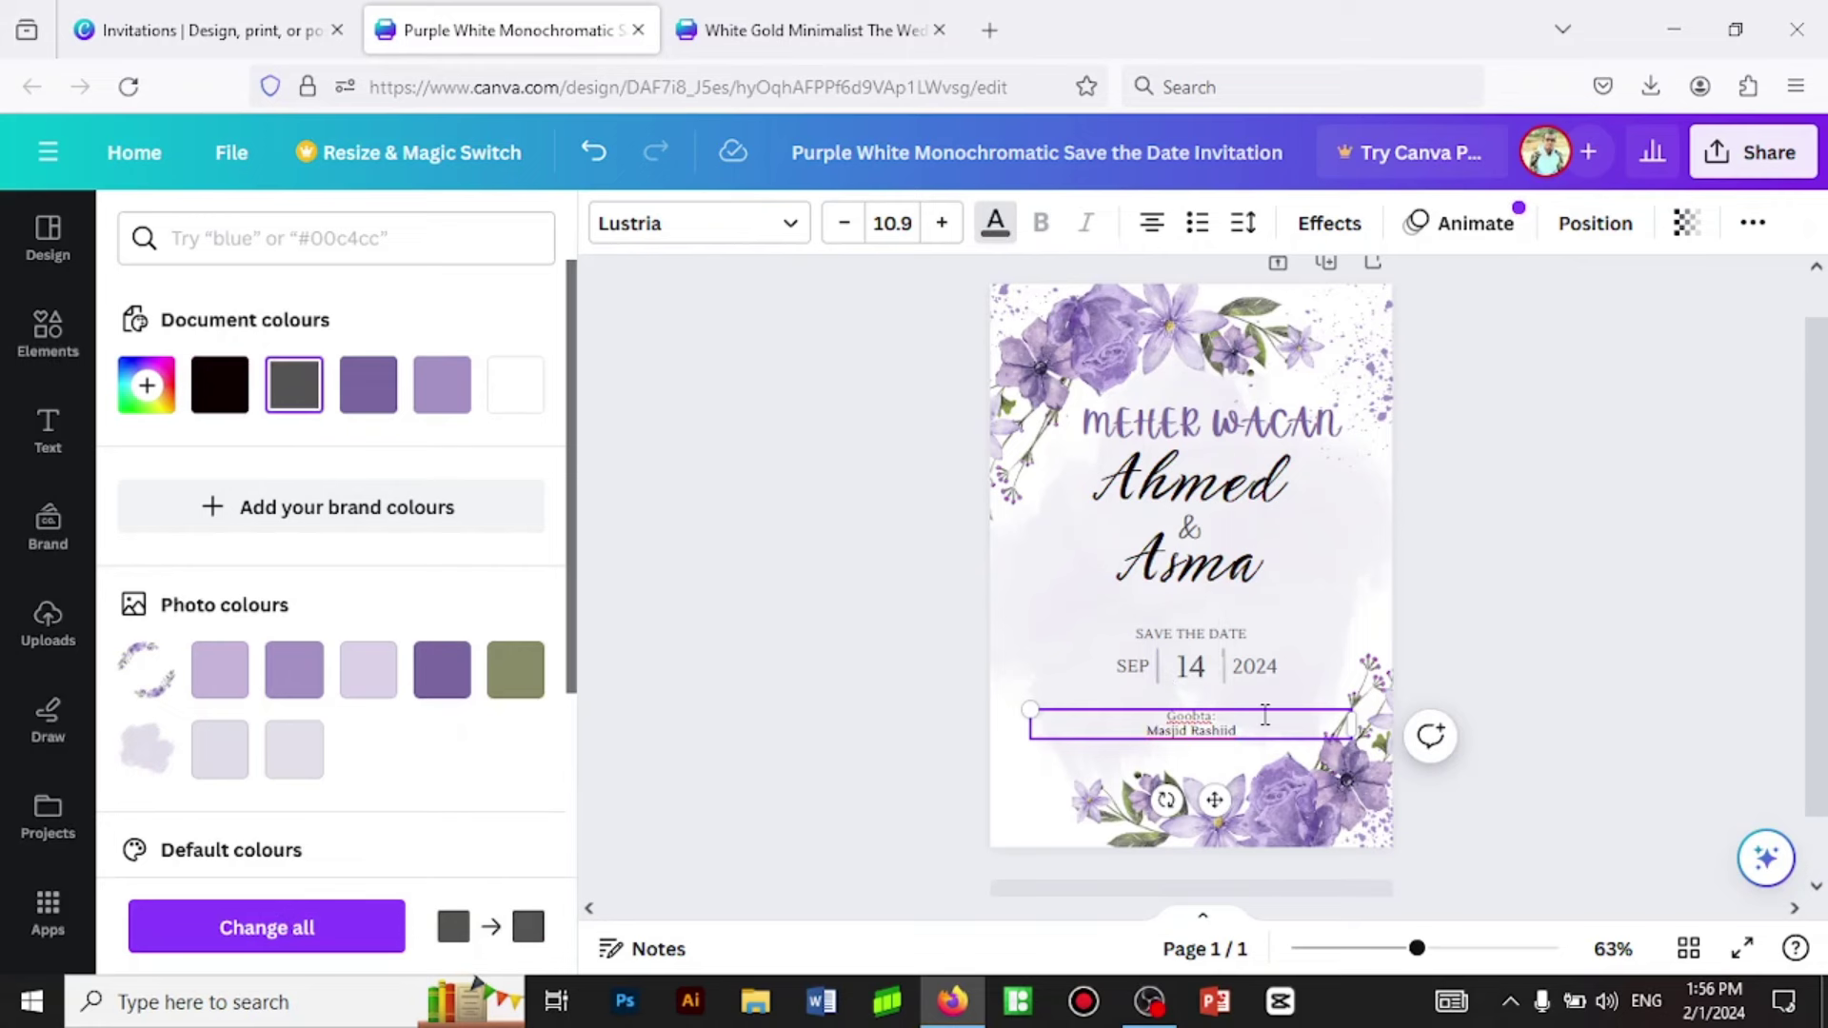
left_click_drag(1233, 718, 1167, 716)
left_click(368, 384)
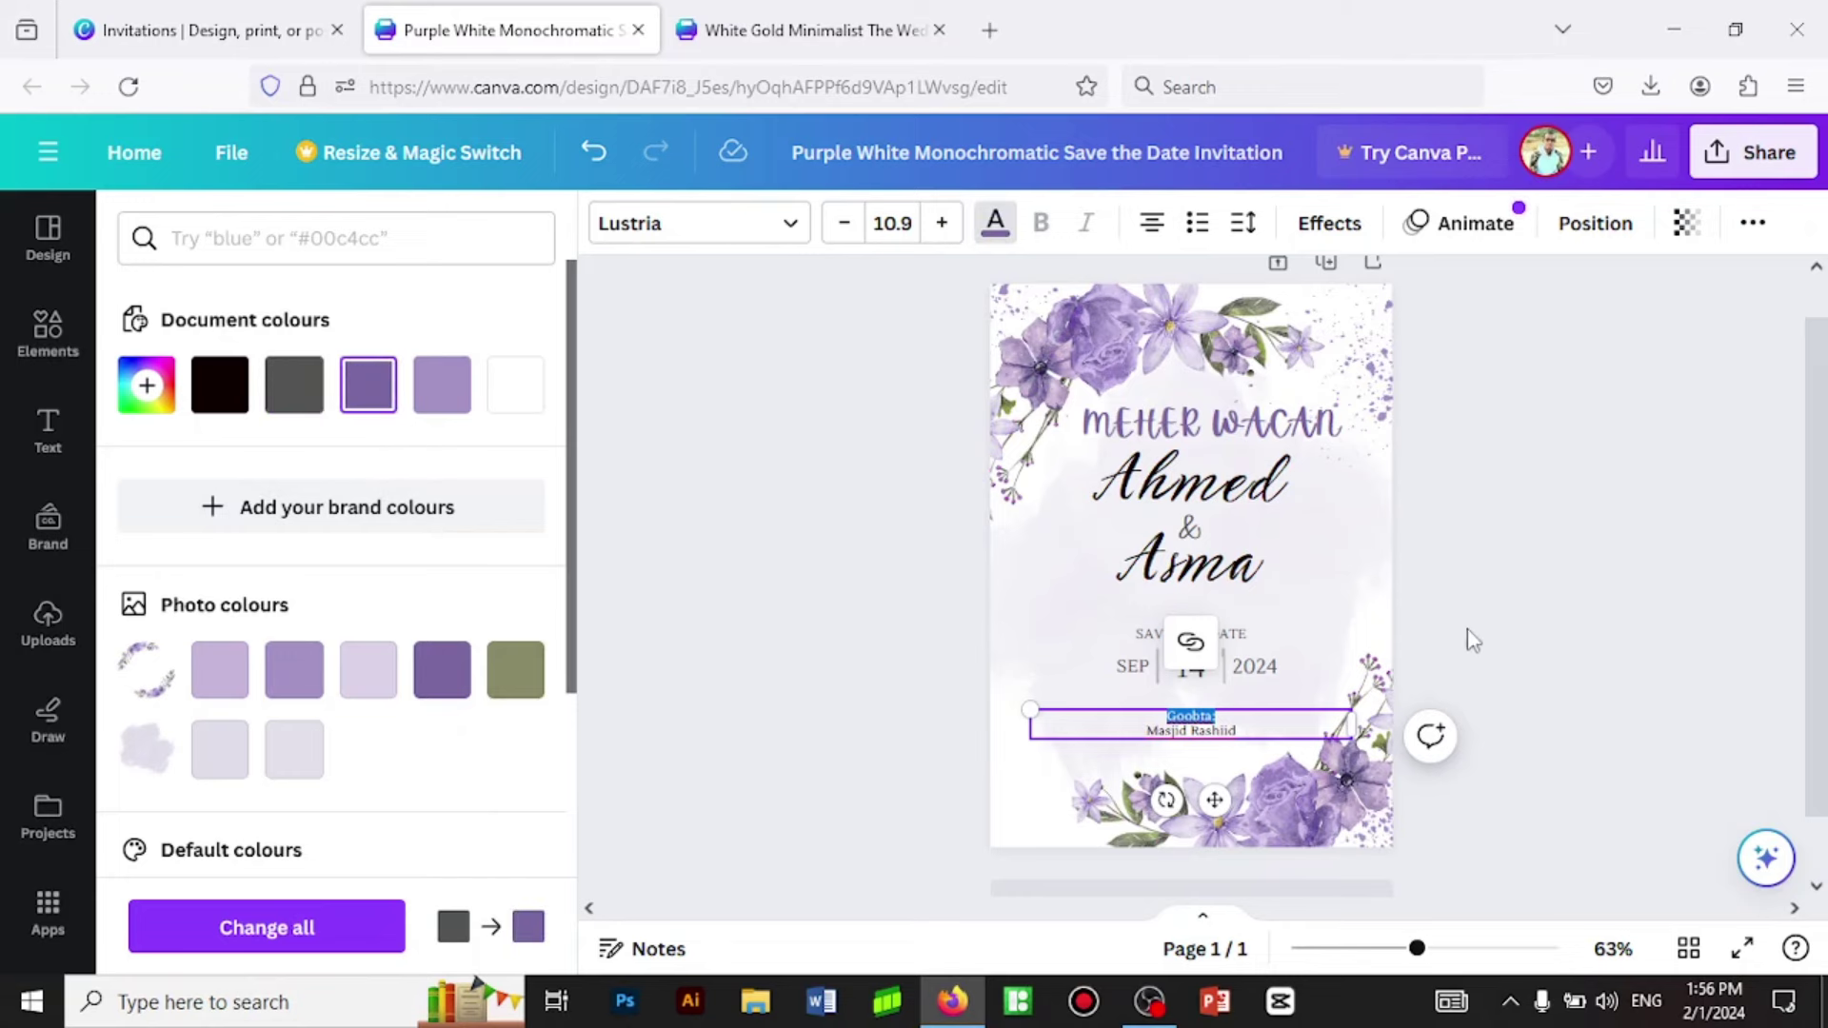
left_click(1374, 597)
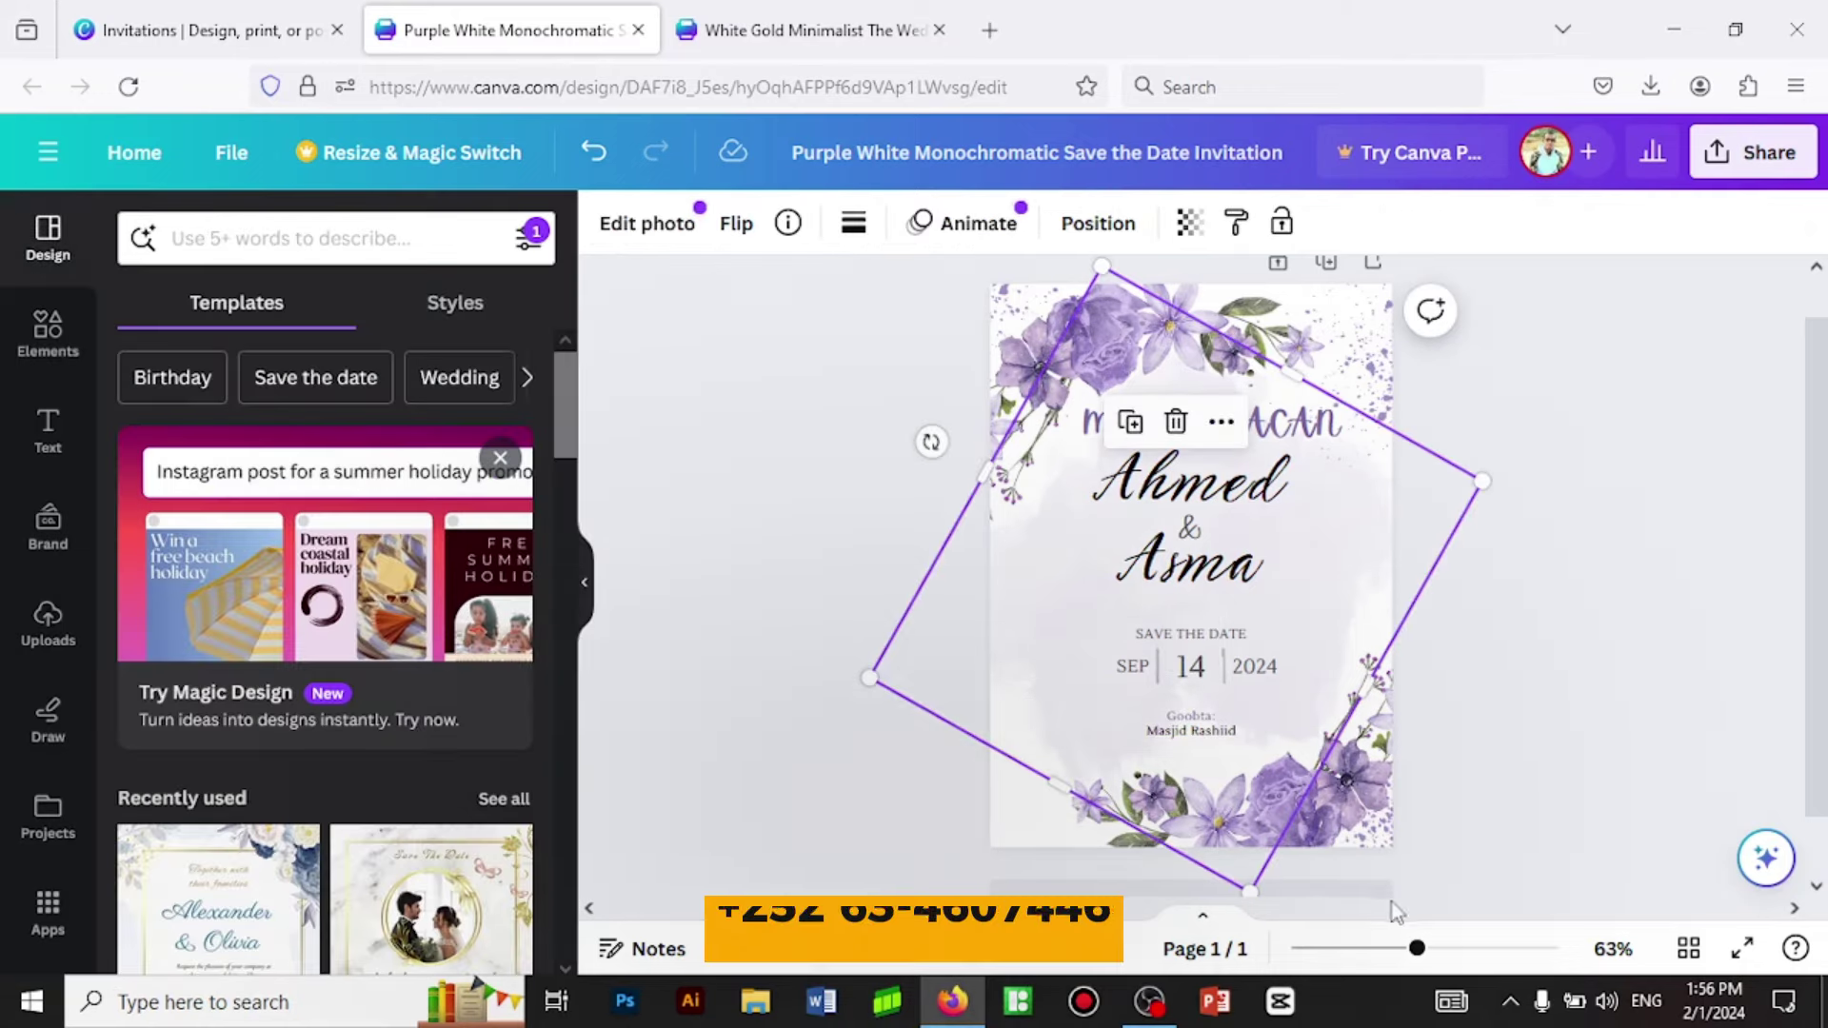
Adjust the zoom, deselect the floral photo, and bring up the Share options.
mouse_move(1417, 949)
left_mouse_down()
mouse_move(1440, 949)
mouse_move(1398, 949)
mouse_move(1416, 950)
left_mouse_up()
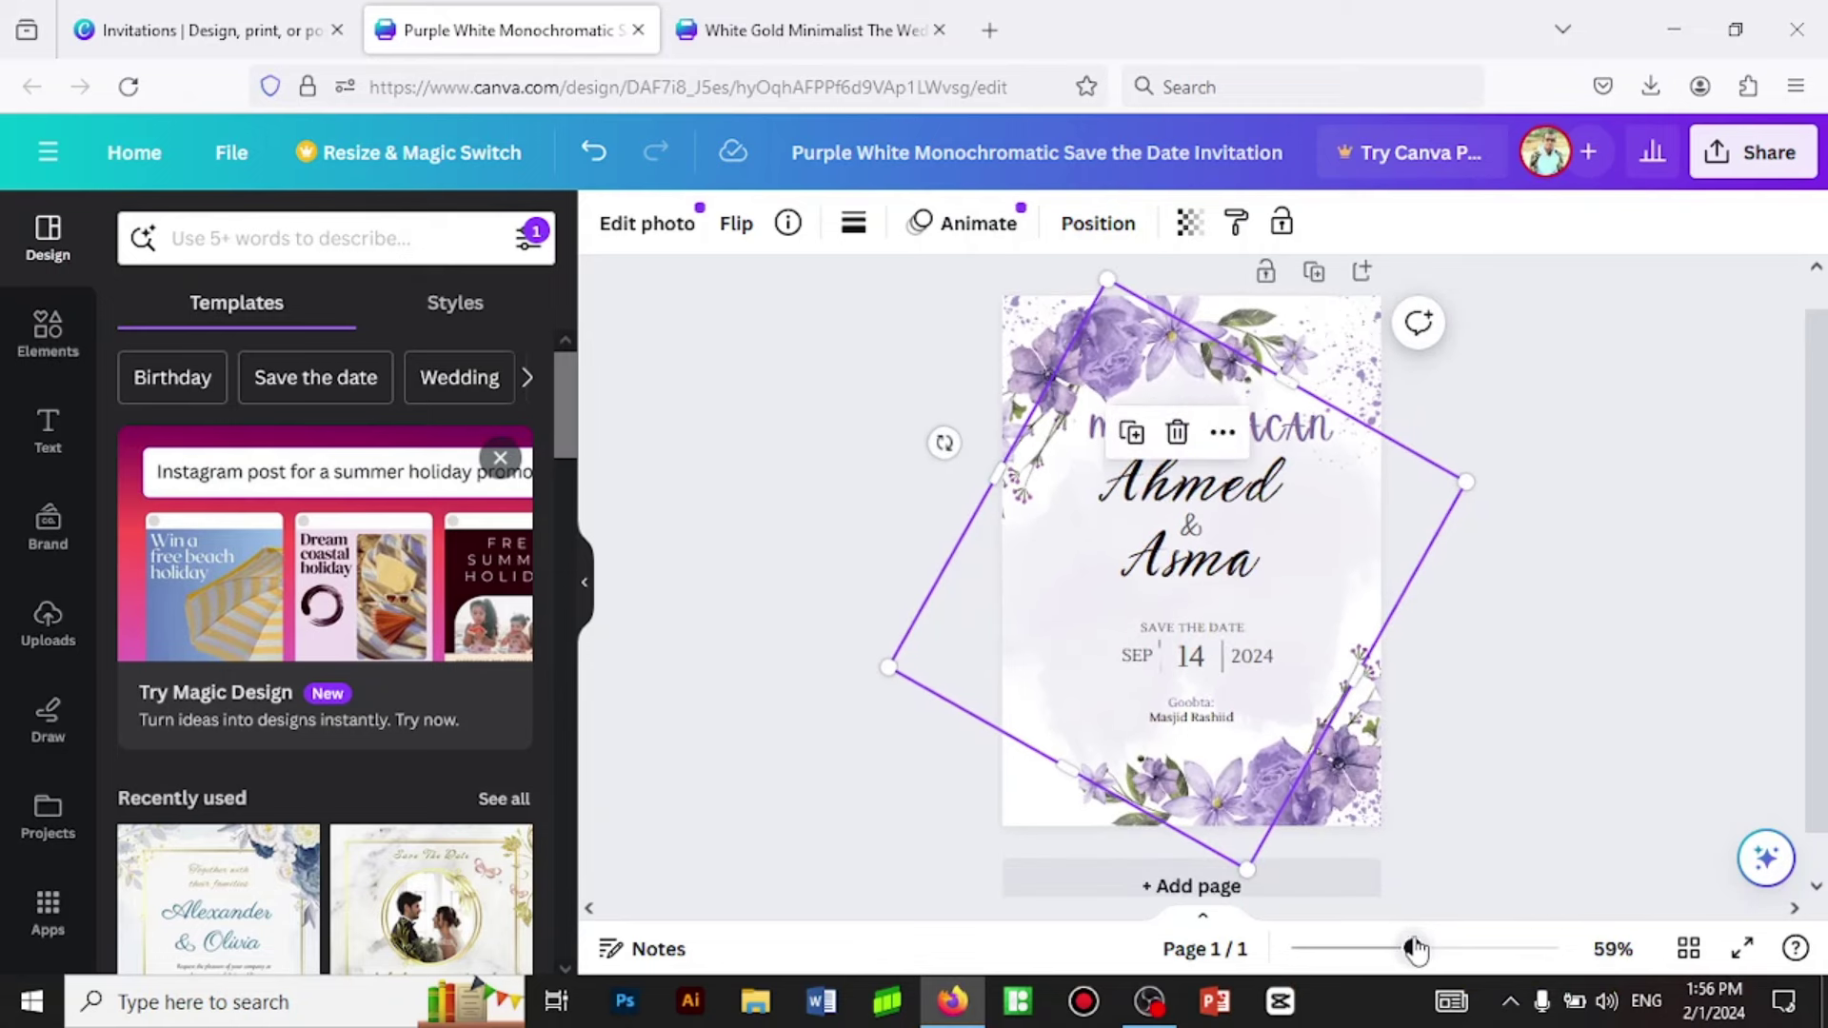
left_click(1599, 602)
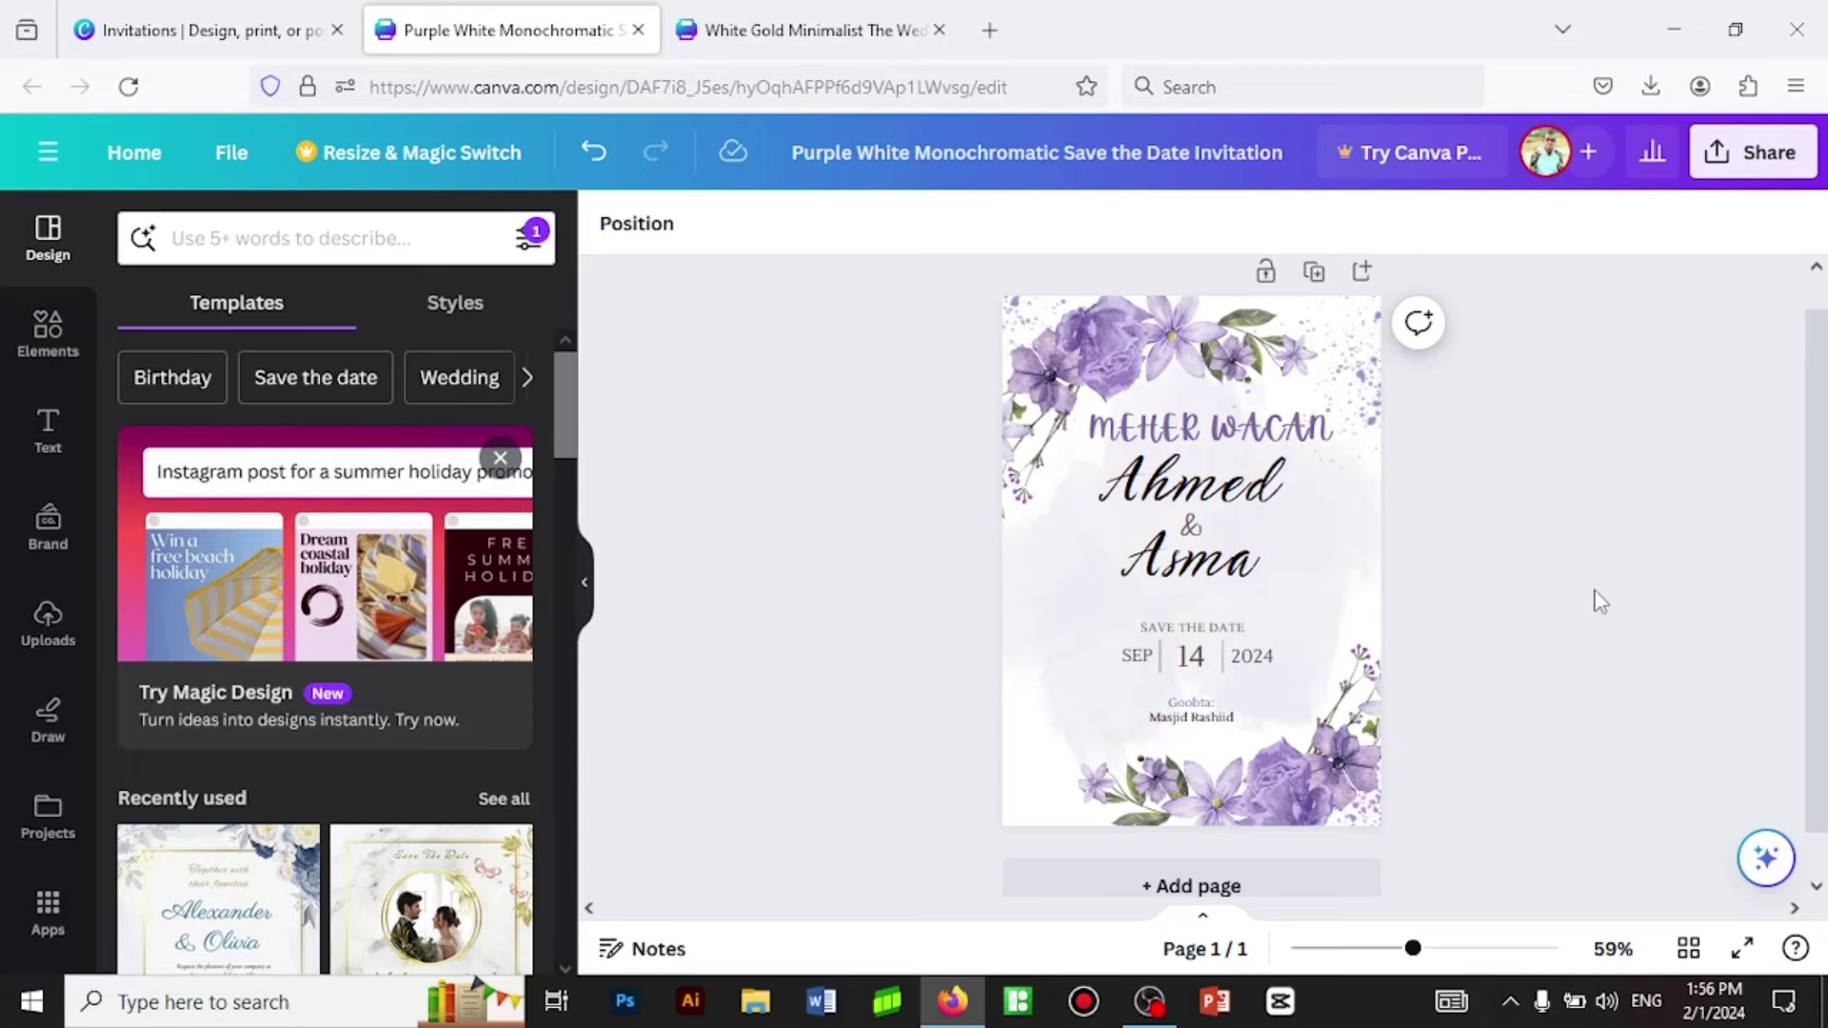
left_click(1753, 167)
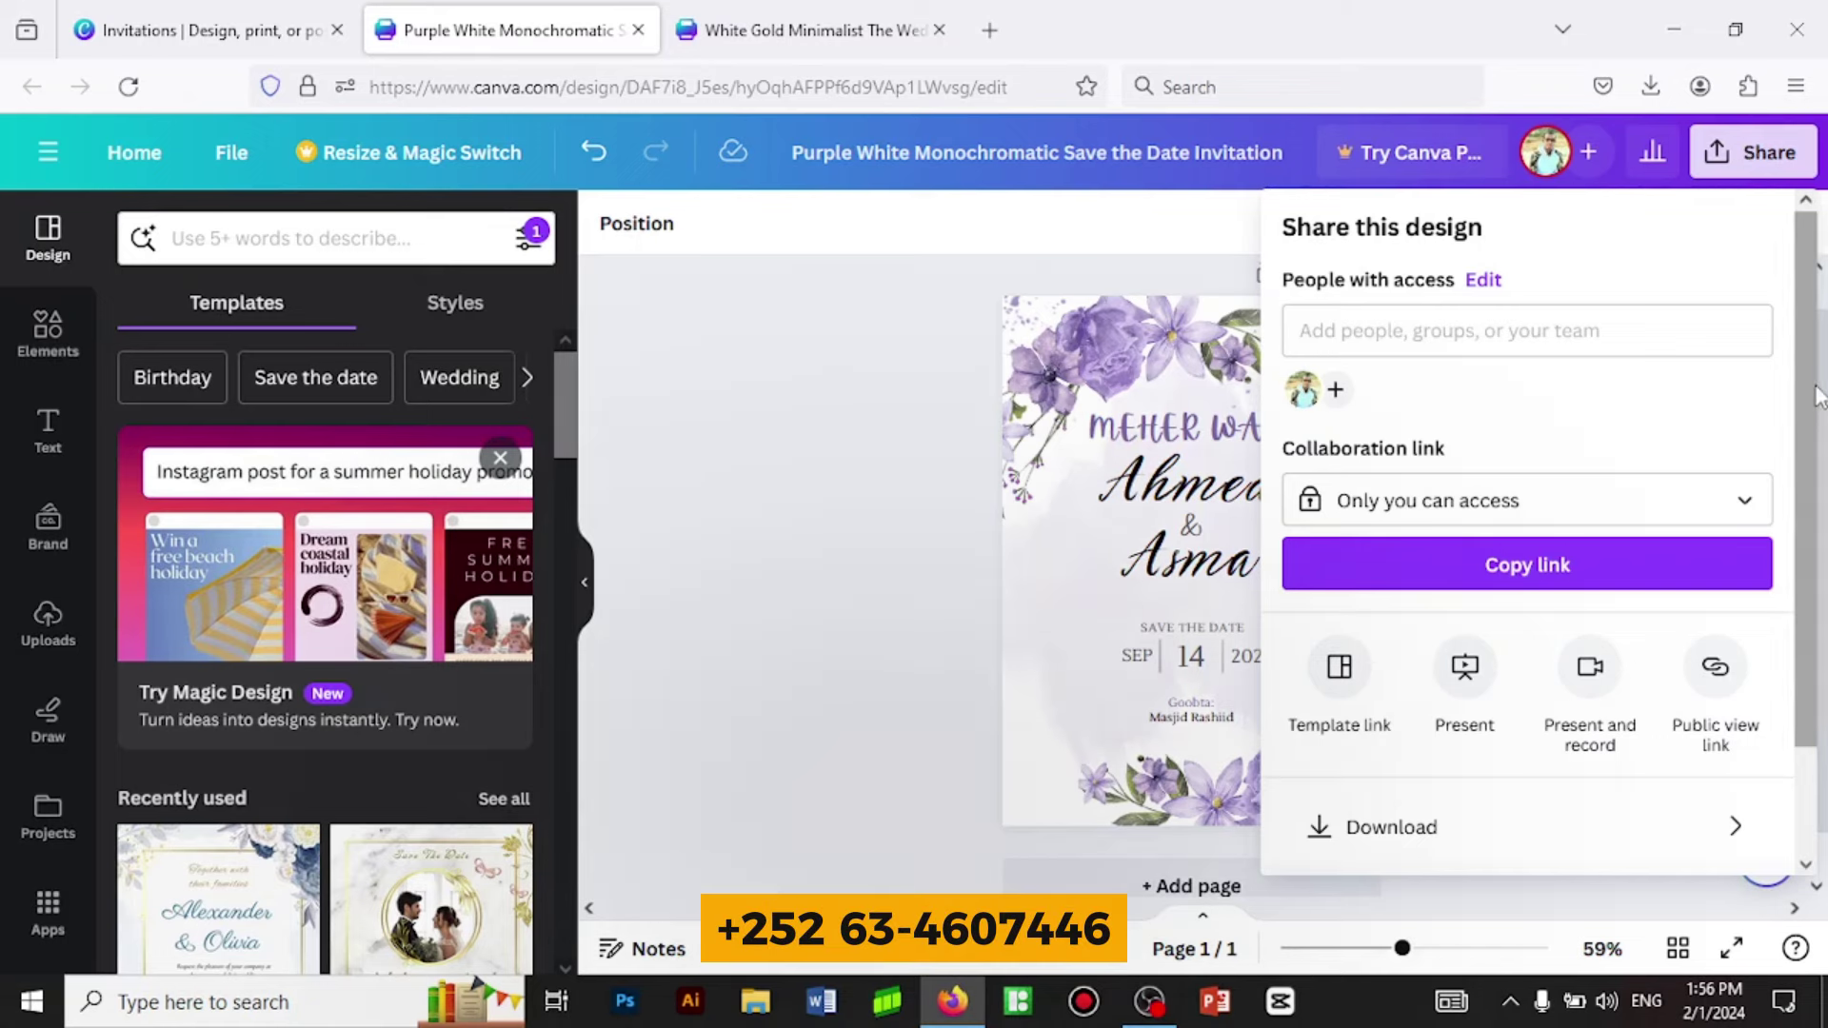
Download the invitation as a JPG instead of PNG, 1,429 × 2,000 px at quality 80.
left_click_drag(1814, 398, 1815, 519)
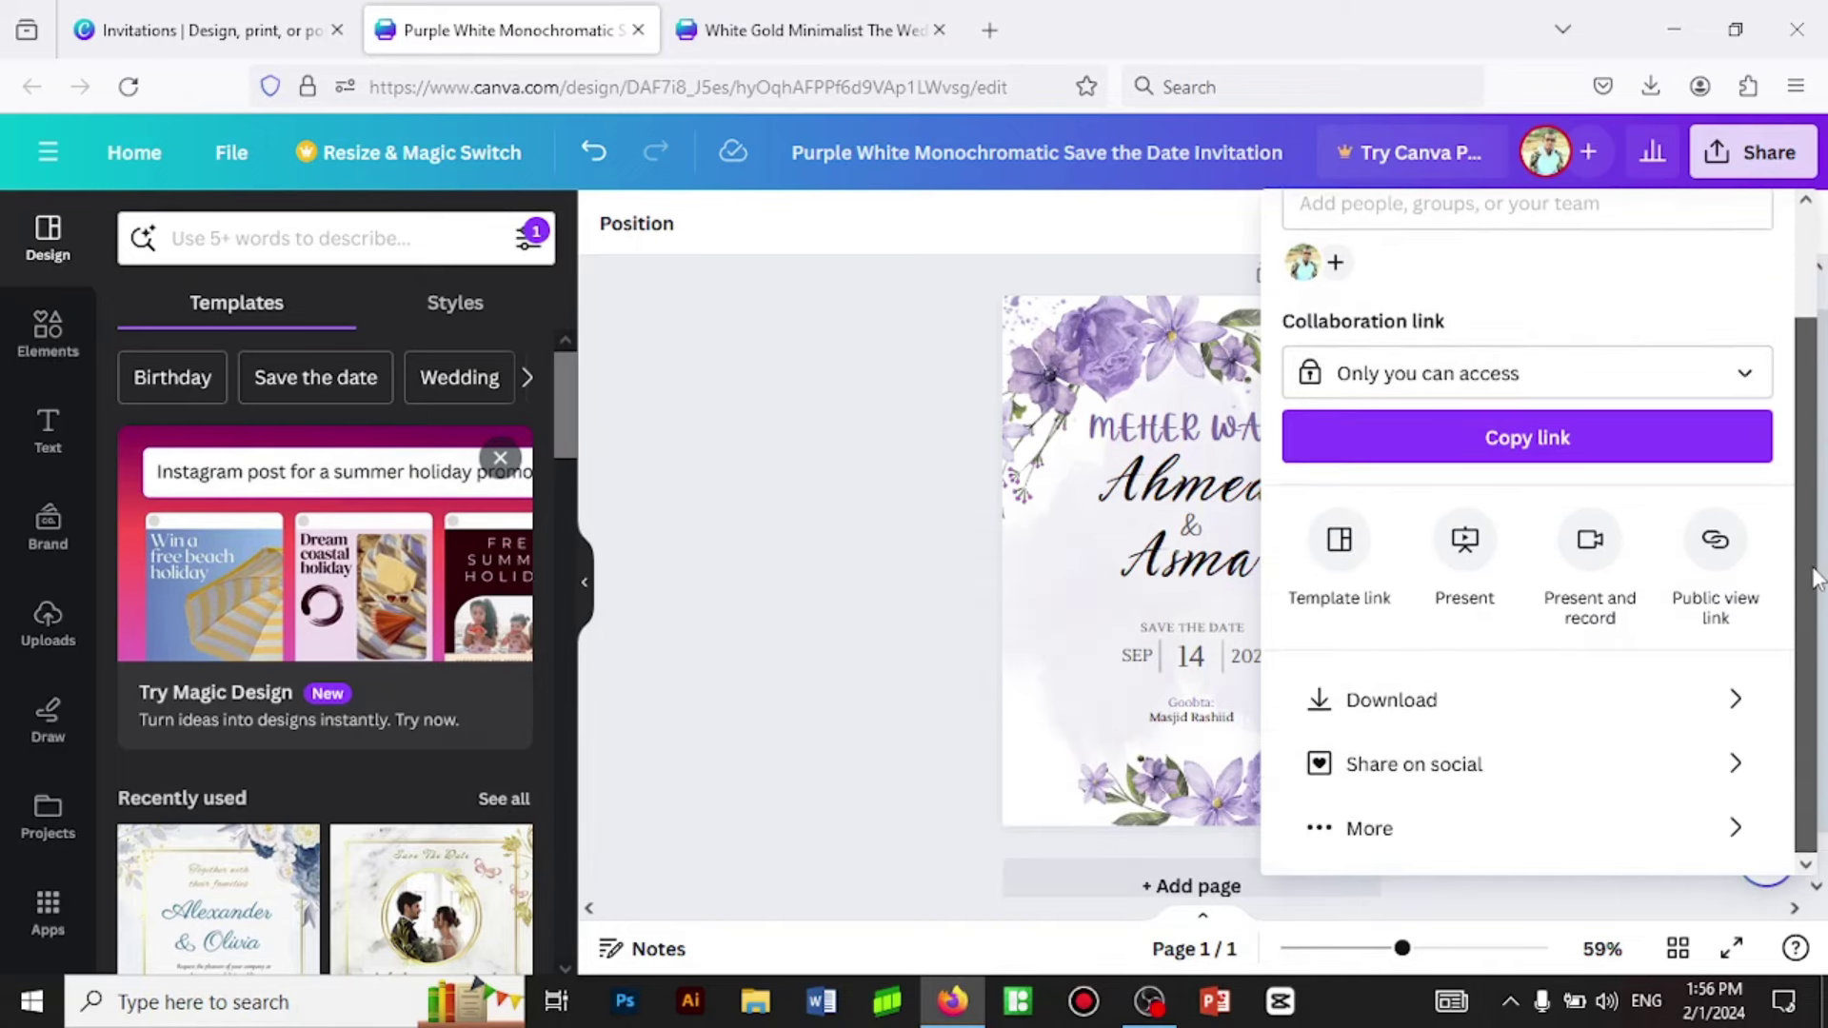
left_click(1395, 703)
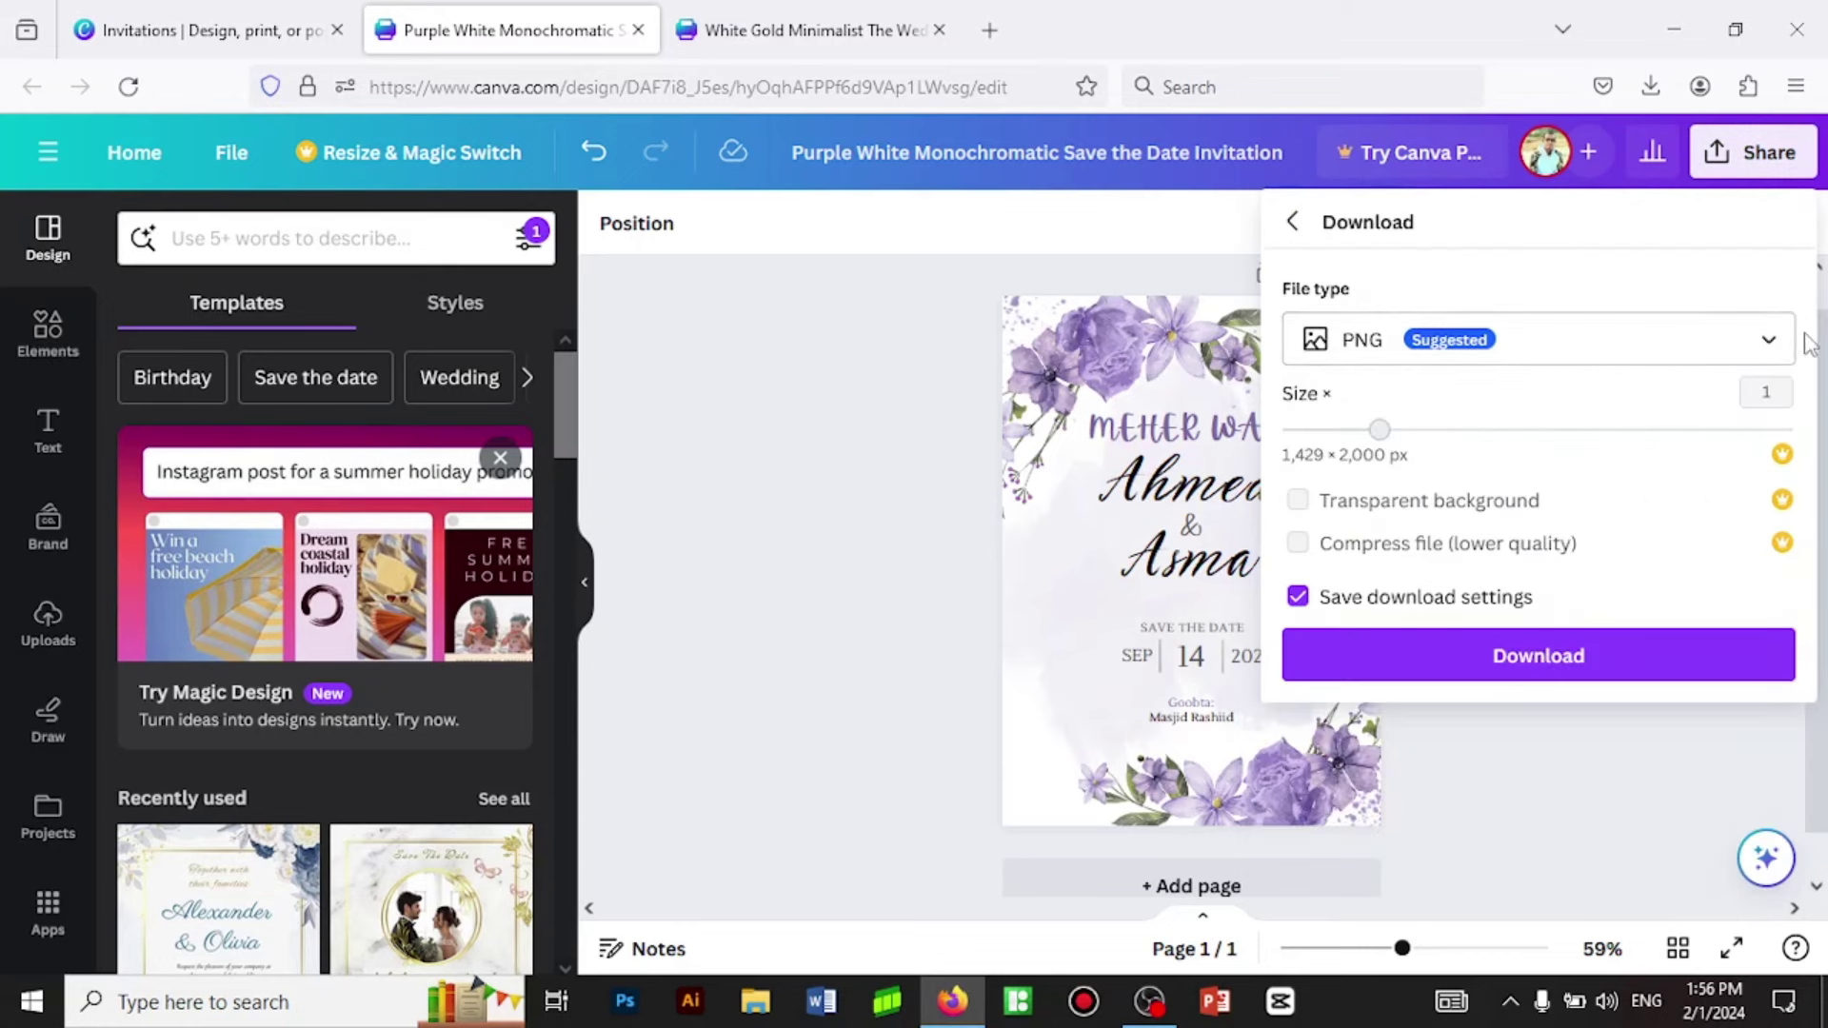
left_click(1774, 350)
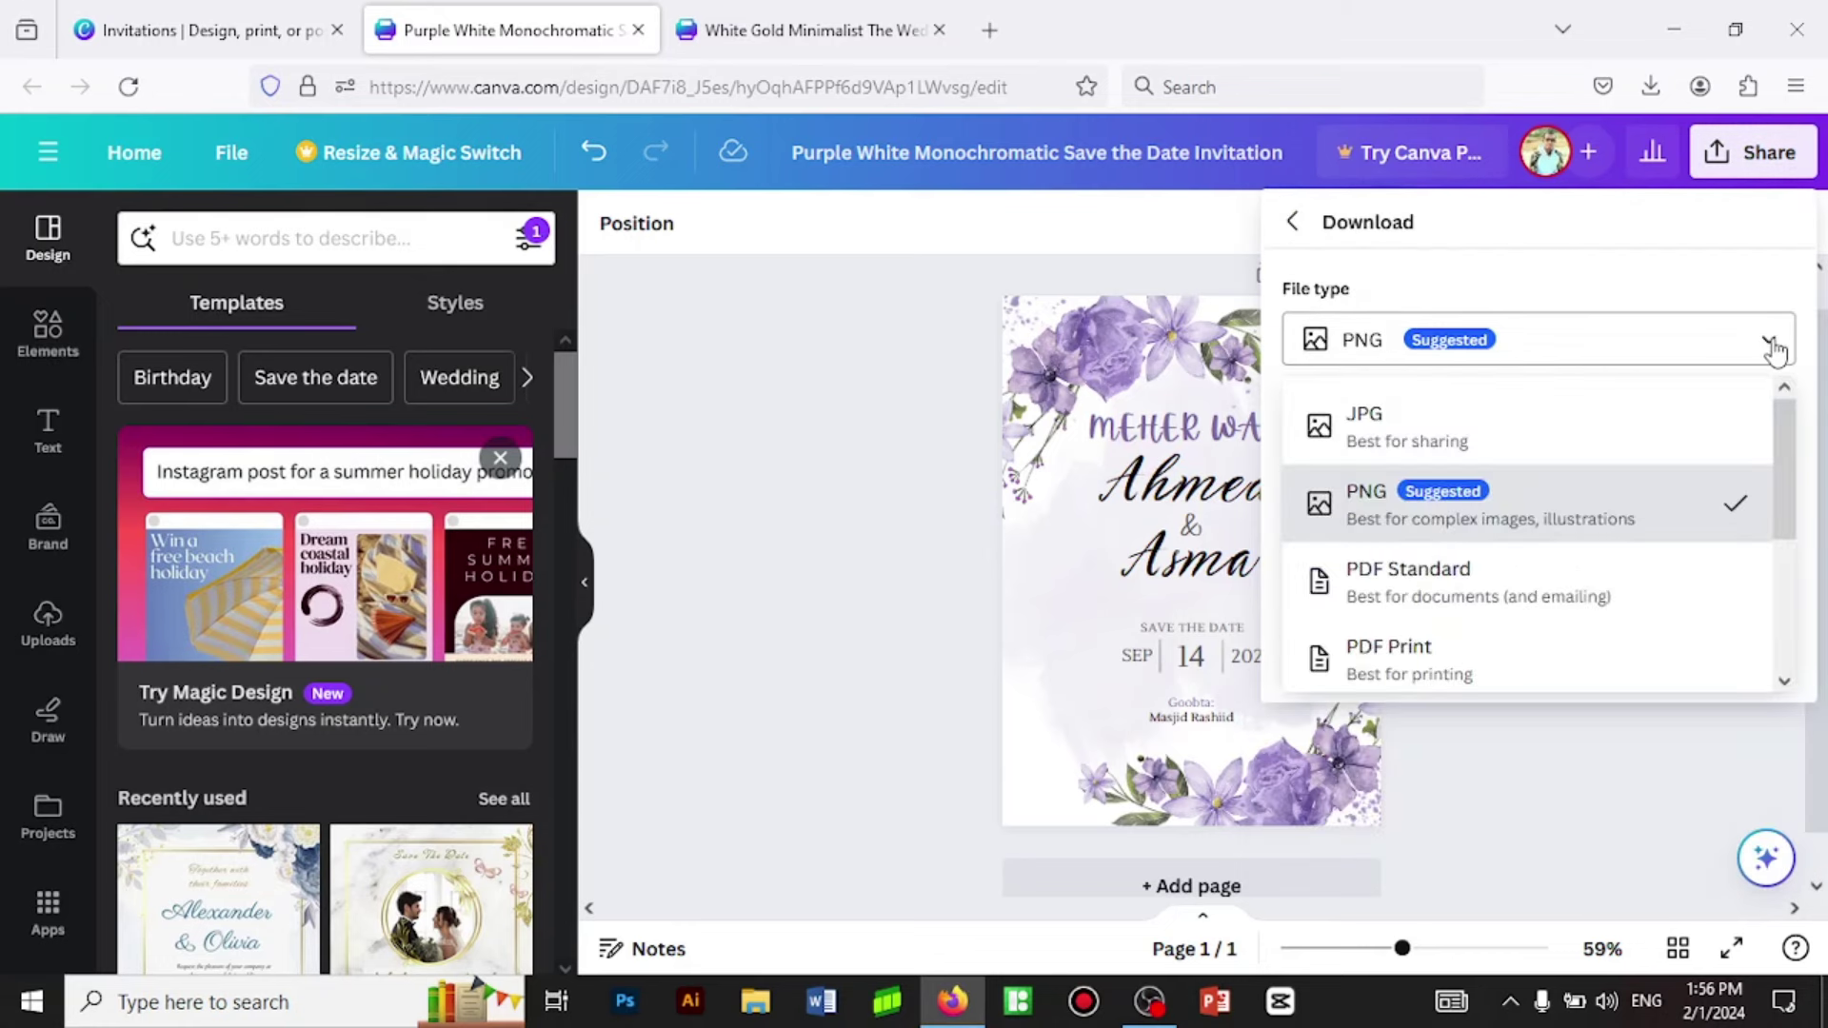
left_click(1446, 416)
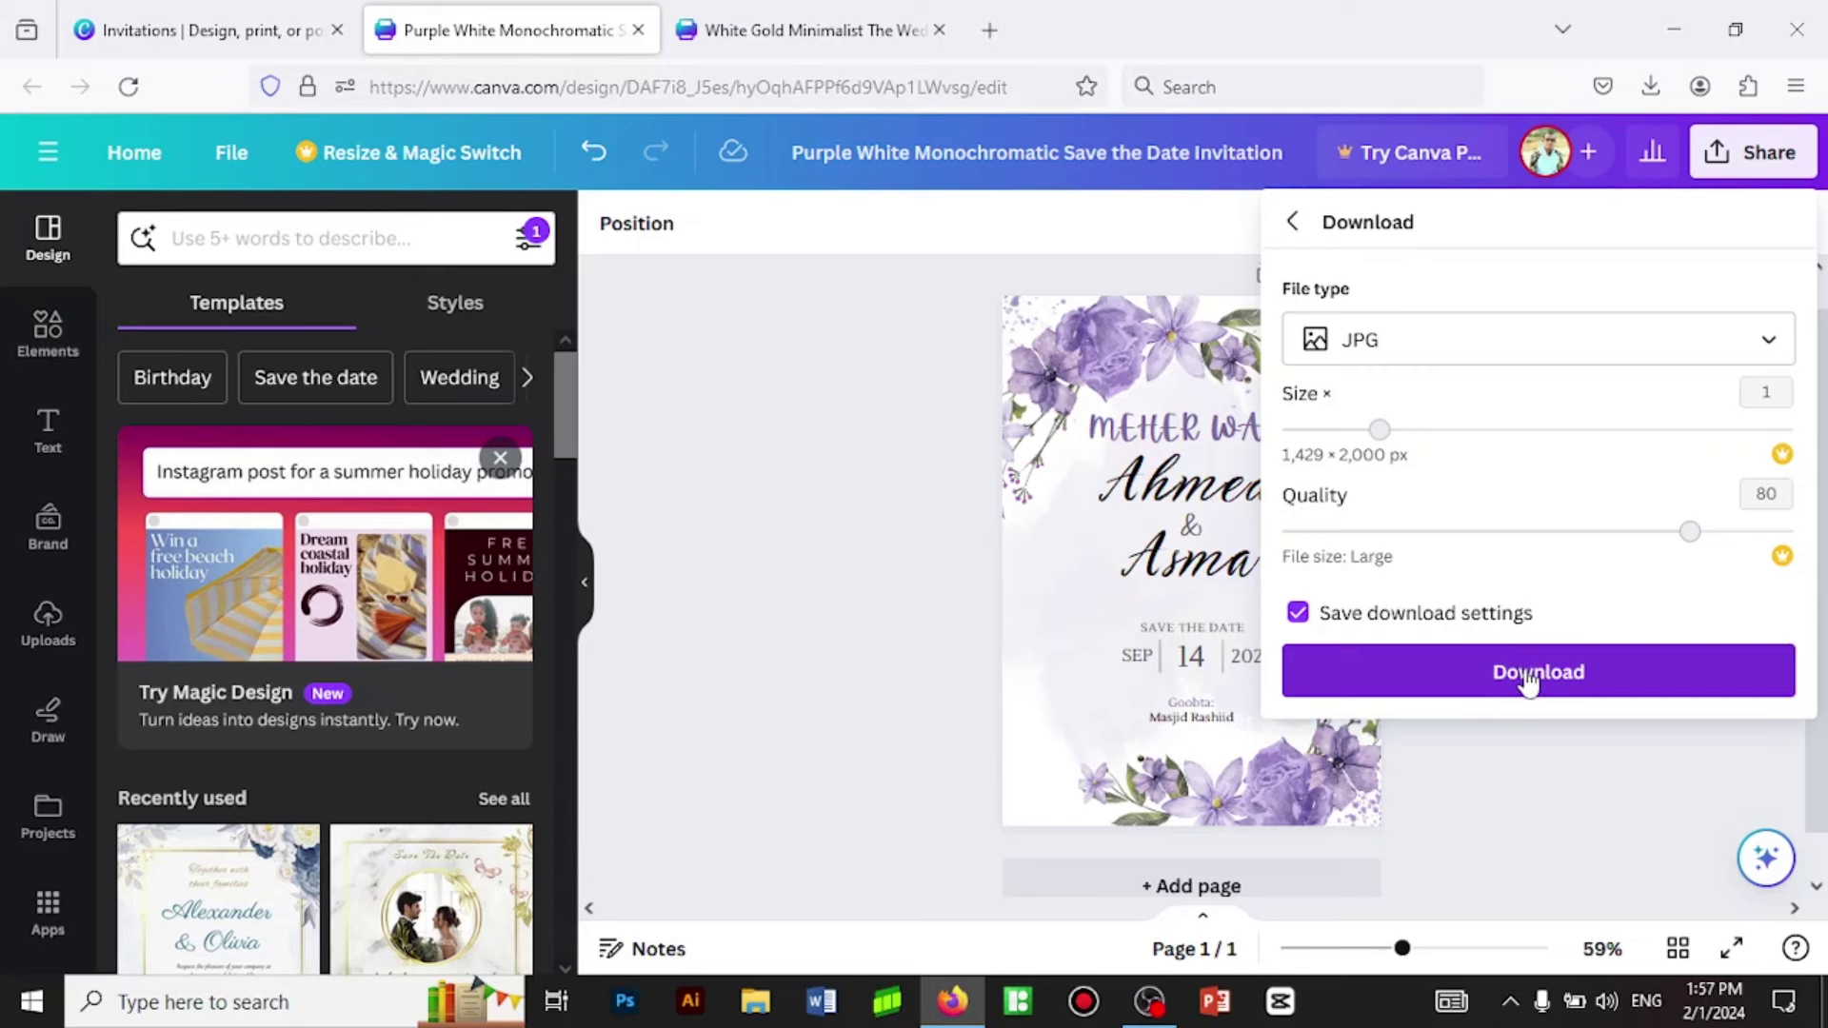
left_click(922, 355)
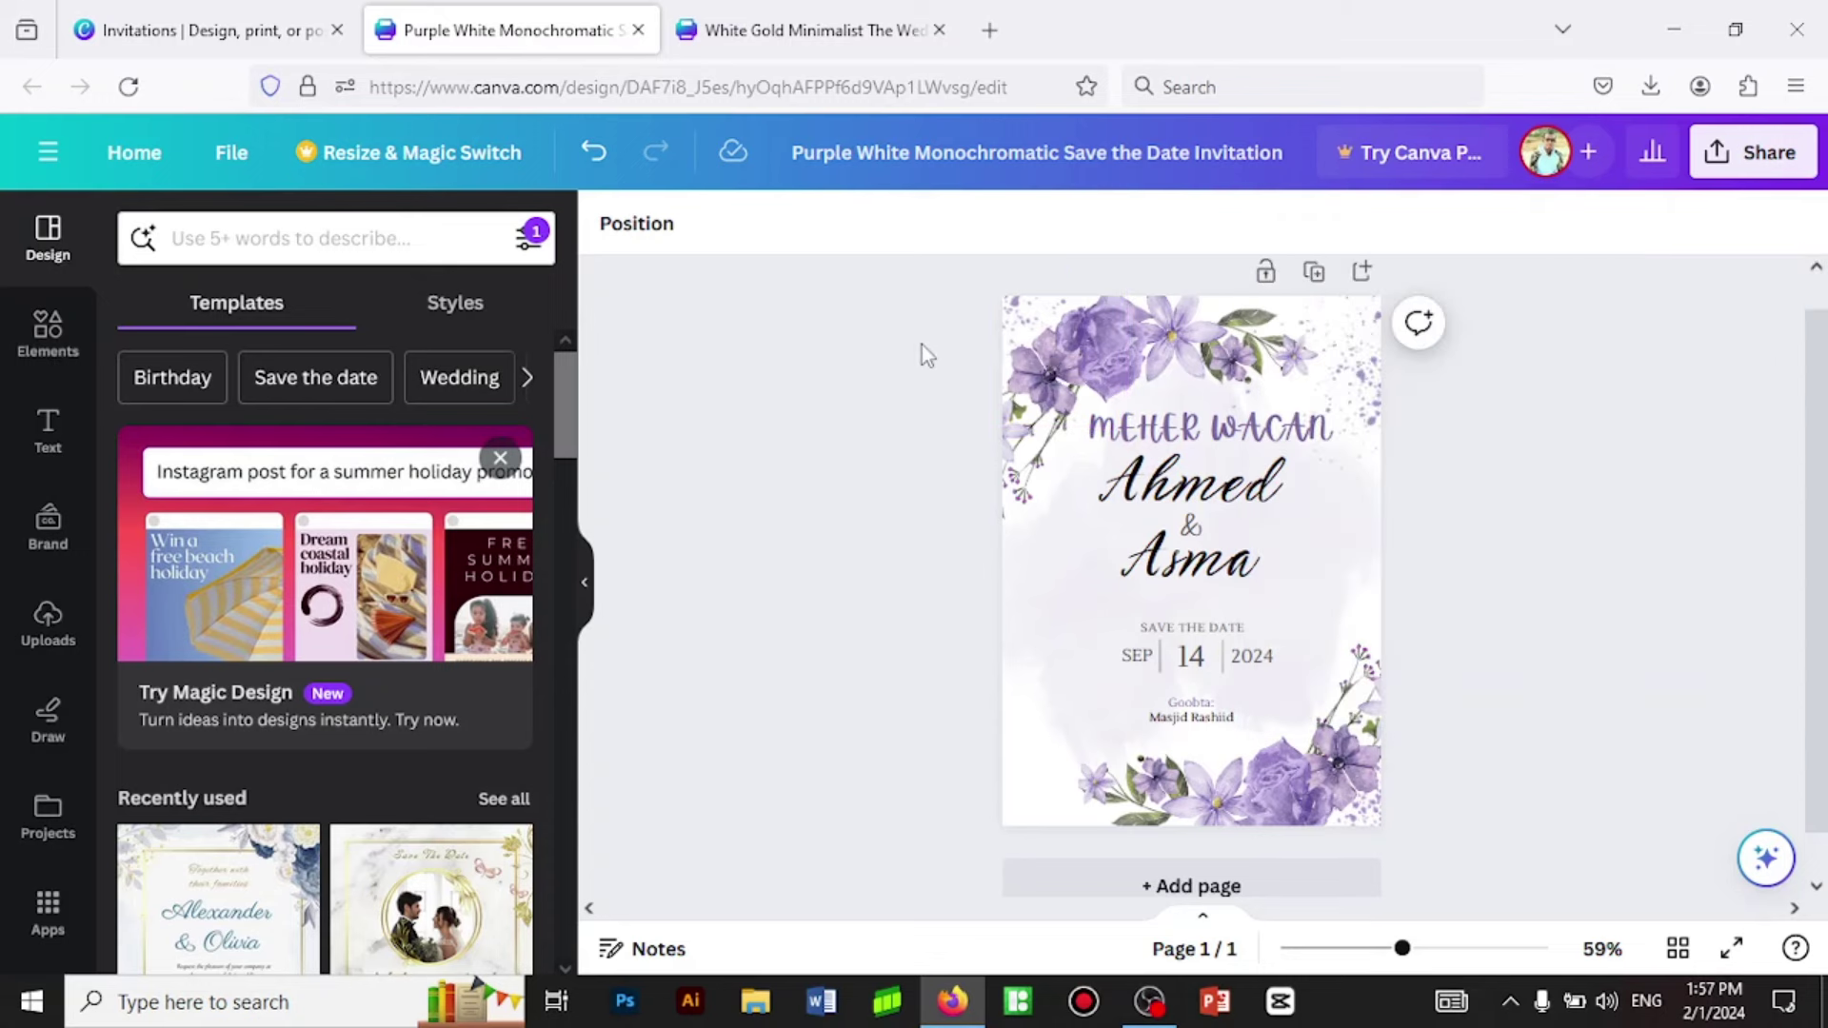